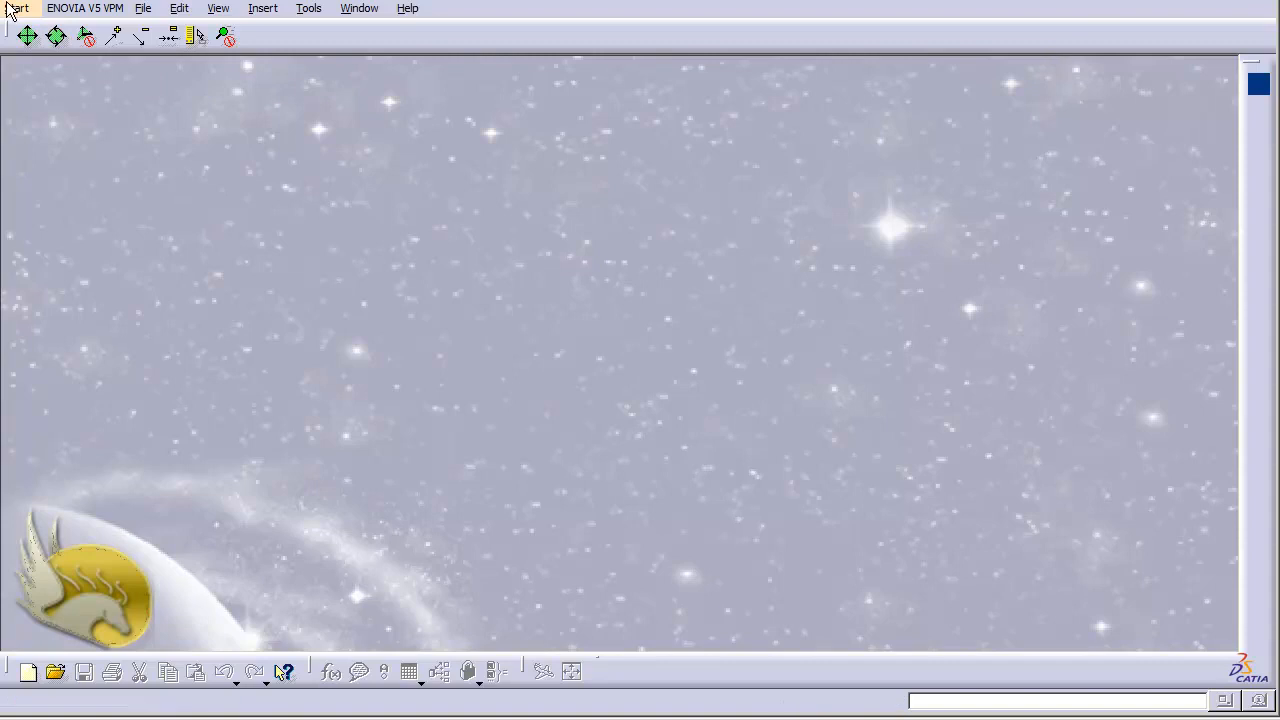
- Create a new part document with the default part name
left_click(14, 8)
mouse_move(95, 56)
left_click(296, 67)
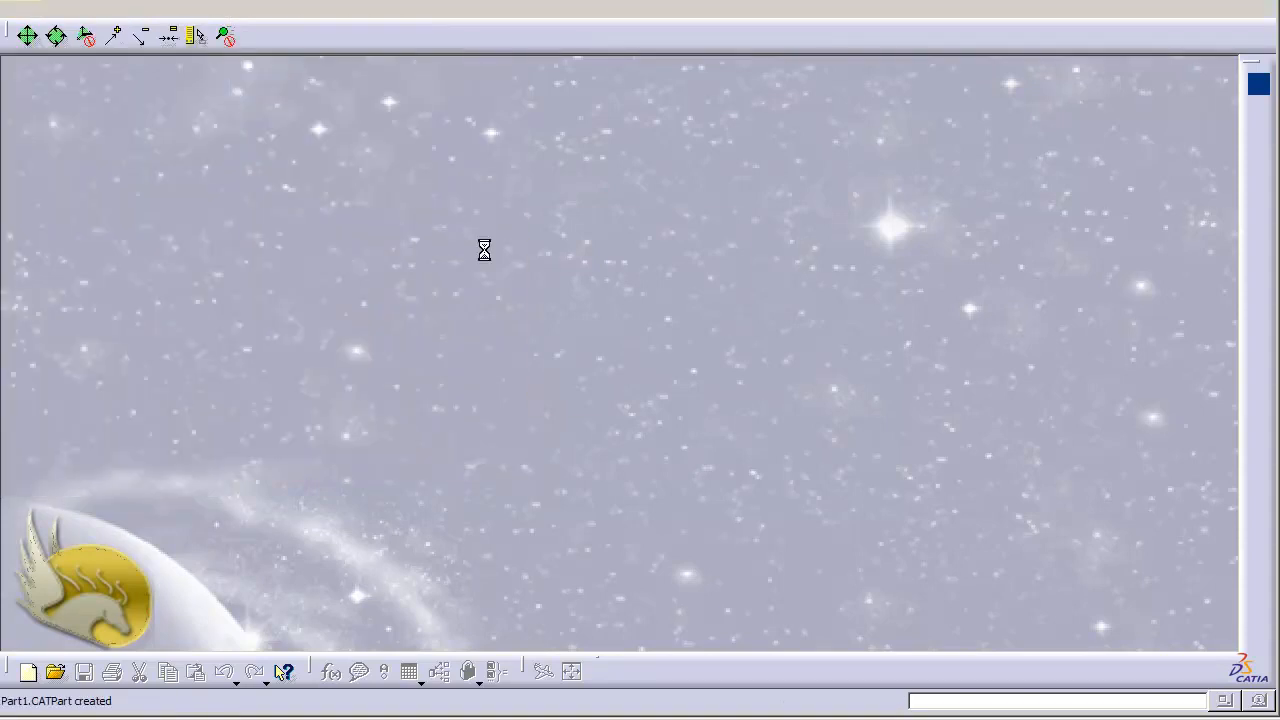
left_click(623, 391)
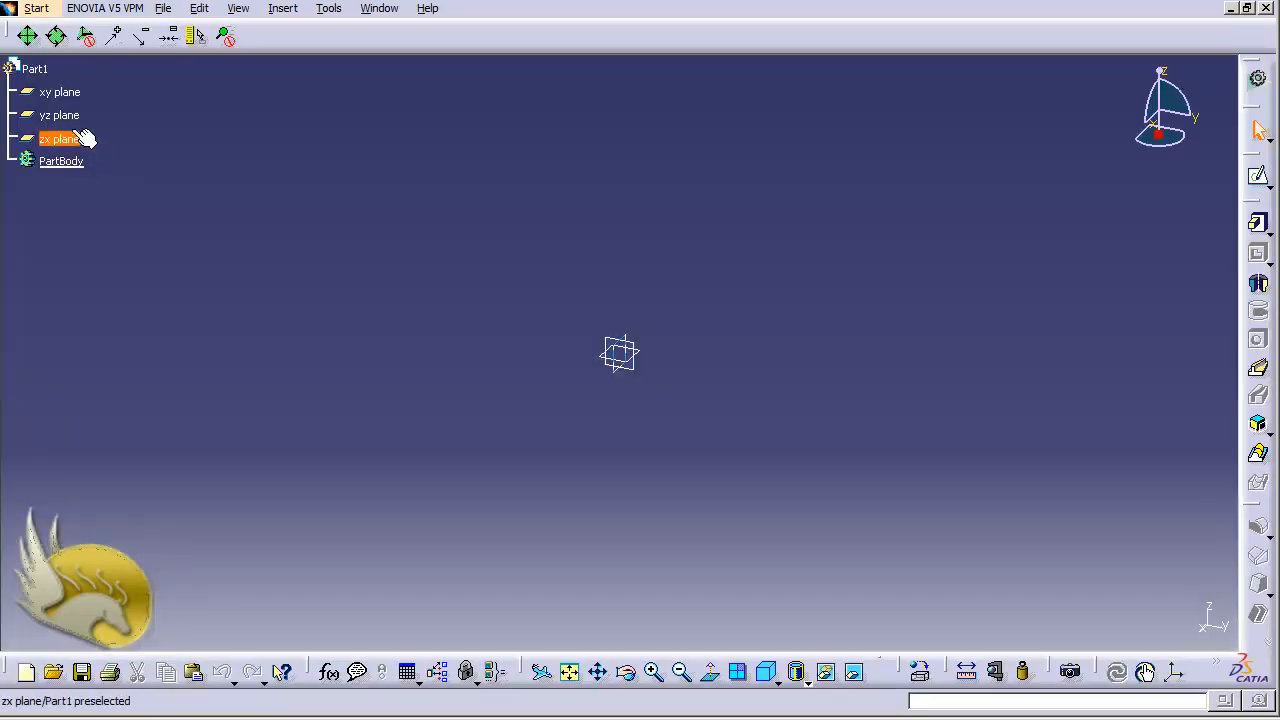
- Open a sketch on the yz plane and draw a rectangle about 250 by 150 mm around the origin
left_click(60, 115)
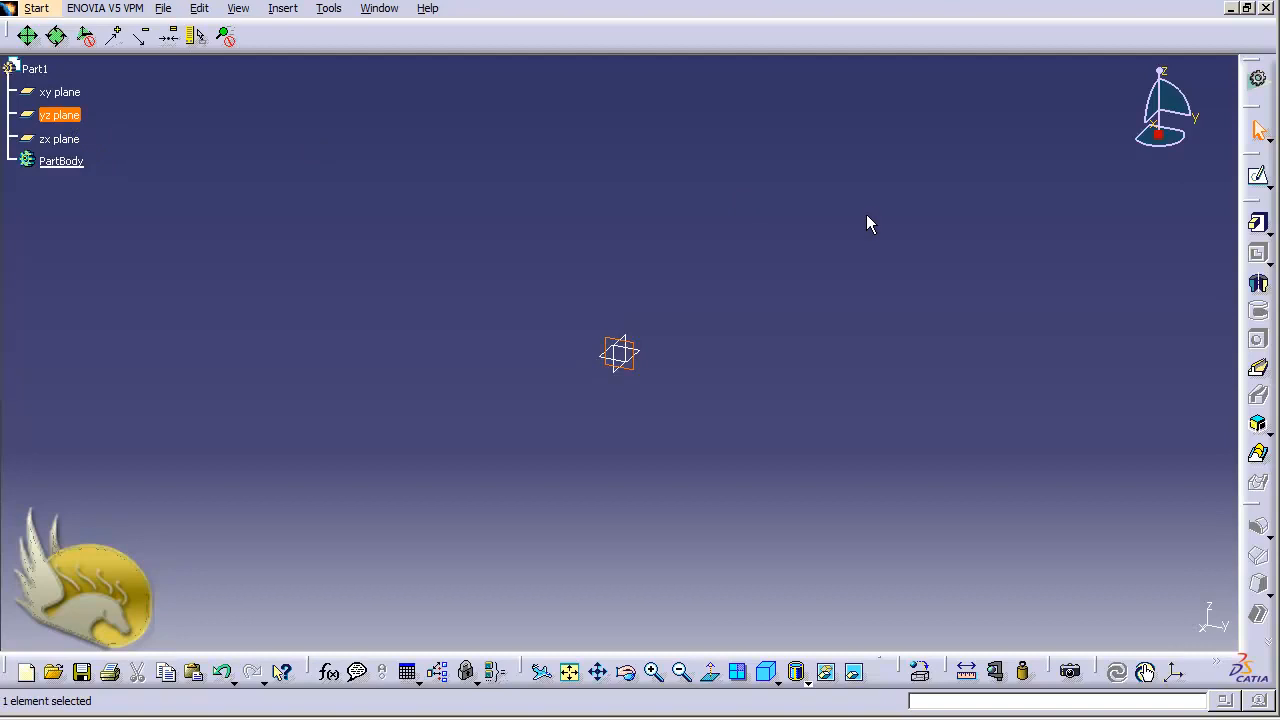
left_click(1258, 174)
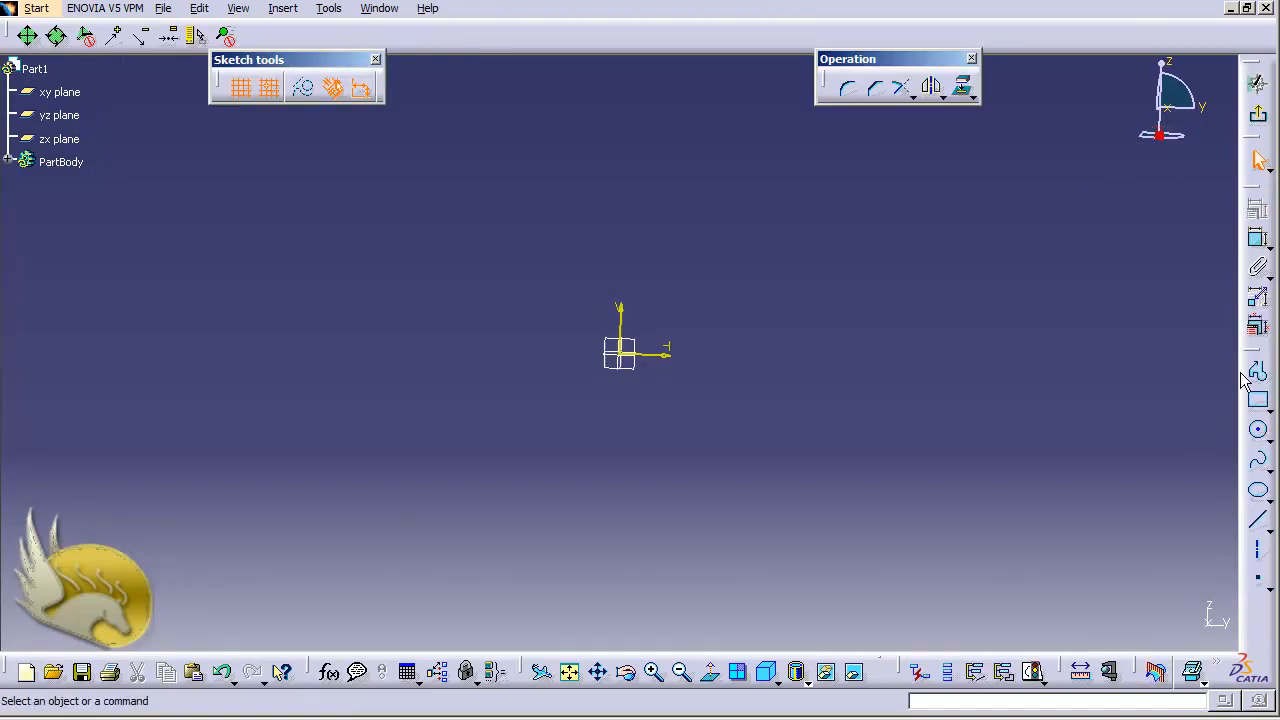
left_click(1260, 401)
left_click(347, 205)
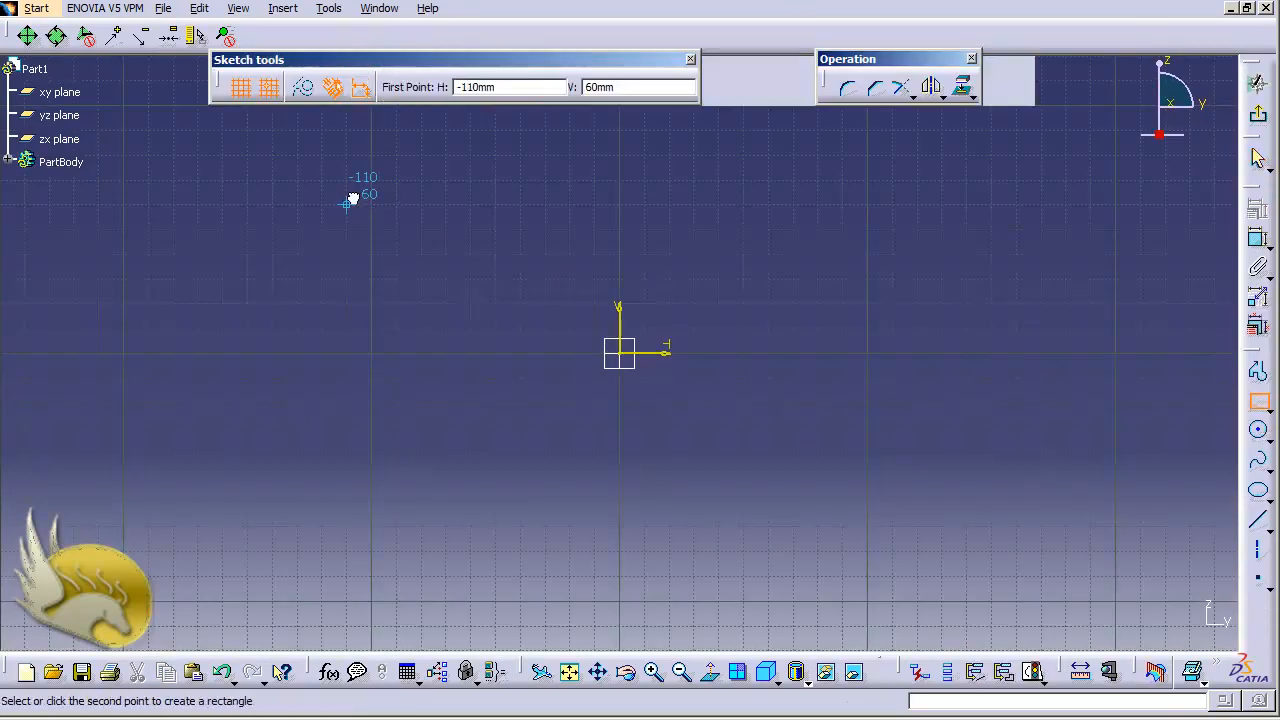
left_click(967, 577)
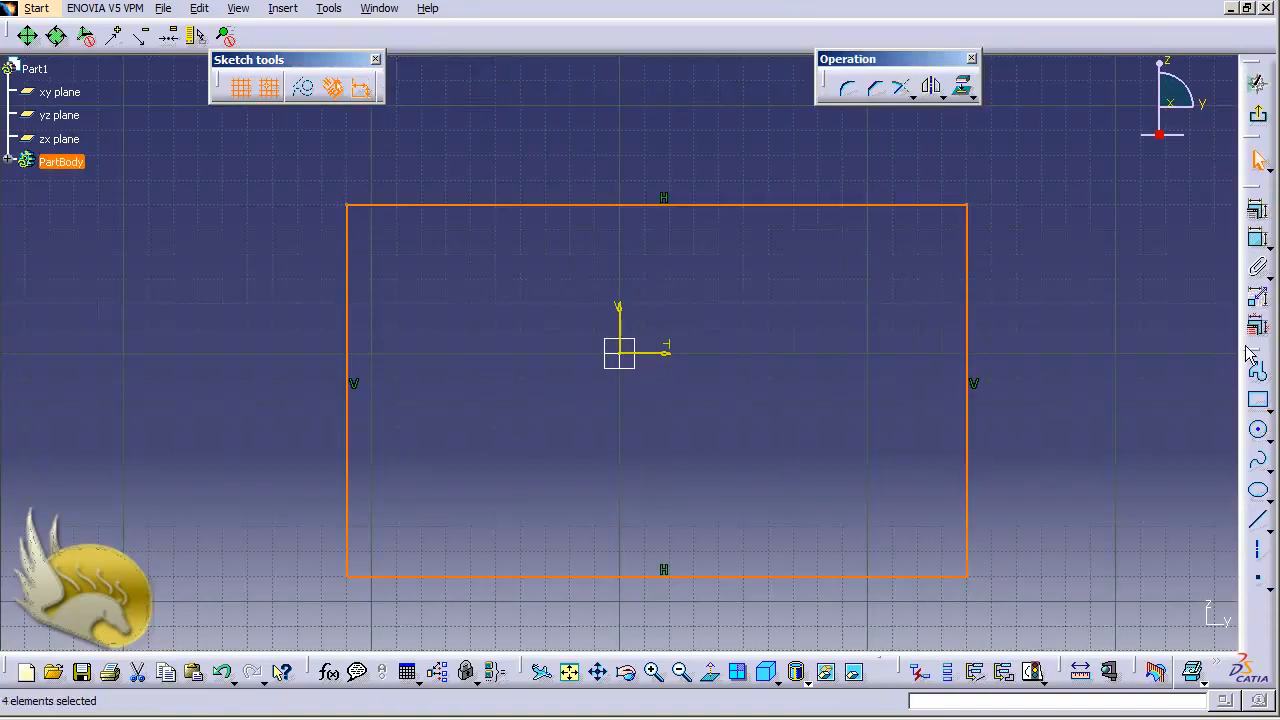
- Dimension the rectangle's height on its right side and its width above the upper edge
left_click(1258, 240)
left_click(969, 304)
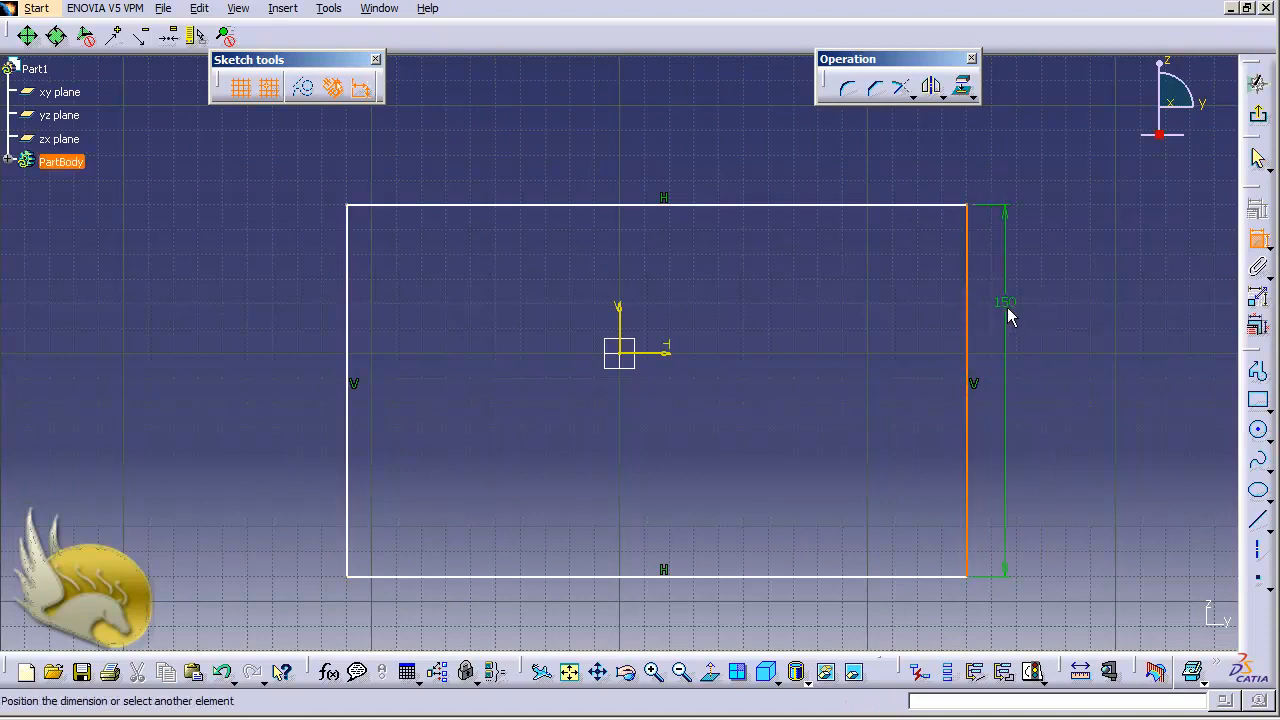
left_click(1006, 308)
left_click(1258, 240)
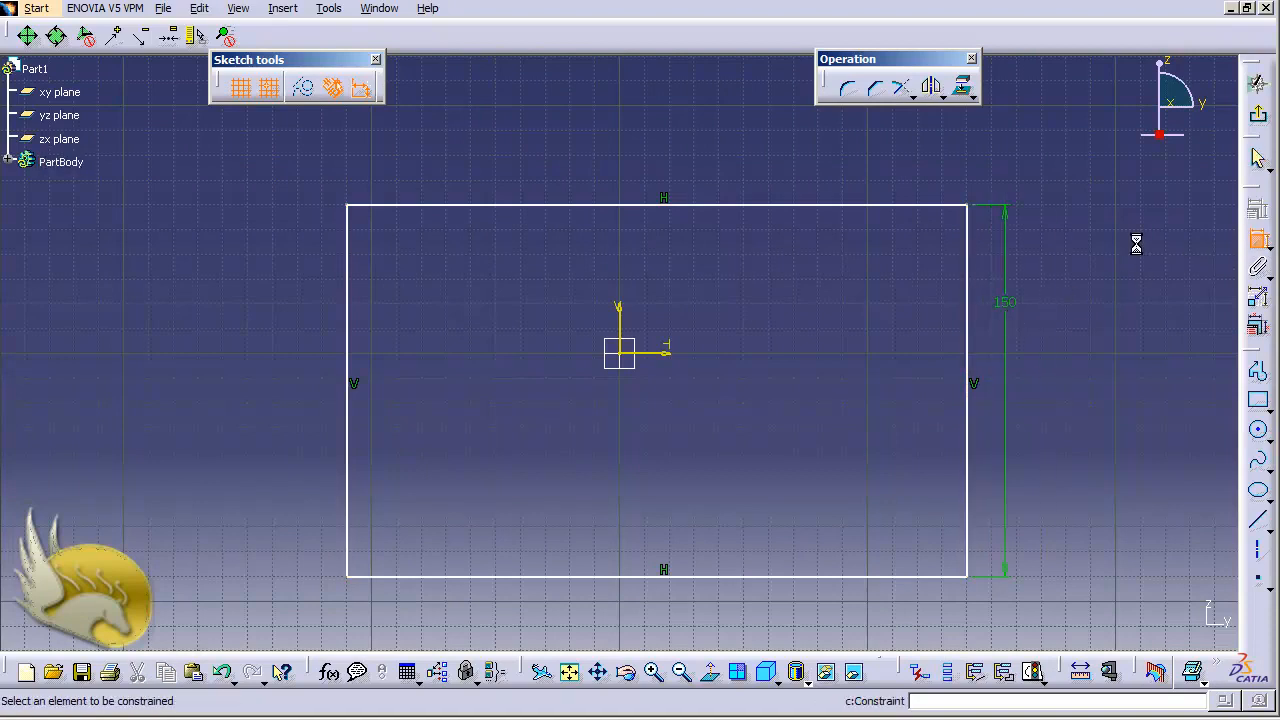
left_click(822, 206)
left_click(728, 163)
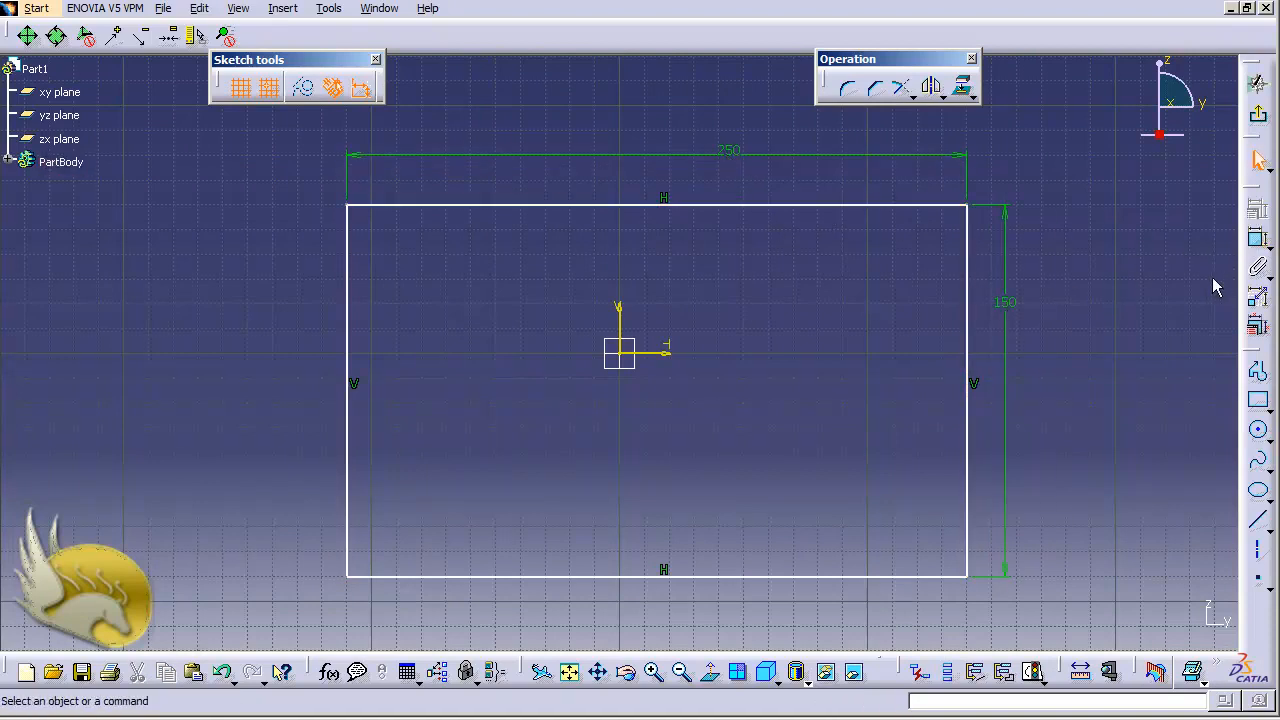
- Constrain the rectangle's two vertical sides to be equidistant from the sketch origin
left_click(968, 363)
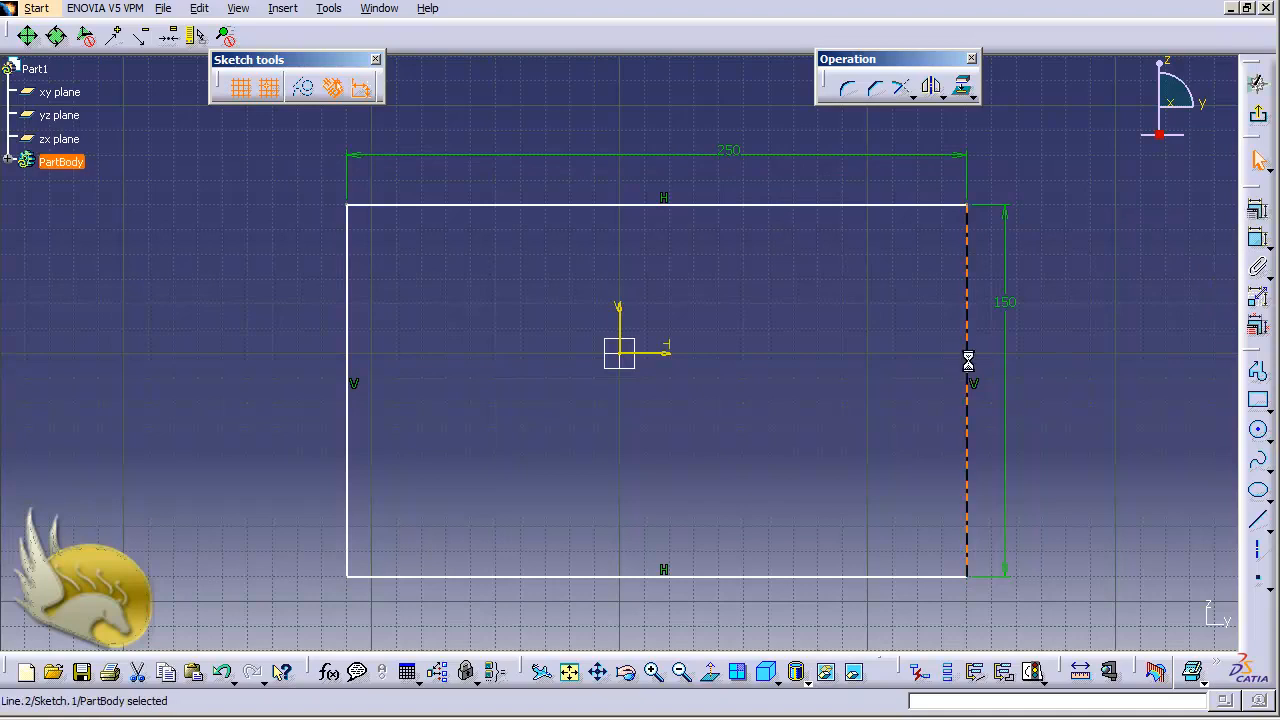
left_click(350, 320, "ctrl")
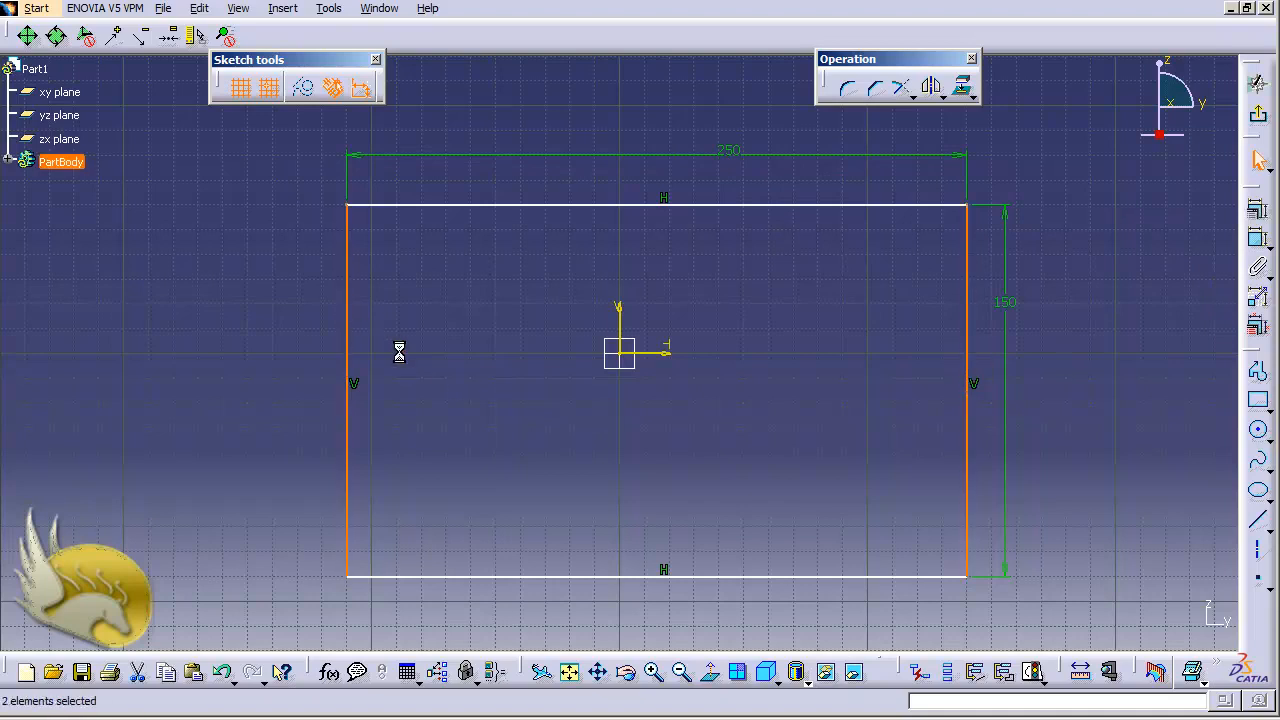
left_click(622, 354, "ctrl")
left_click(1258, 208)
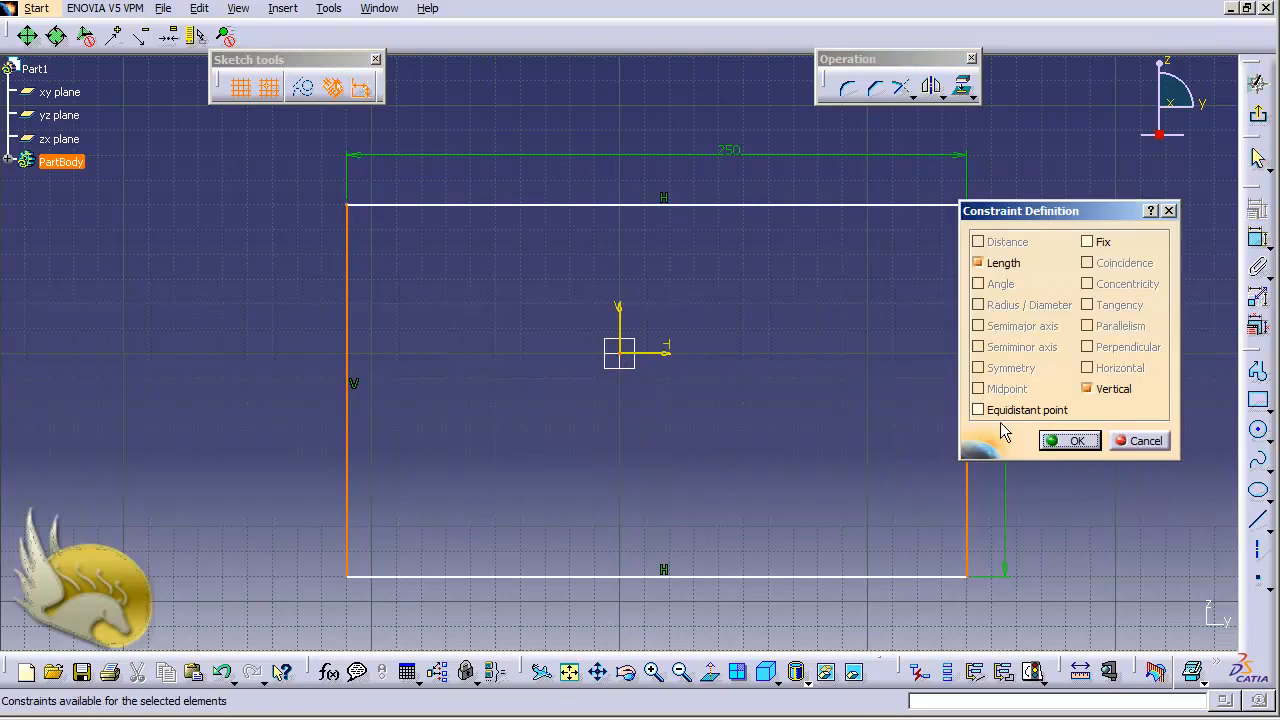
left_click(1000, 410)
left_click(1062, 441)
- Constrain the rectangle's two horizontal sides to be equidistant from the sketch origin
left_click(651, 204)
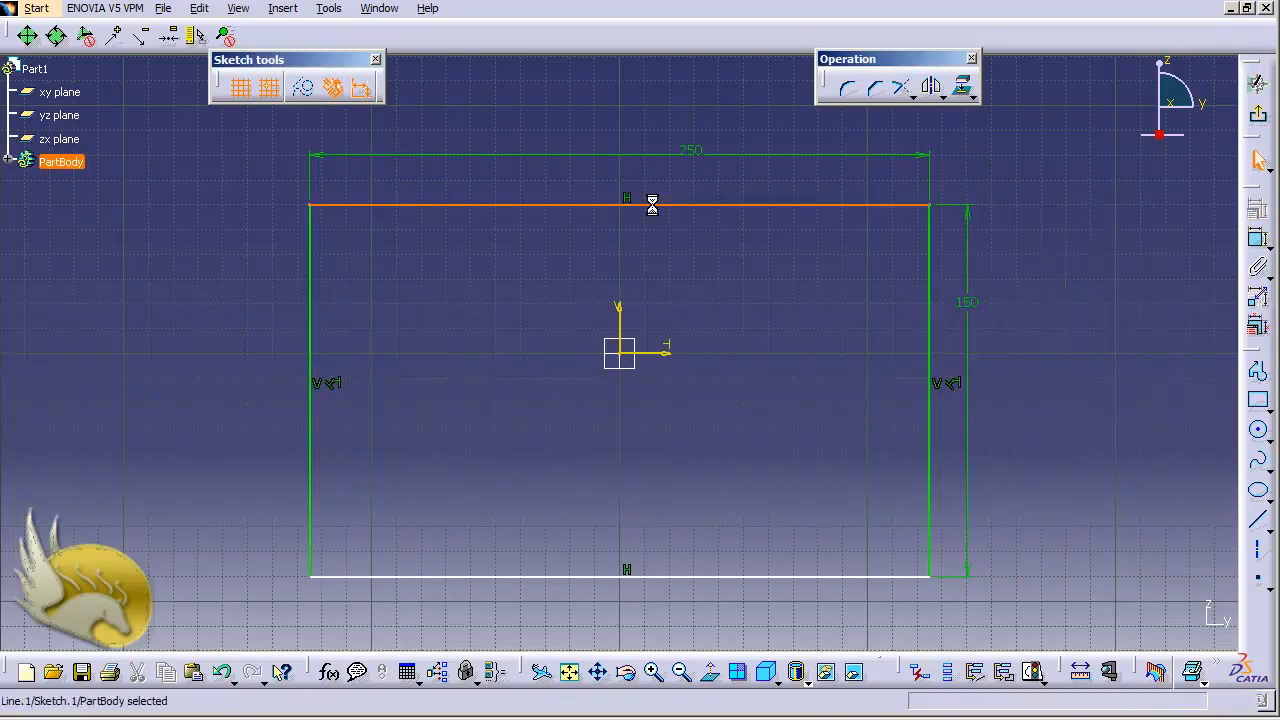
left_click(700, 579, "ctrl")
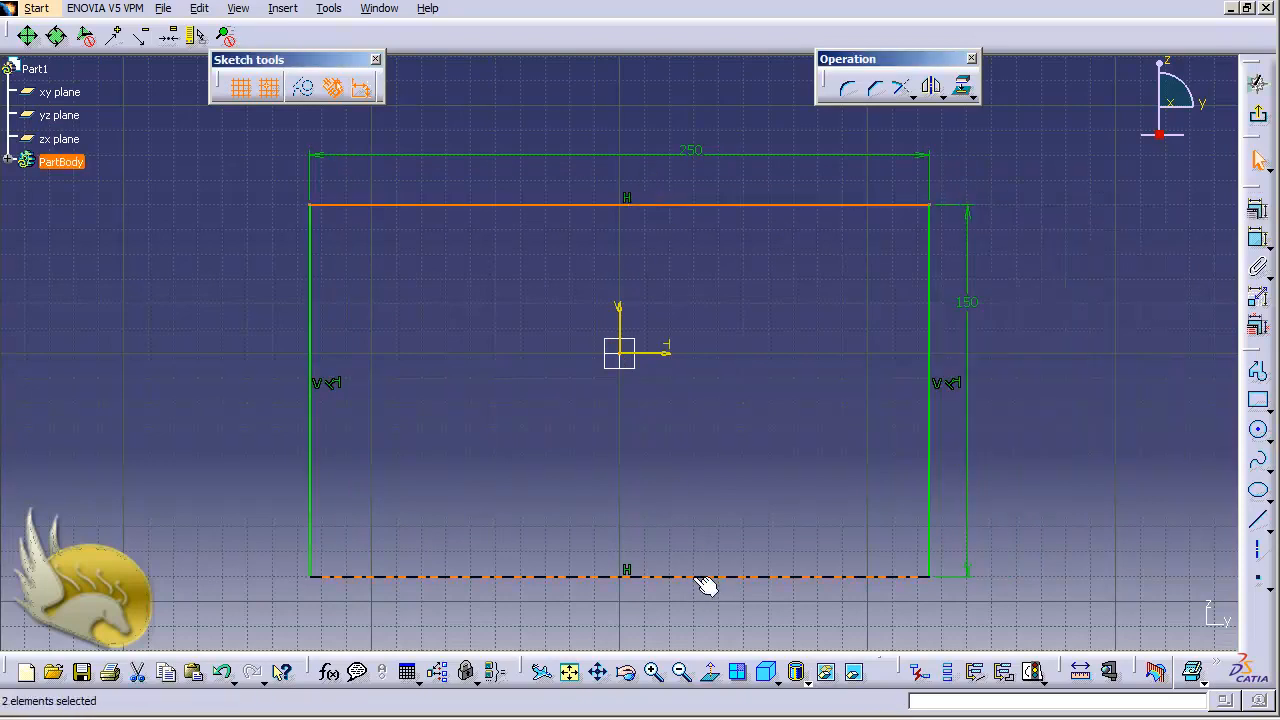
left_click(626, 356, "ctrl")
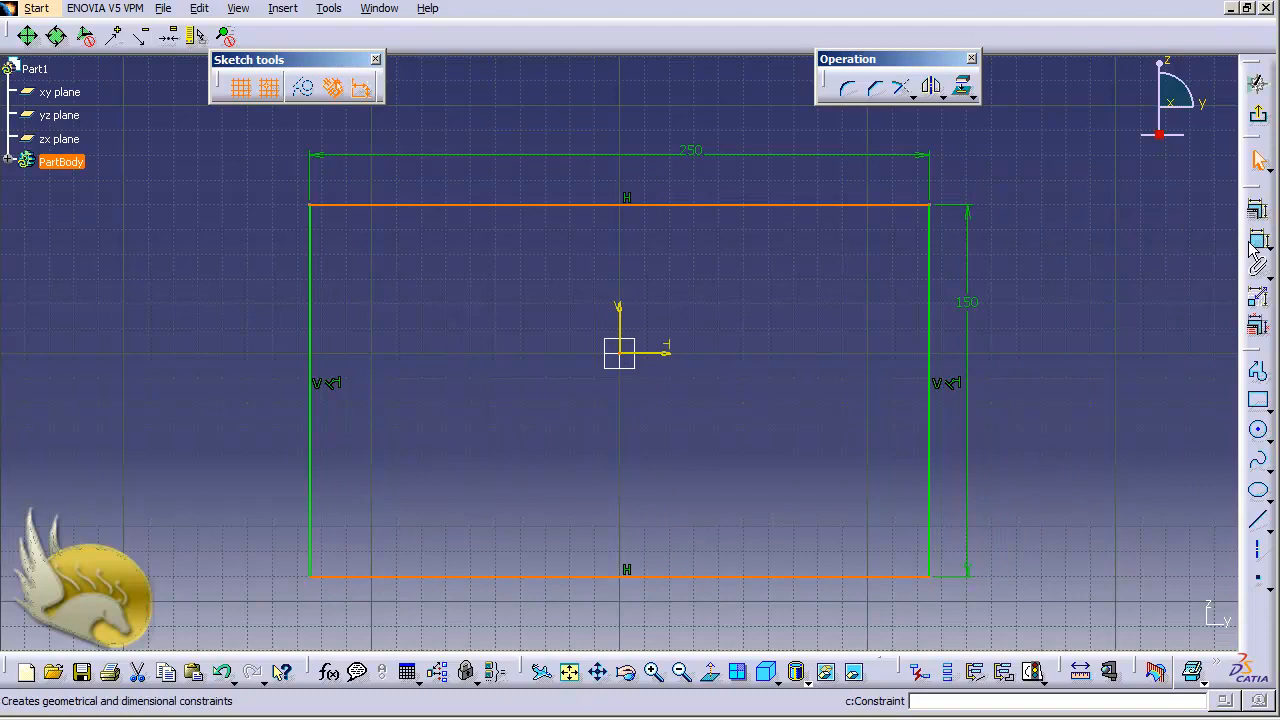
left_click(1258, 207)
left_click(979, 410)
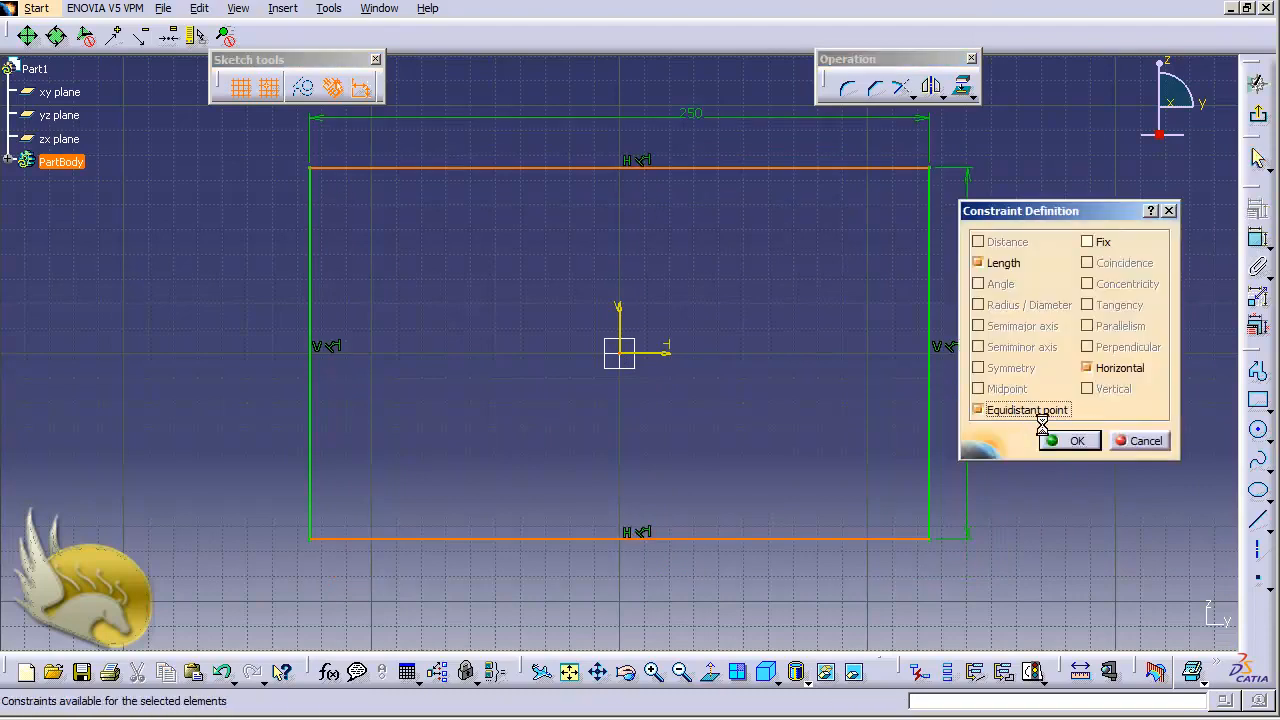
left_click(1067, 440)
- Exit the sketch and pad the rectangle with a length of 100 mm and mirrored extent
left_click(1258, 83)
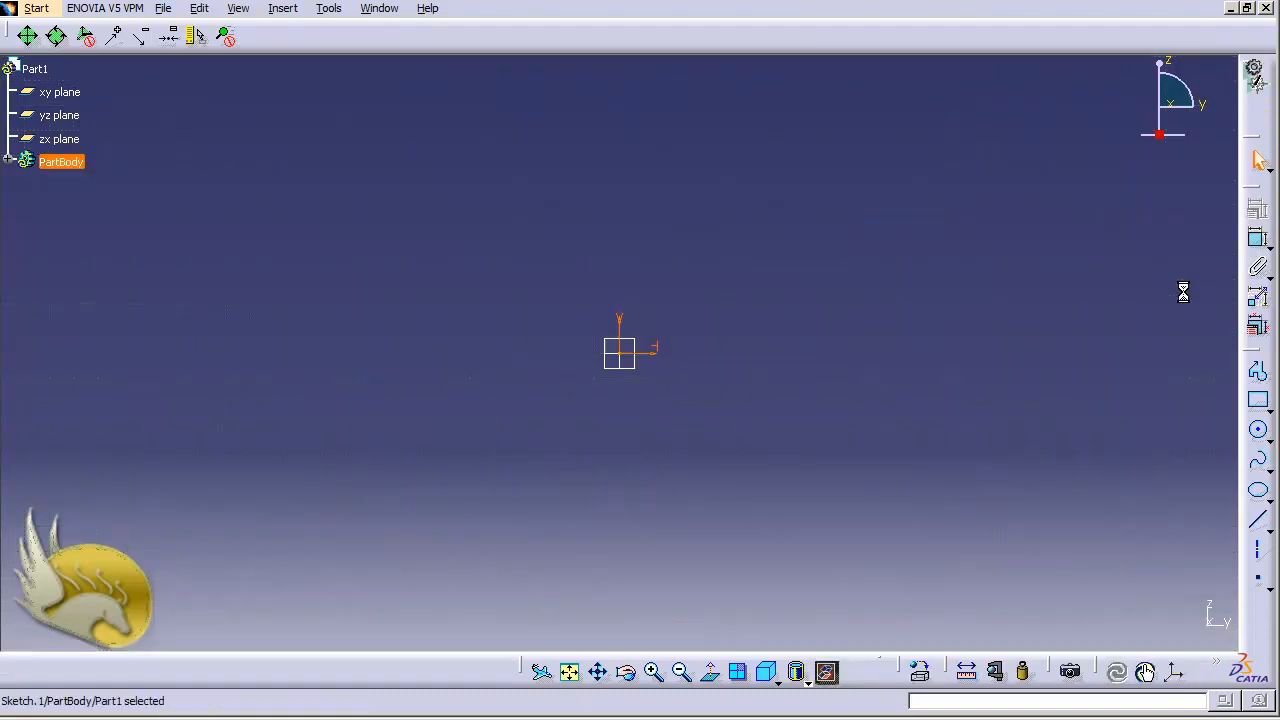
left_click(1259, 227)
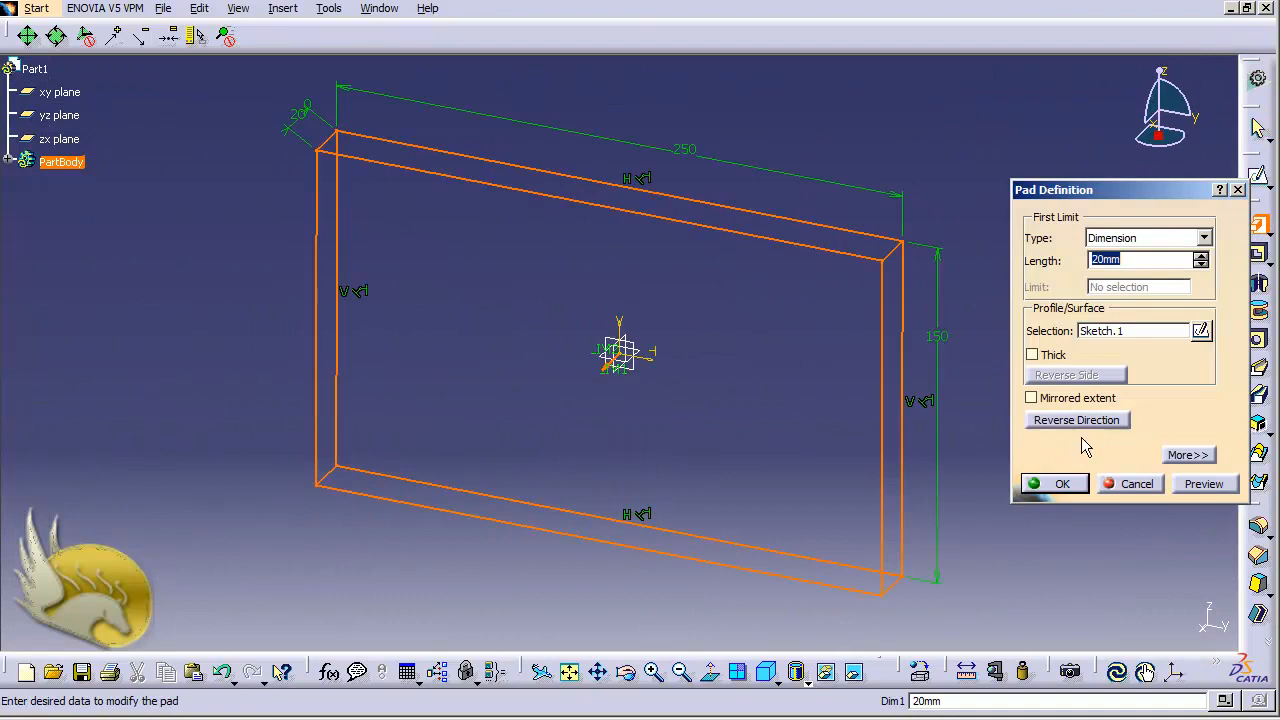
type("100")
left_click(1040, 398)
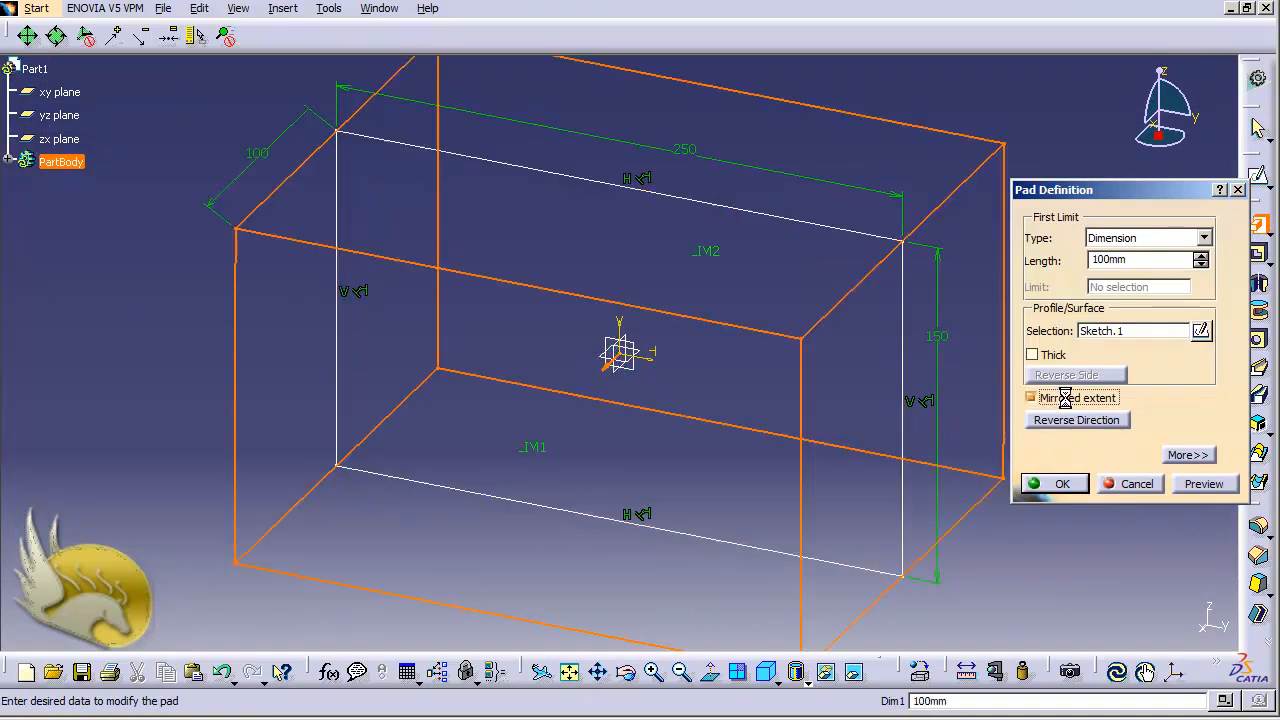
left_click(1052, 484)
left_click(1186, 512)
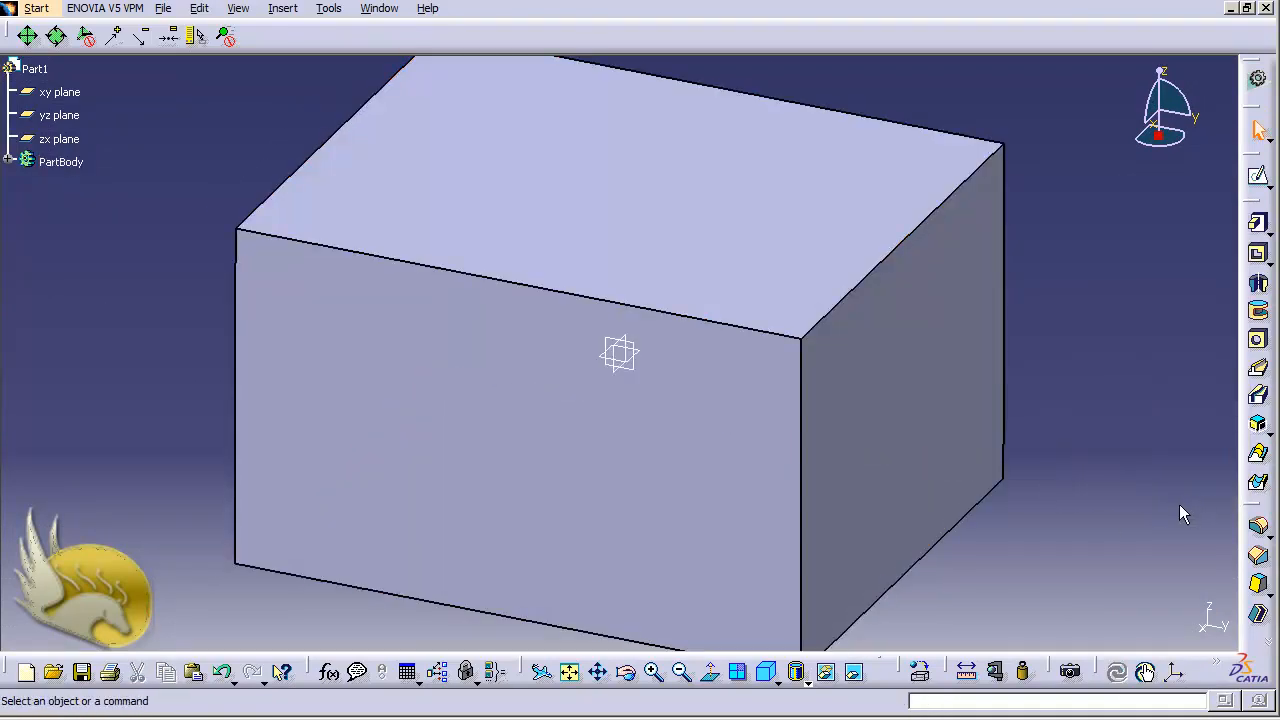
- Open a sketch on the block's right side face and draw a circle just above the face's upper edge
left_click(912, 402)
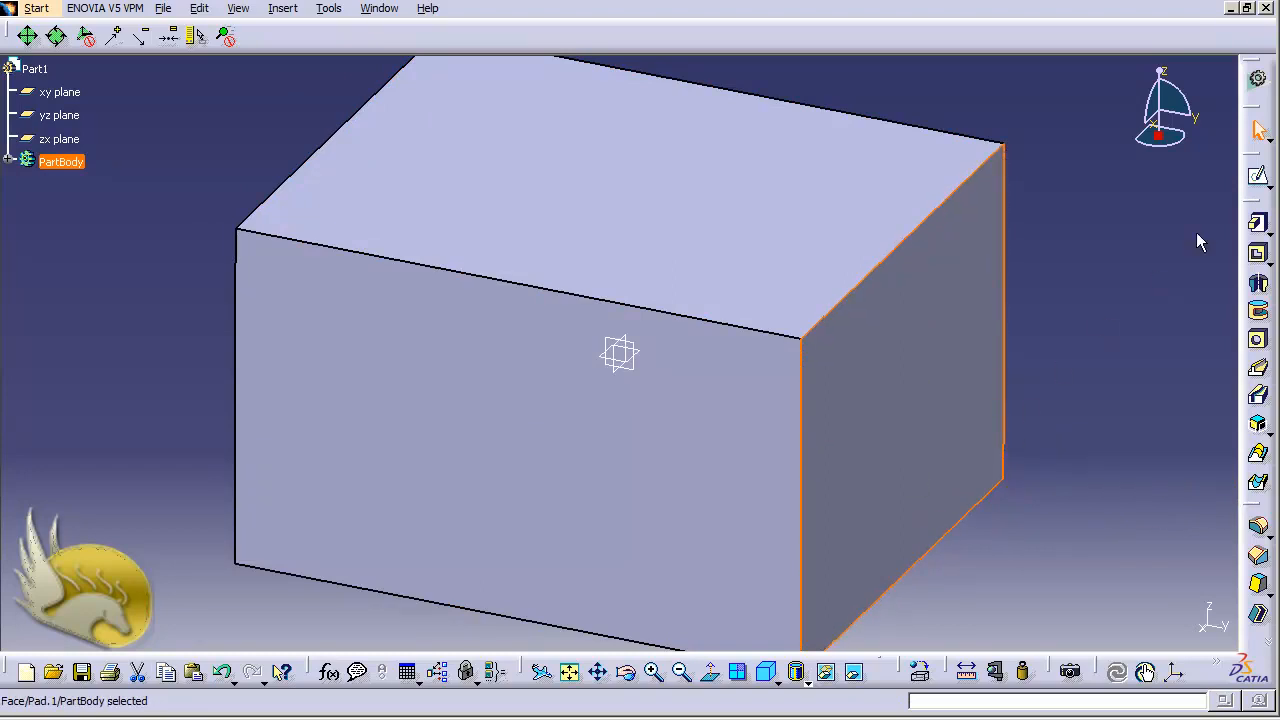
left_click(1257, 177)
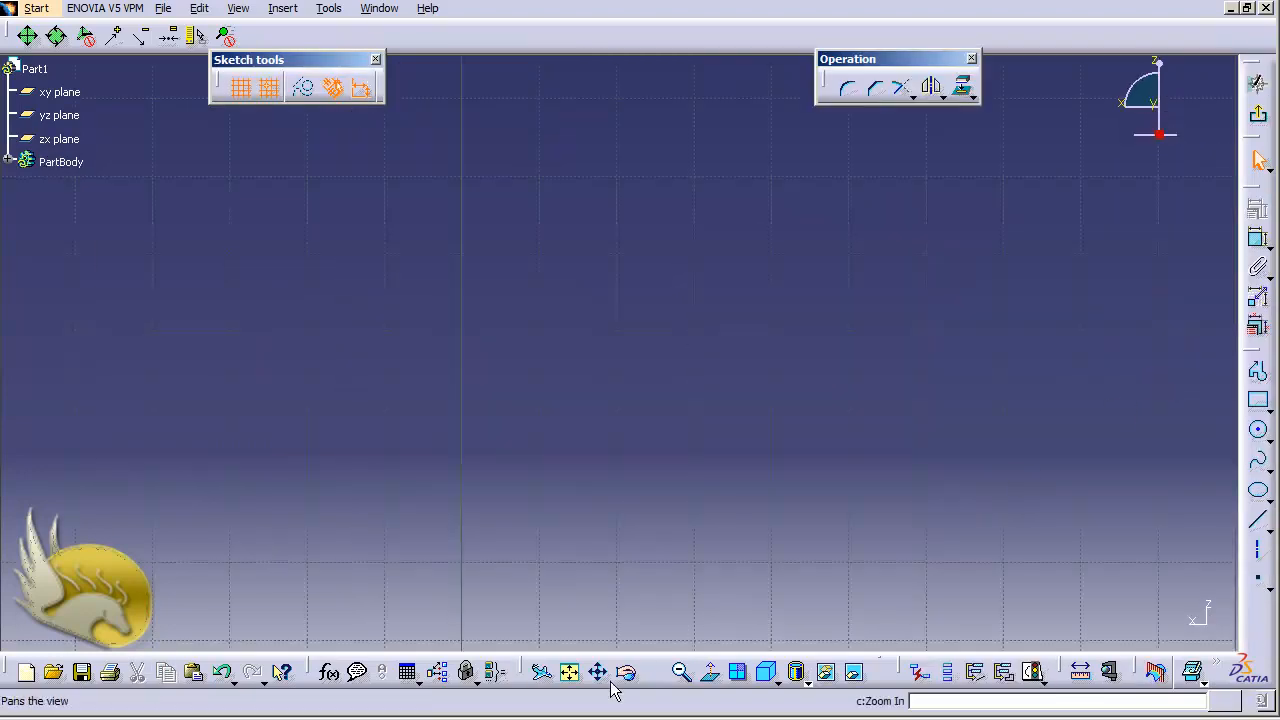
left_click(571, 677)
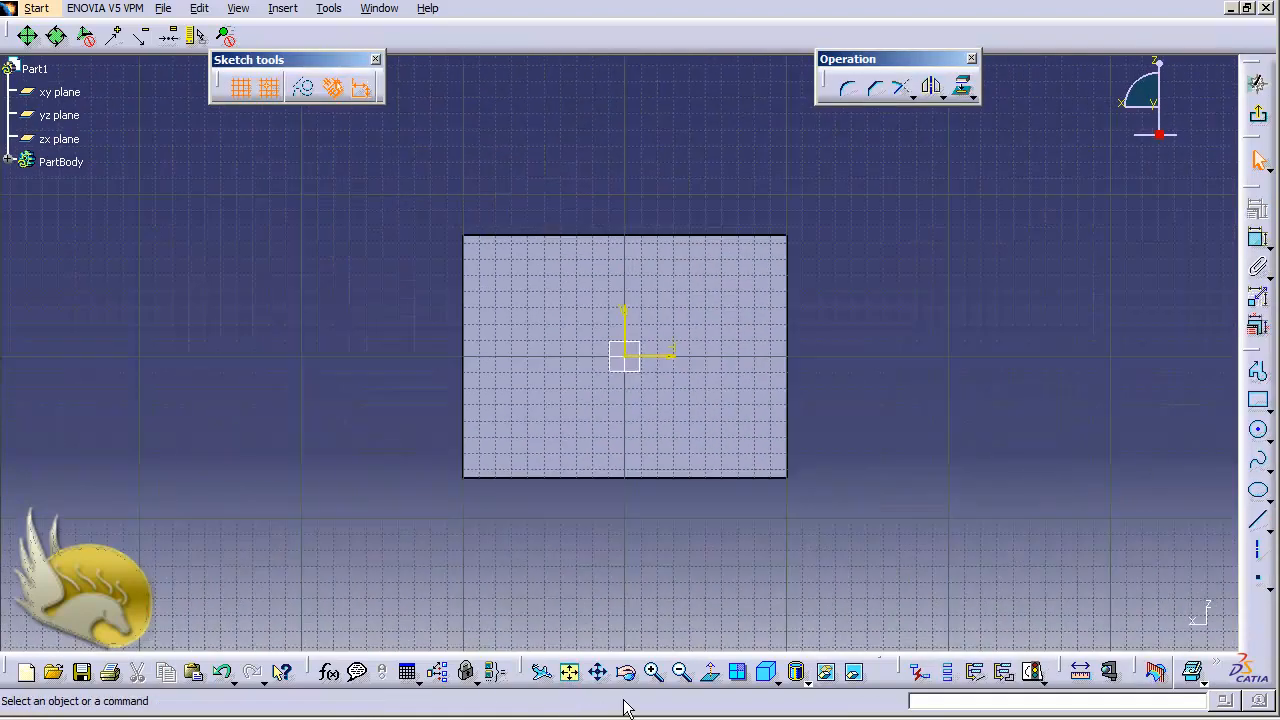
left_click(1259, 431)
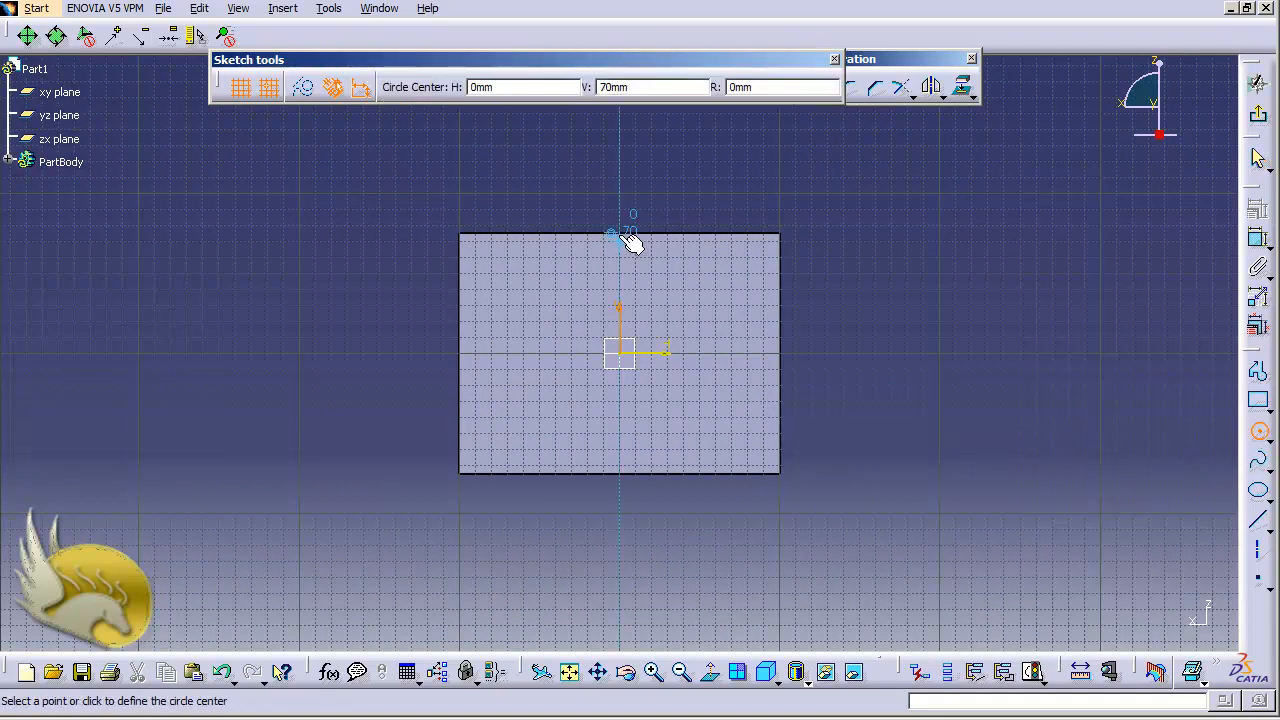
left_click(610, 186)
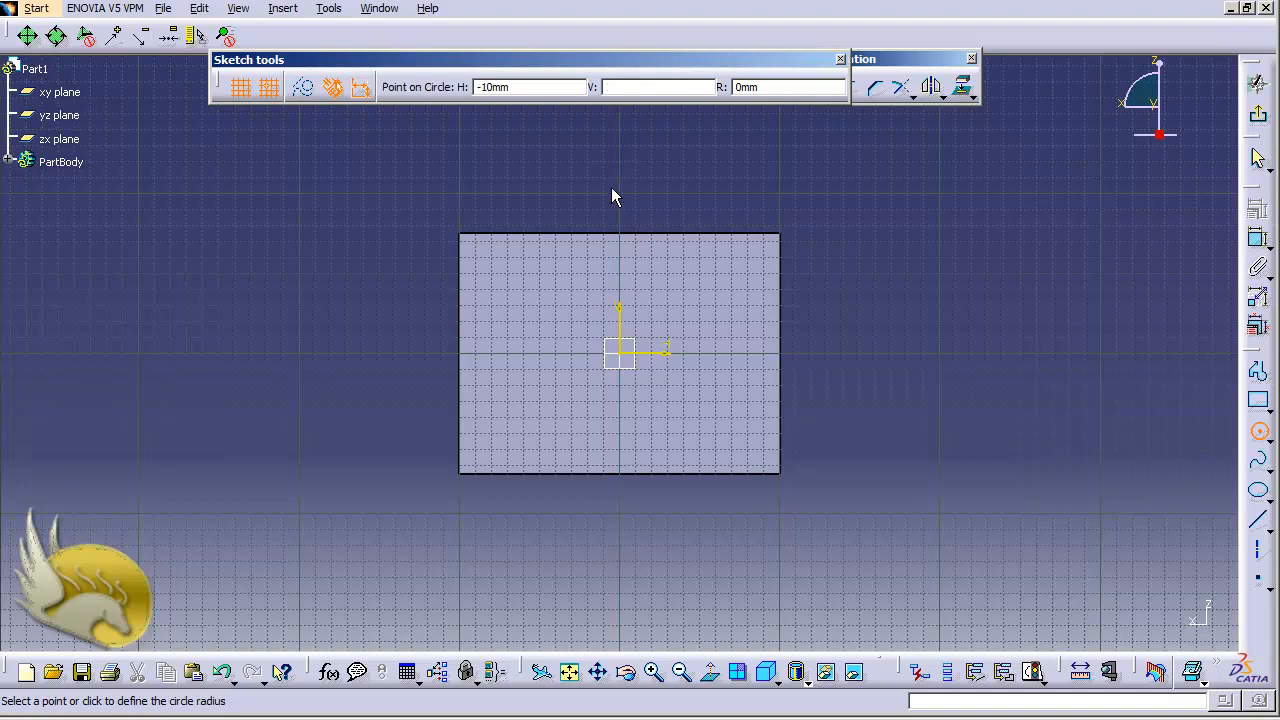
left_click(638, 212)
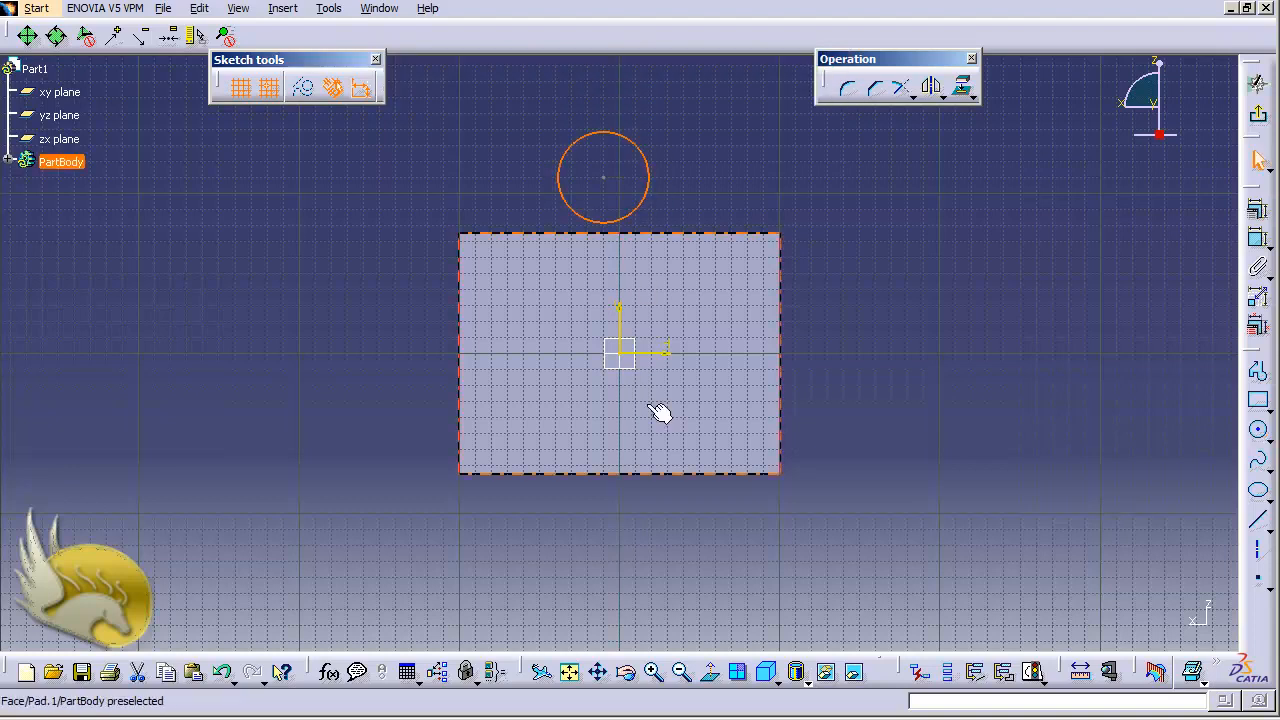
left_click(910, 296)
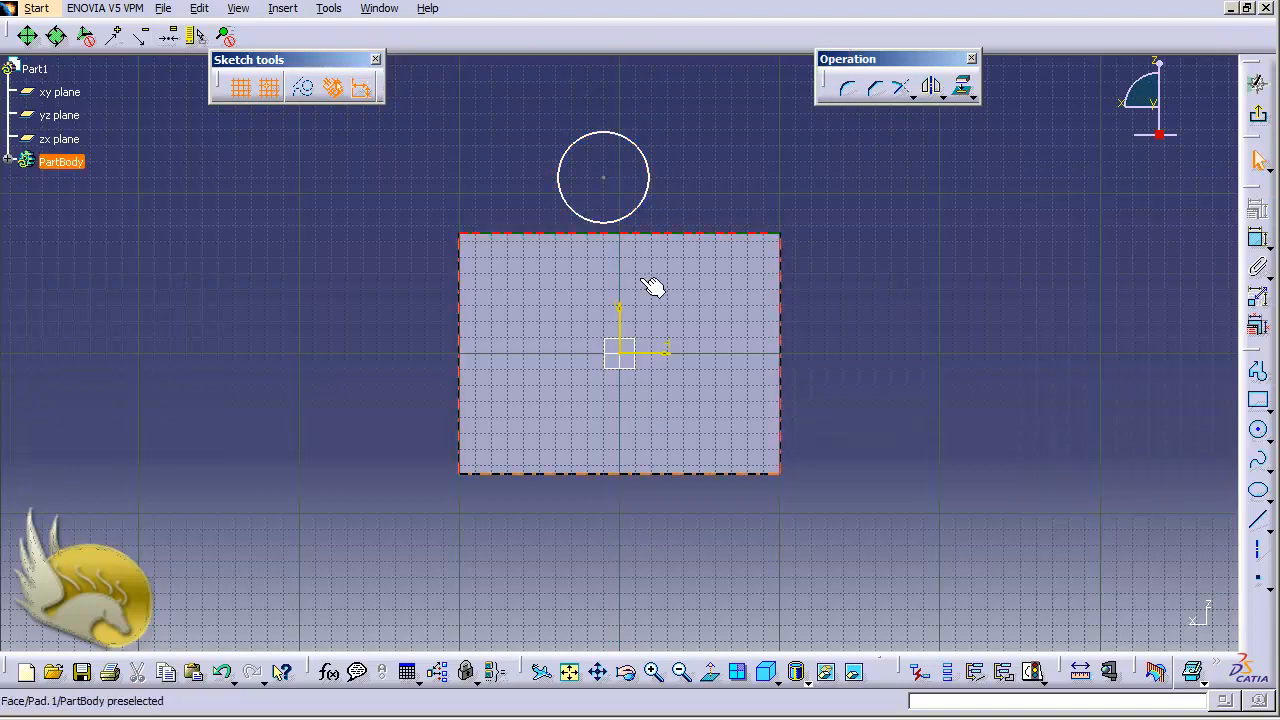
left_click(604, 178, "ctrl")
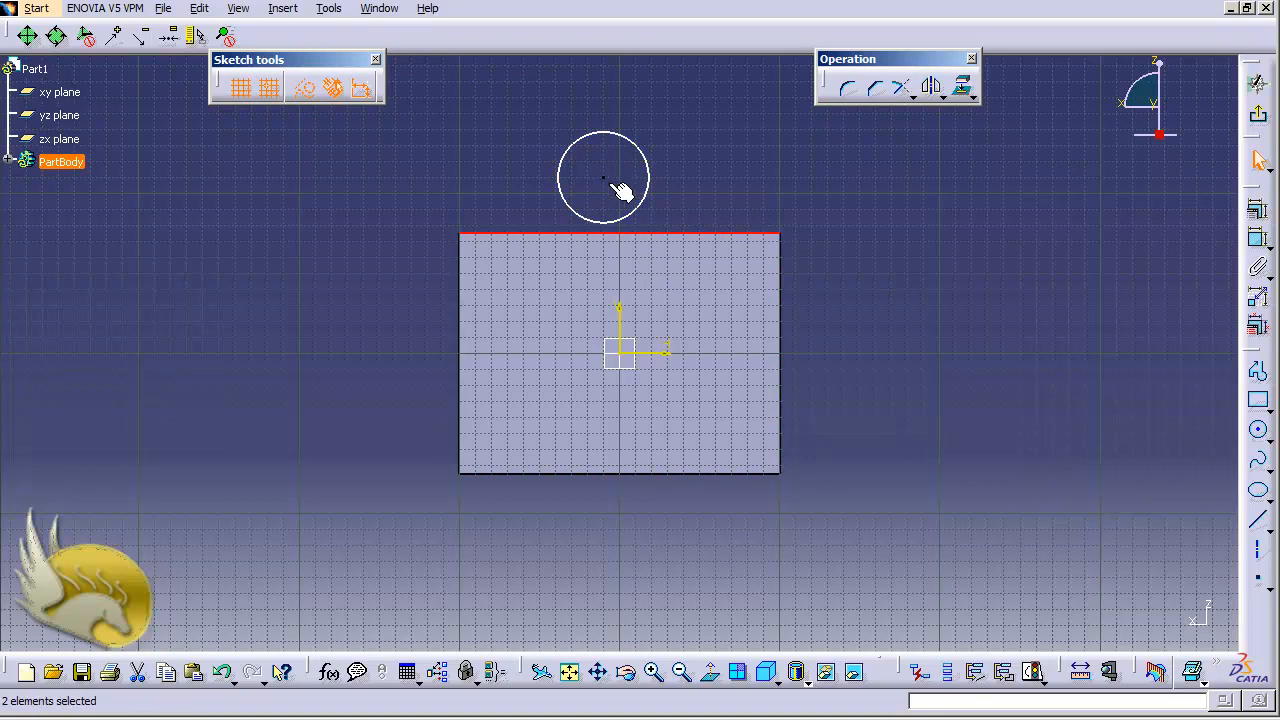
left_click(672, 204)
- Constrain the circle's centre to be coincident with the sketch's vertical axis
left_click(604, 179)
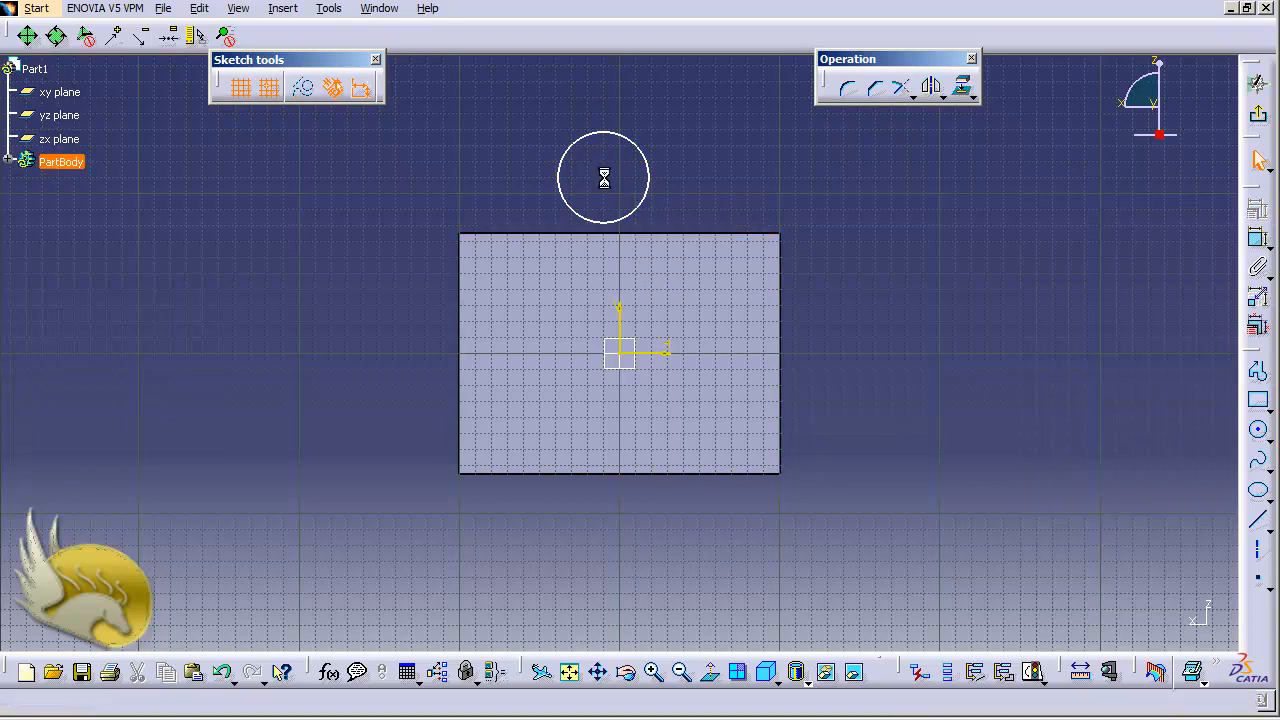
left_click(620, 312, "ctrl")
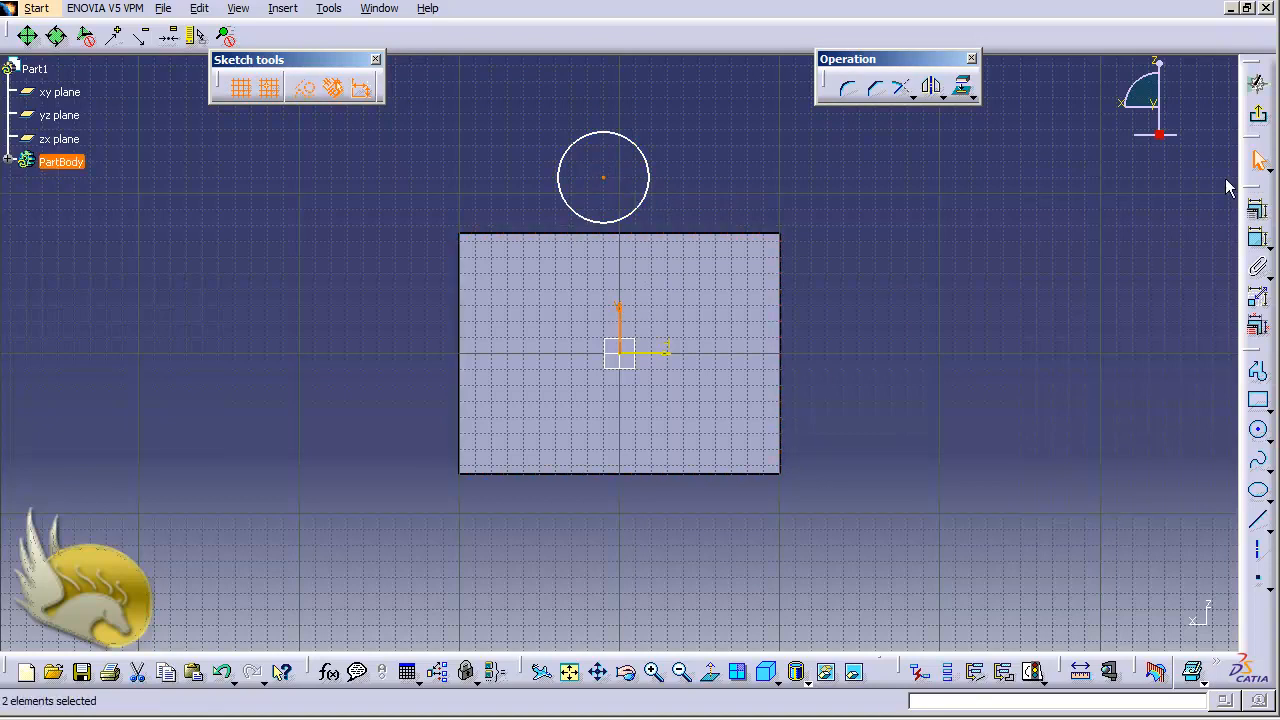
left_click(1258, 208)
left_click(1087, 263)
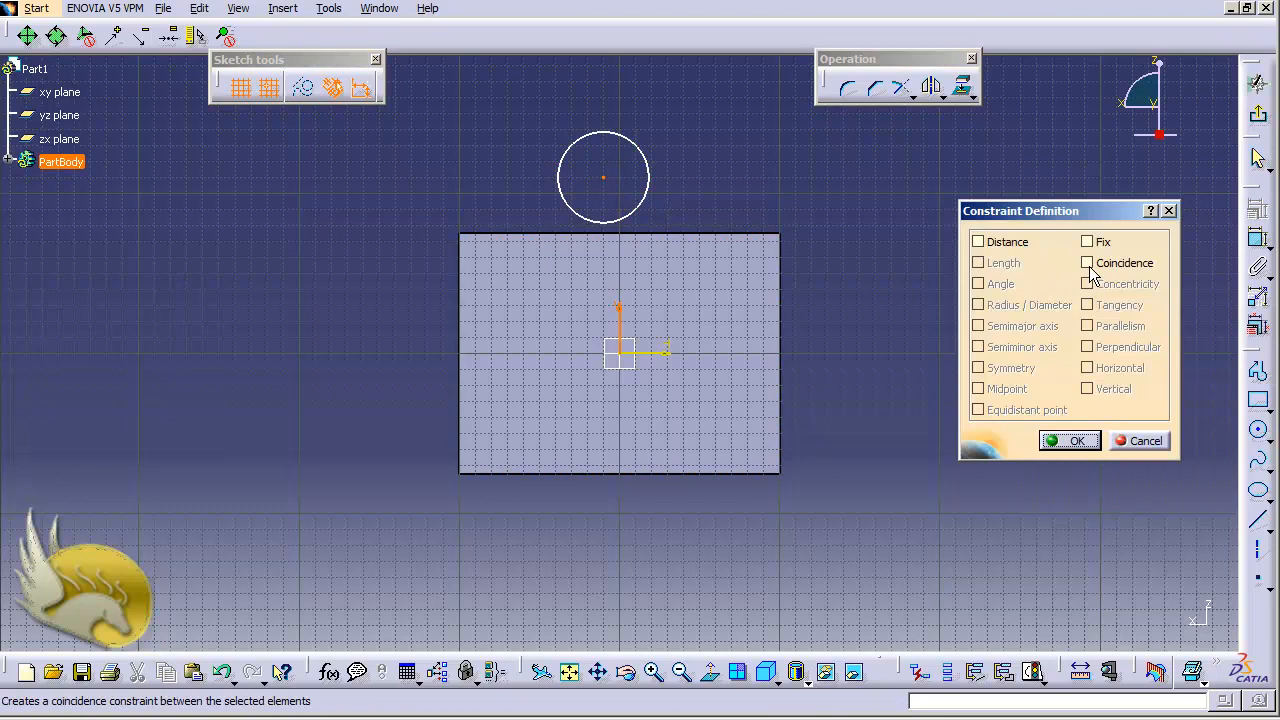
left_click(1078, 440)
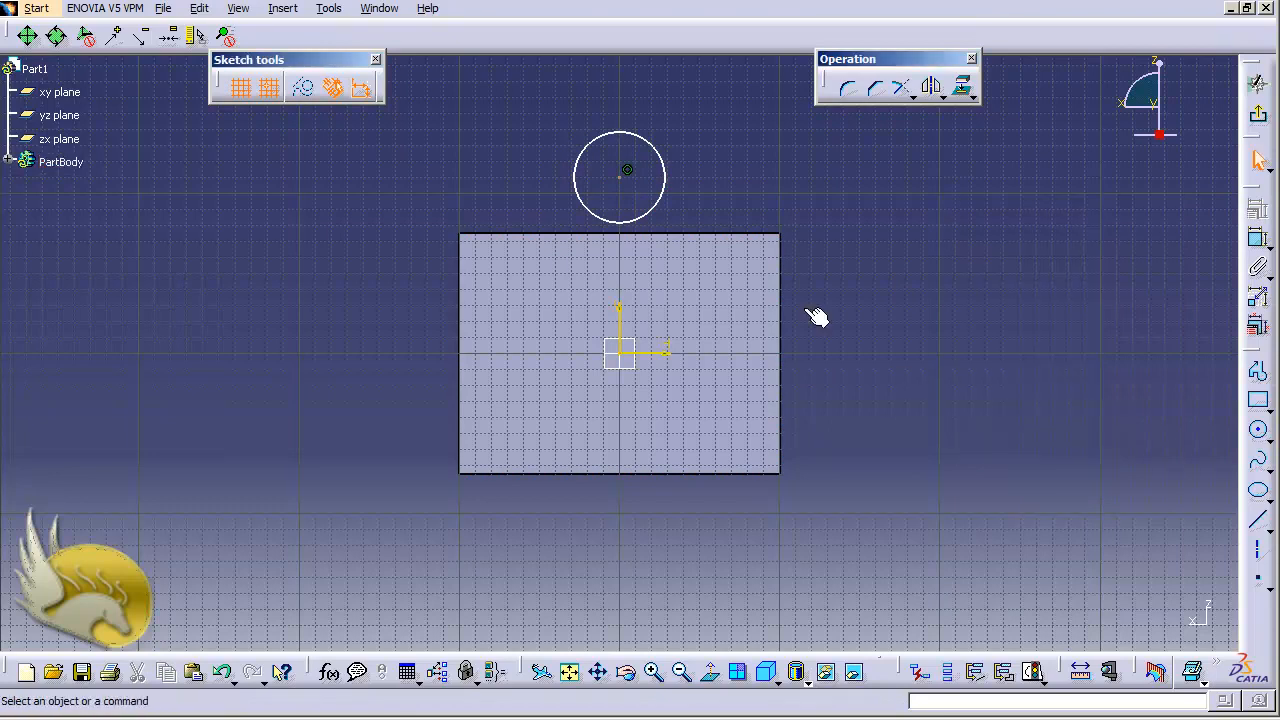
- Constrain the circle's centre to be coincident with the block face's upper edge
left_click(623, 178)
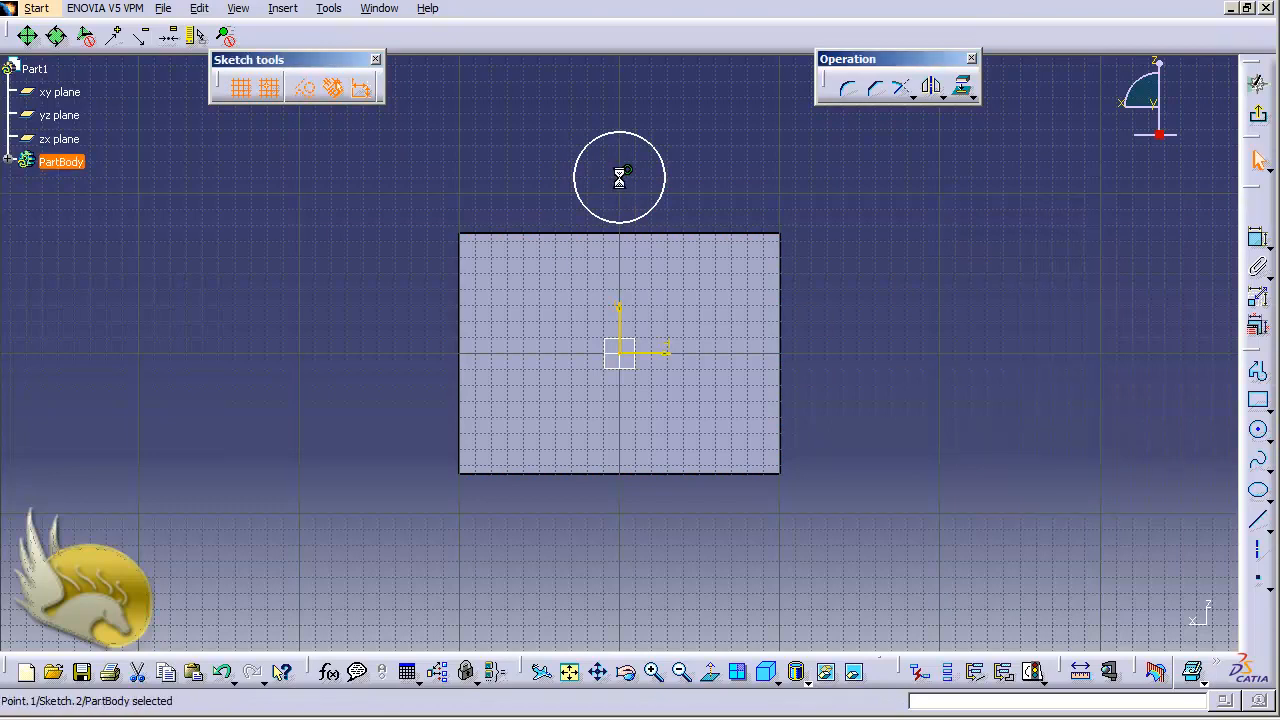
left_click(686, 236, "ctrl")
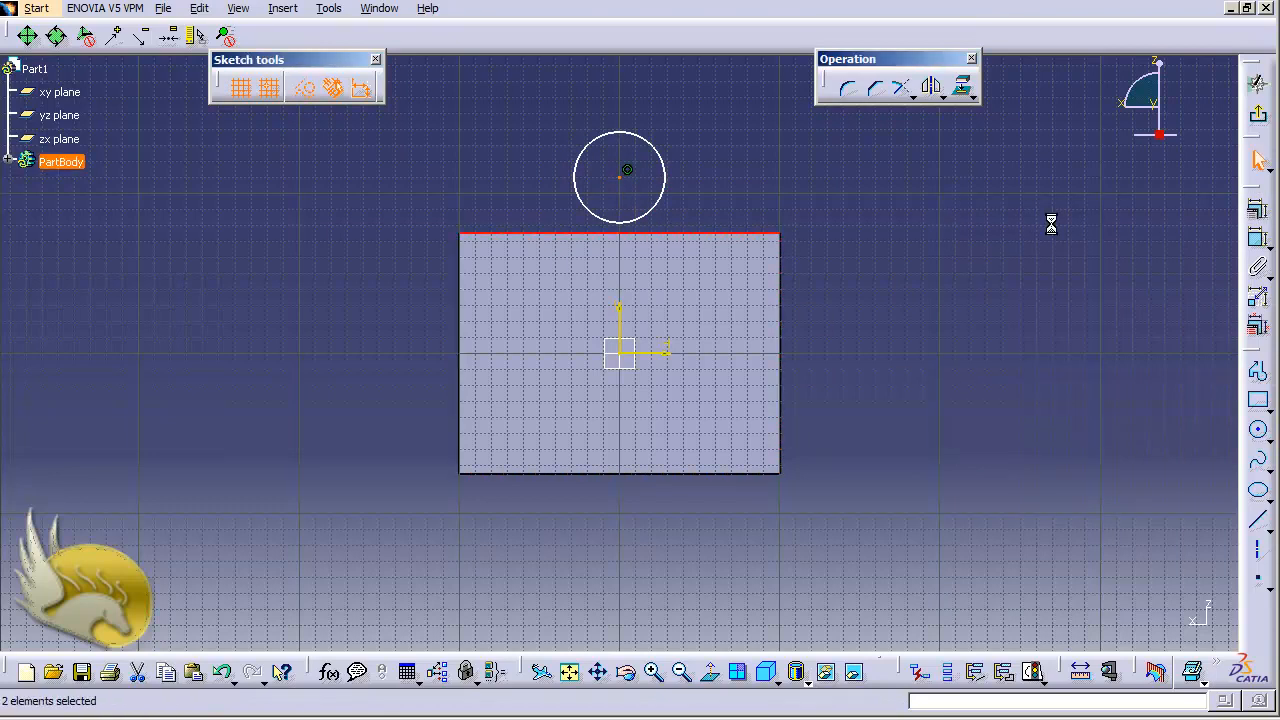
left_click(1257, 210)
left_click(1132, 263)
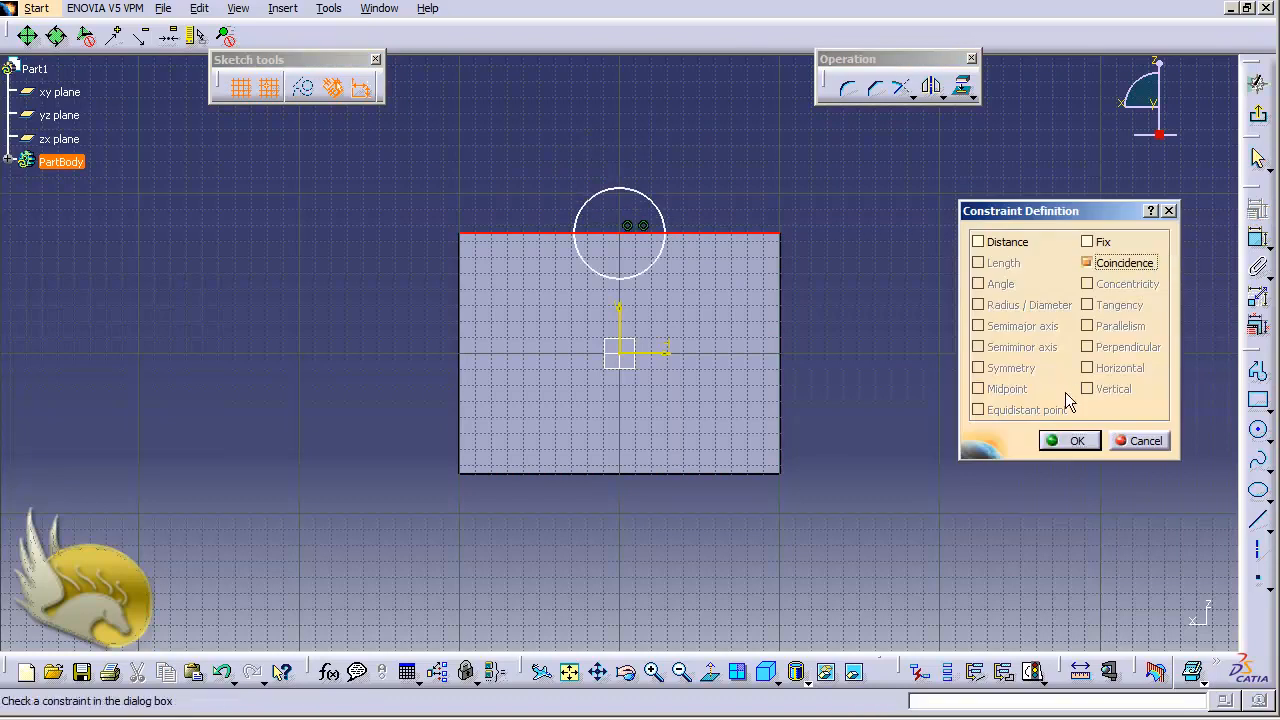
left_click(1069, 442)
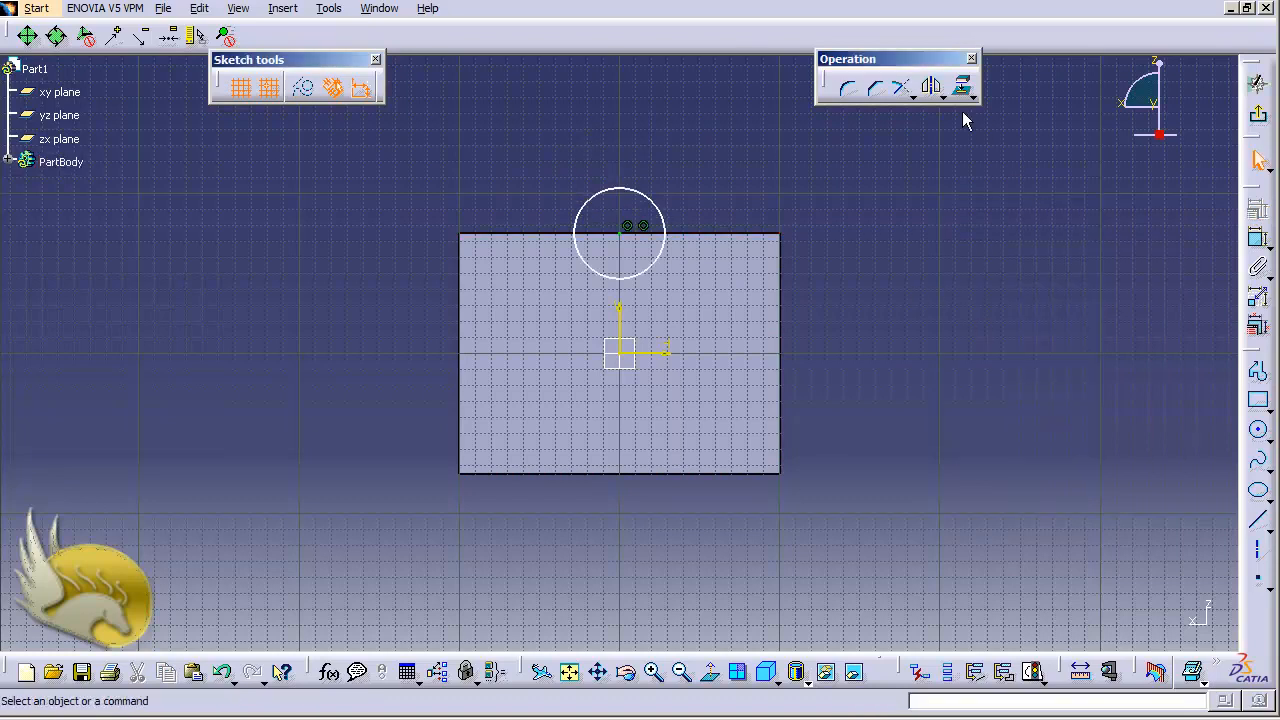
- Try to trim the part of the circle below the face's upper edge with Quick Trim, and undo the trim
left_click(913, 97)
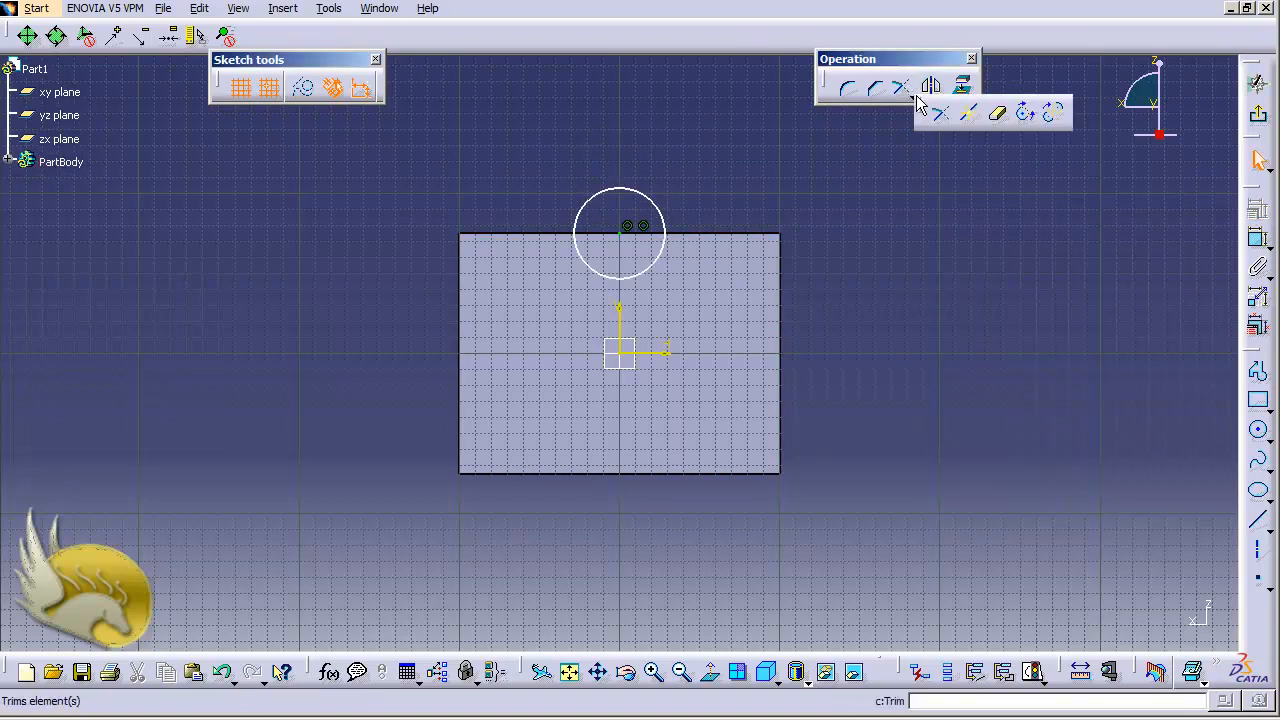
left_click(999, 116)
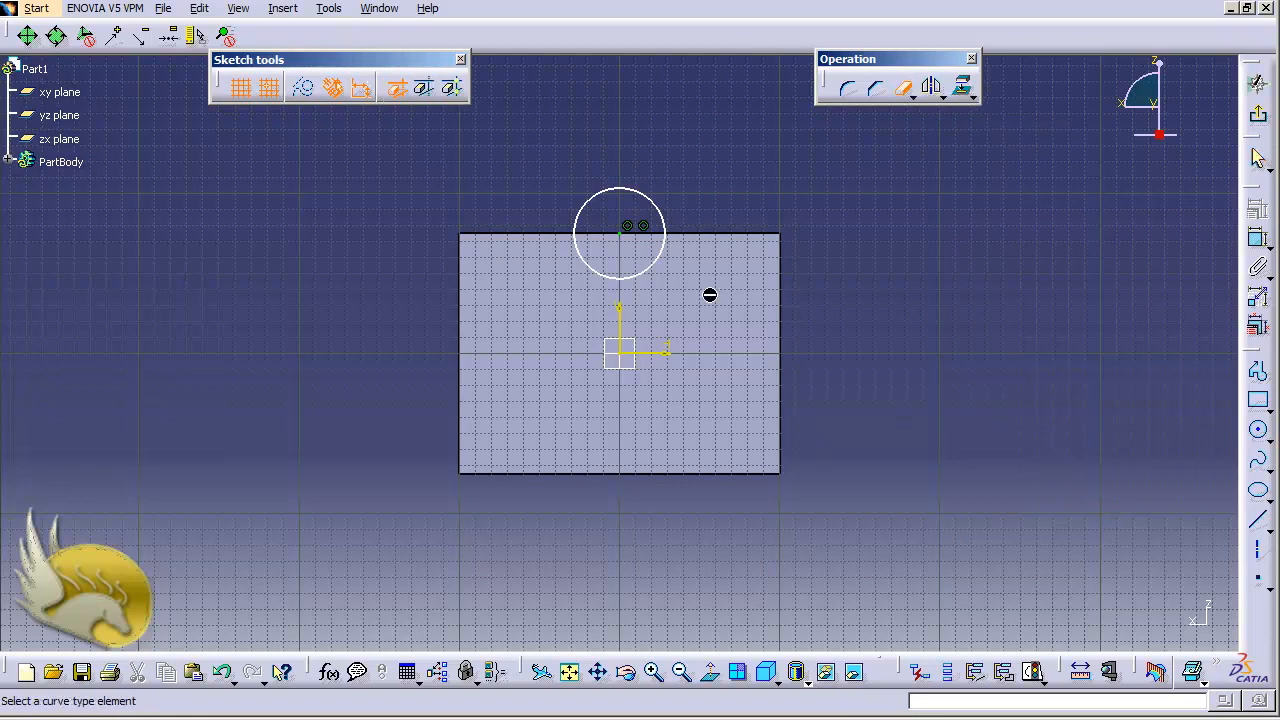
left_click(655, 270)
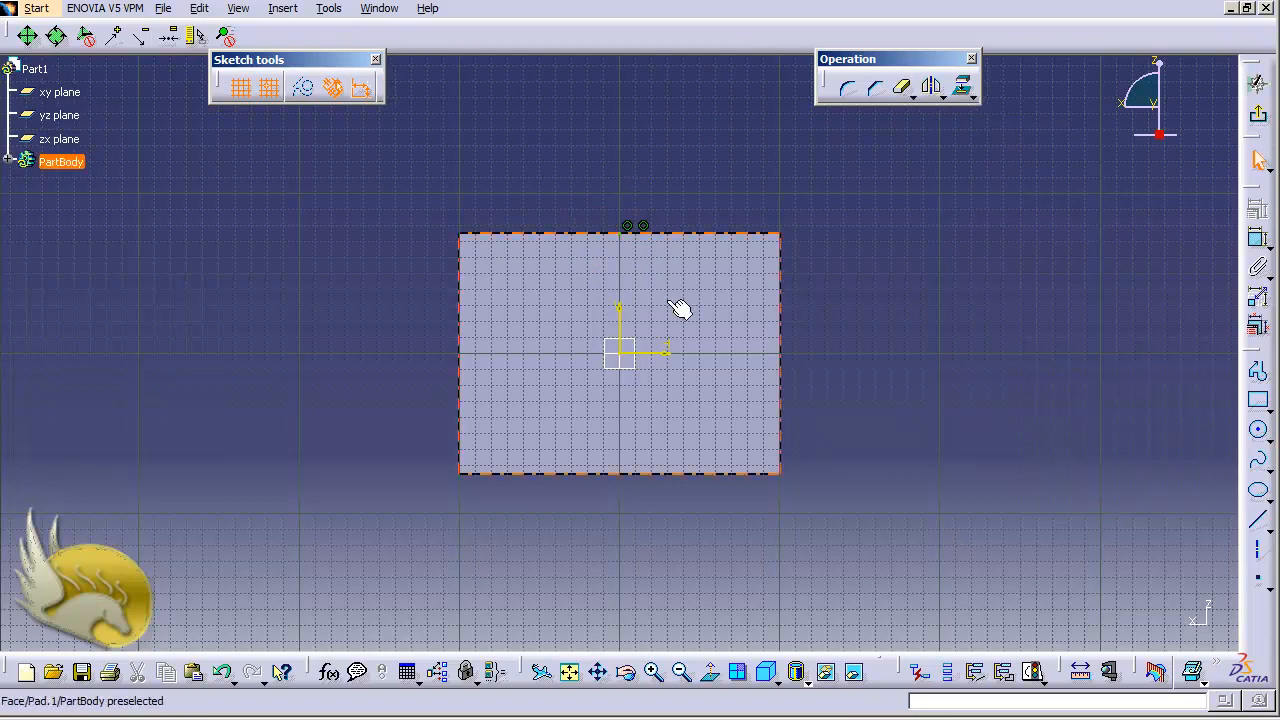
key("ctrl+z")
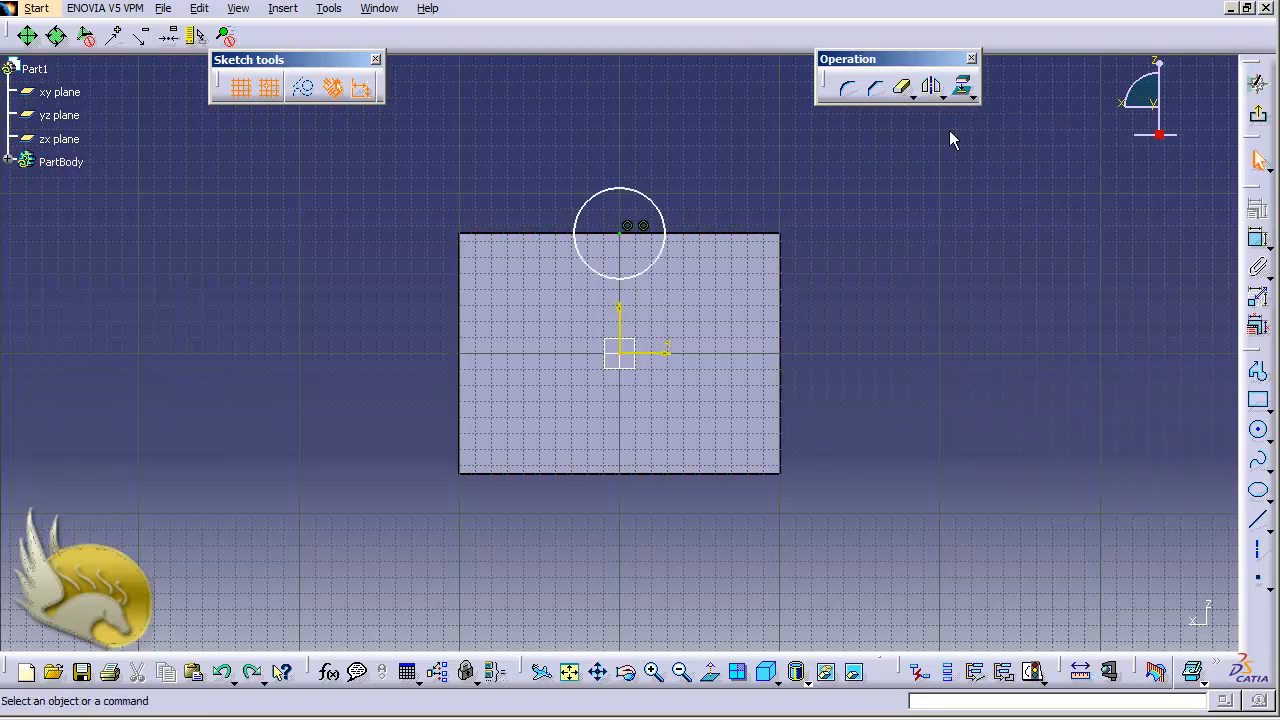
- Exit the sketch and create a rib from the circle profile, using the front face's bottom edge as centre curve with Keep angle control
left_click(1257, 85)
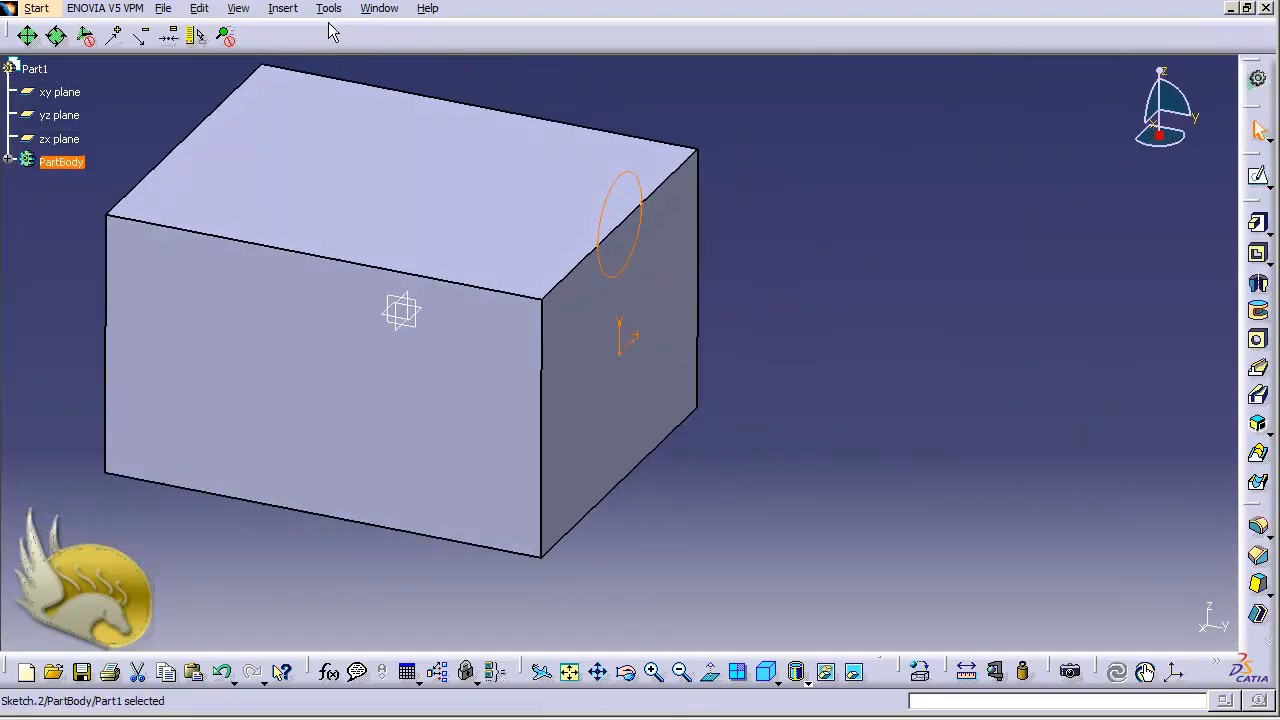
left_click(297, 11)
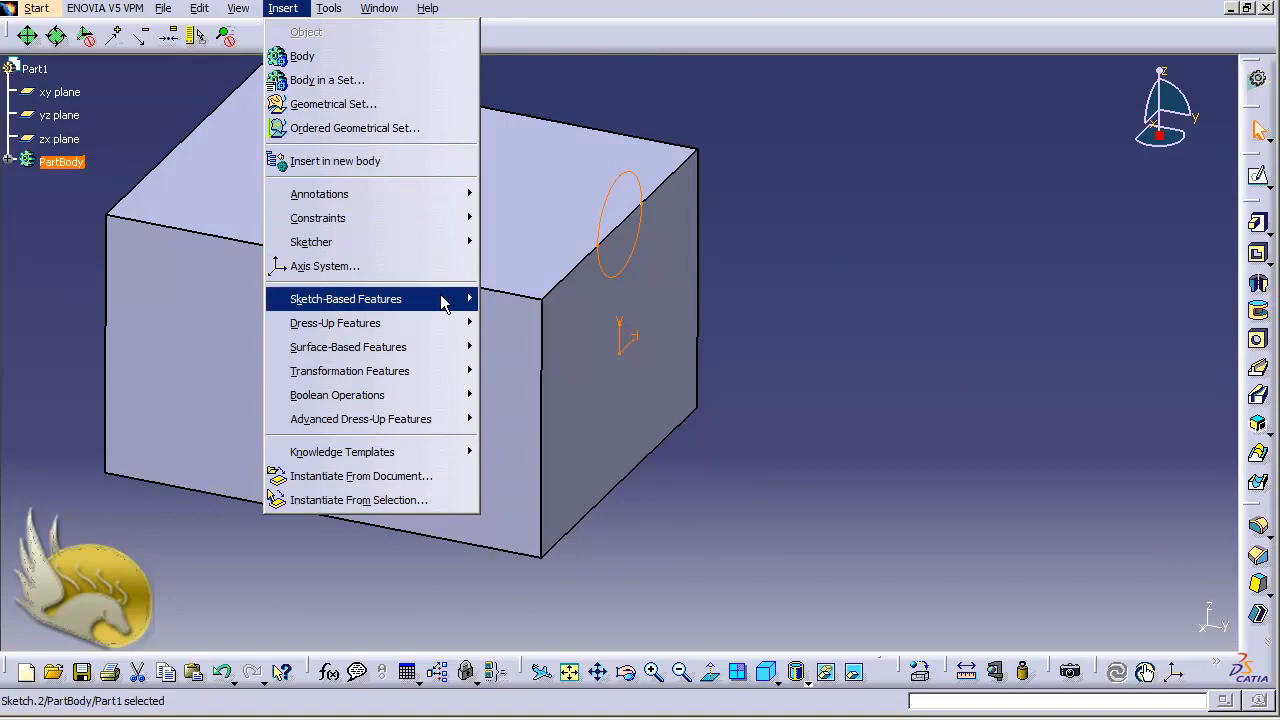
mouse_move(445, 302)
left_click(556, 467)
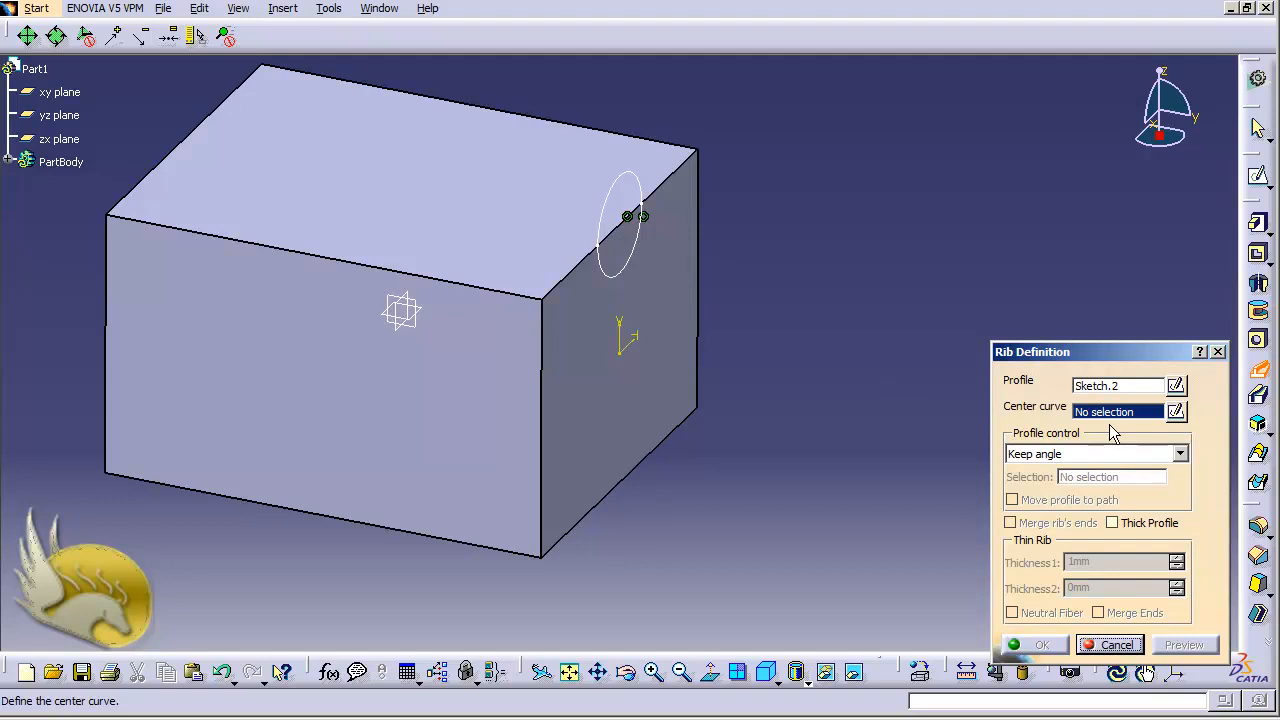
left_click(400, 532)
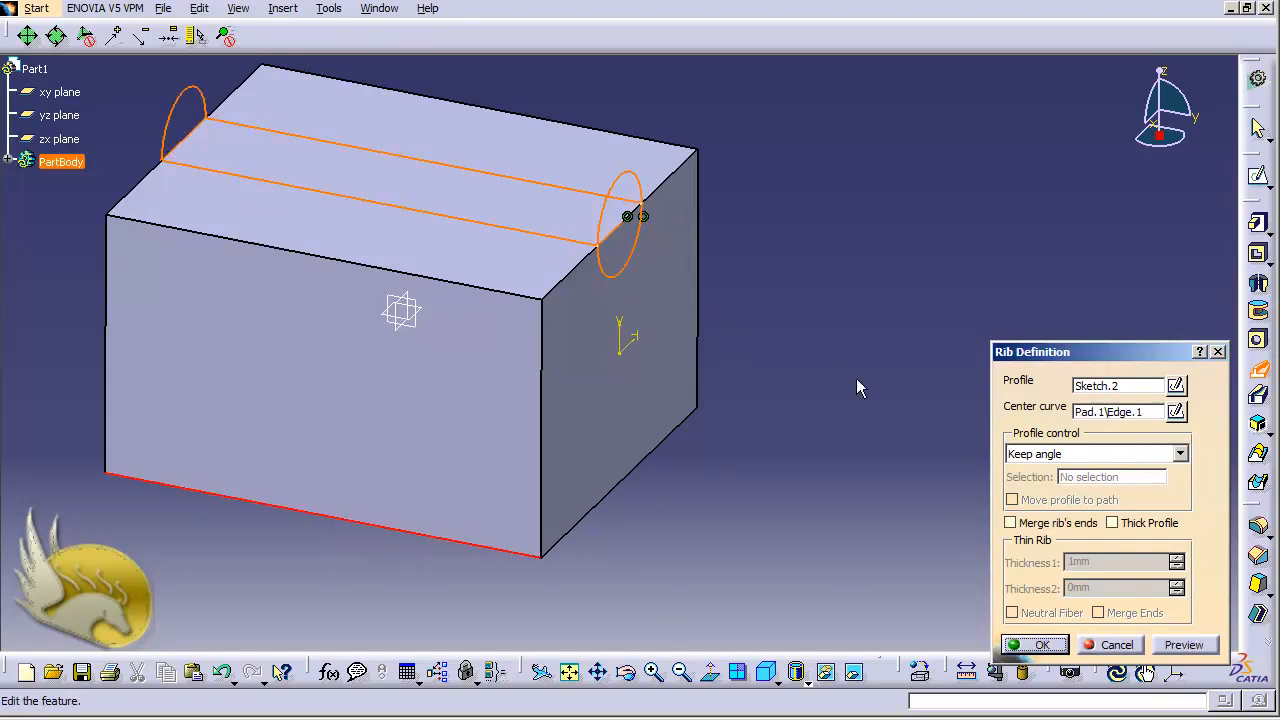
left_click(1053, 652)
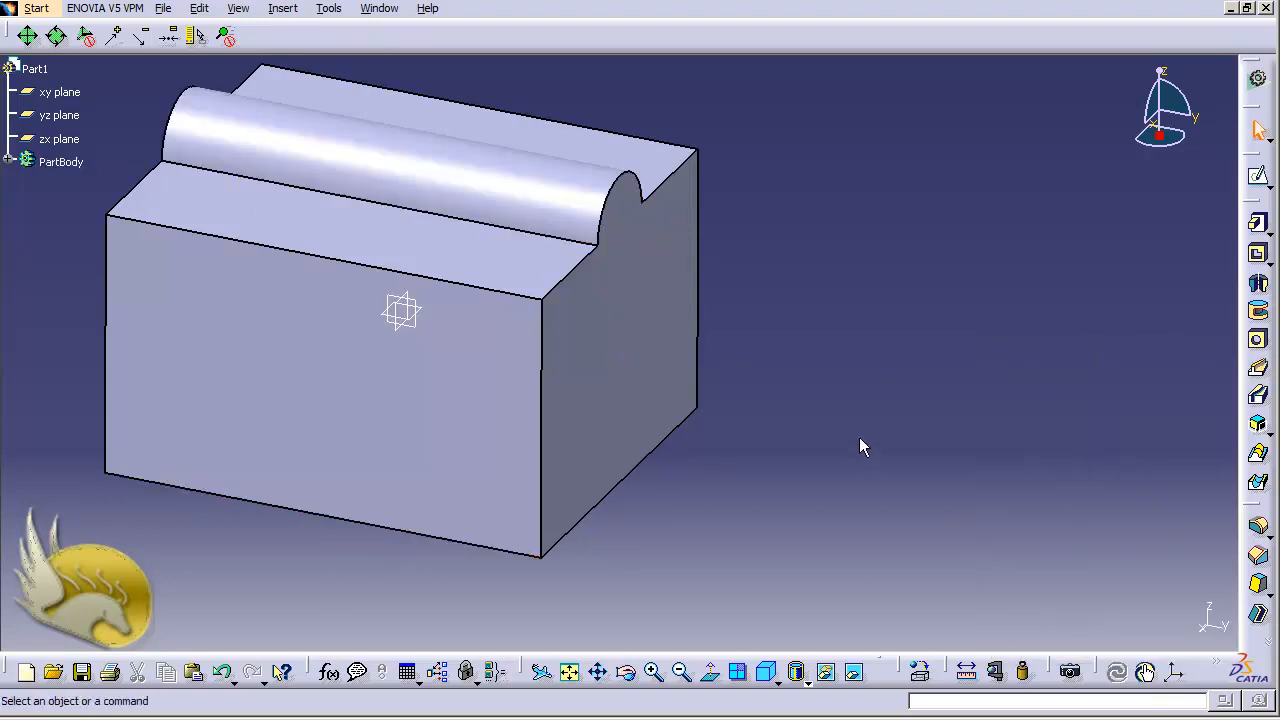
- Open a sketch on the block's large front face and draw a circle centred on the sketch origin
left_click(275, 383)
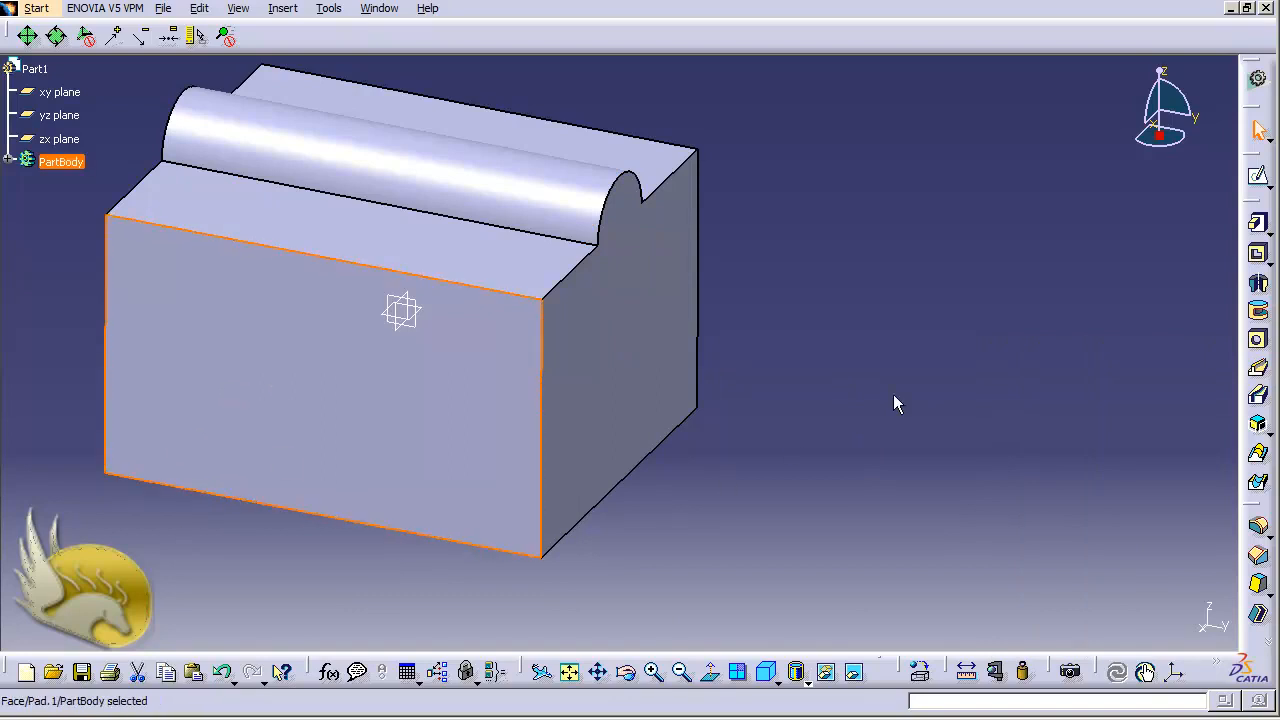
left_click(1257, 177)
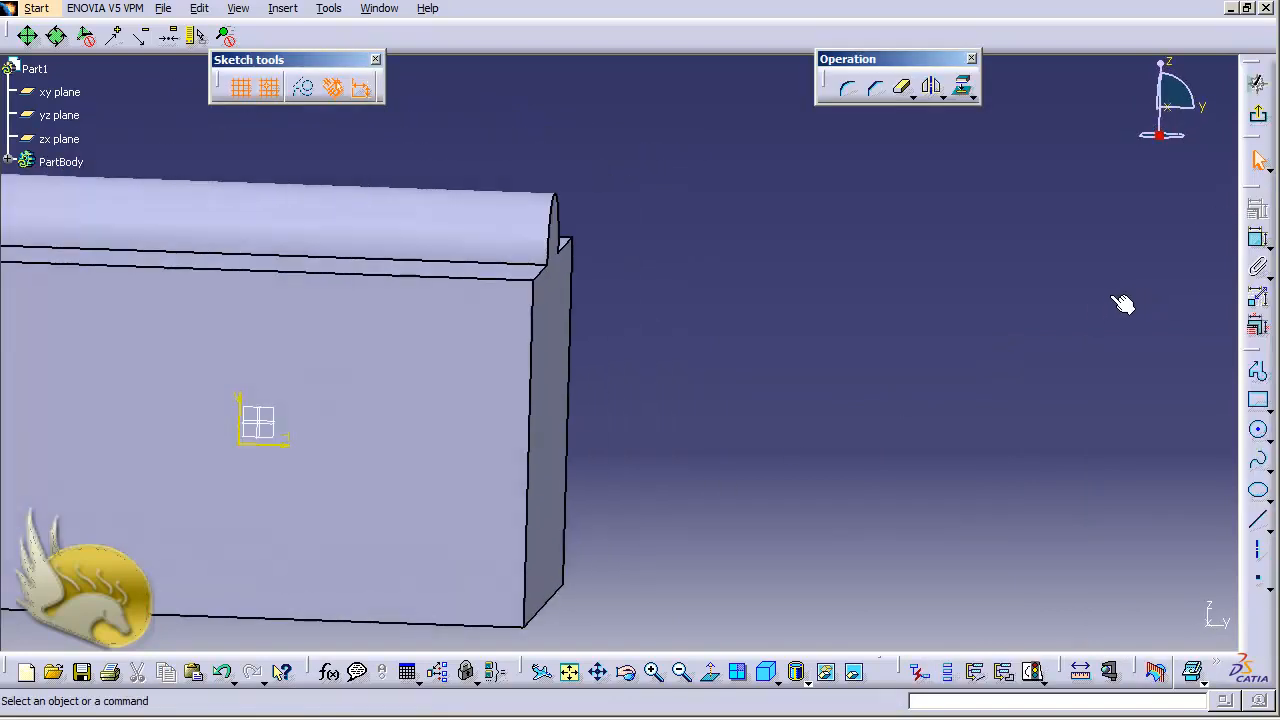
left_click(1258, 430)
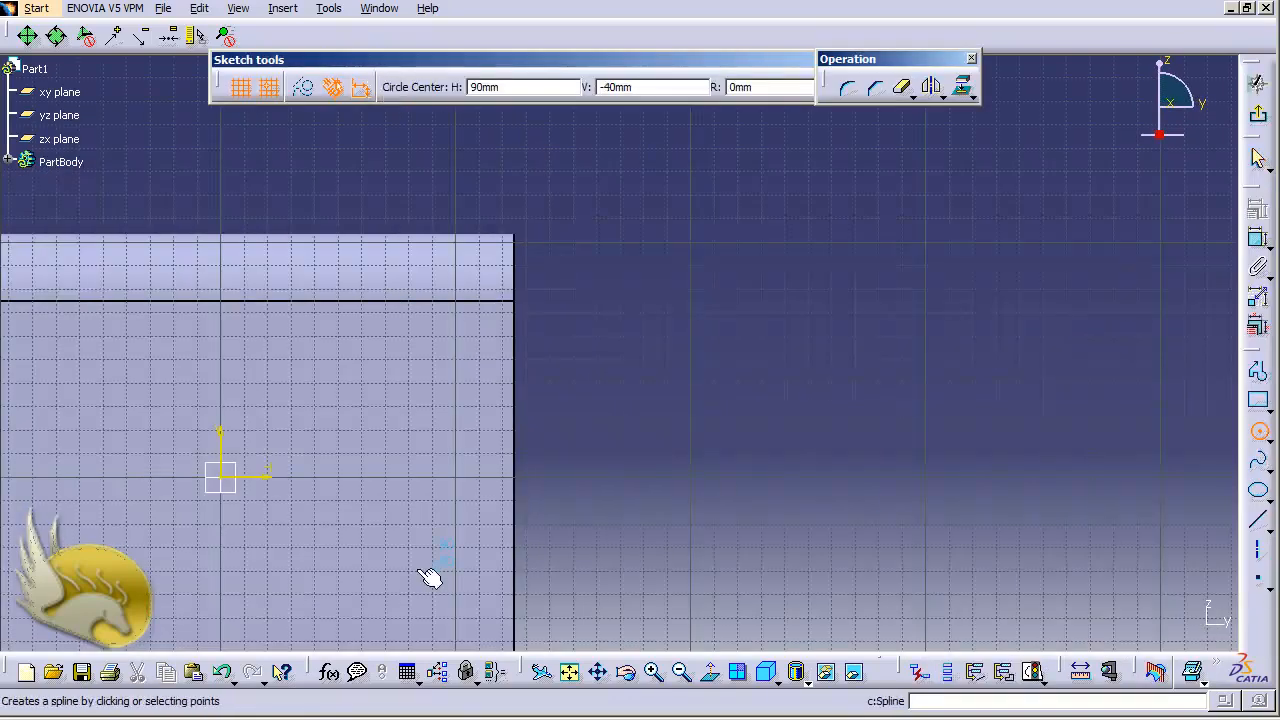
left_click(226, 477)
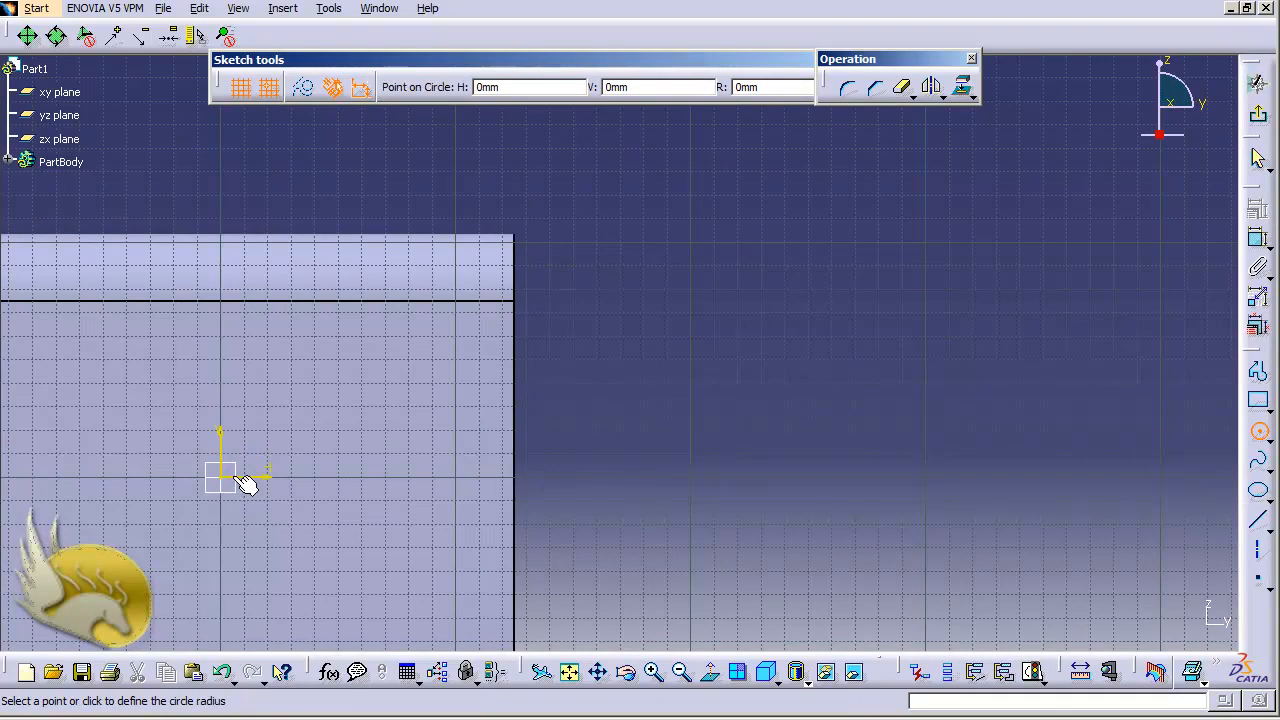
left_click(290, 452)
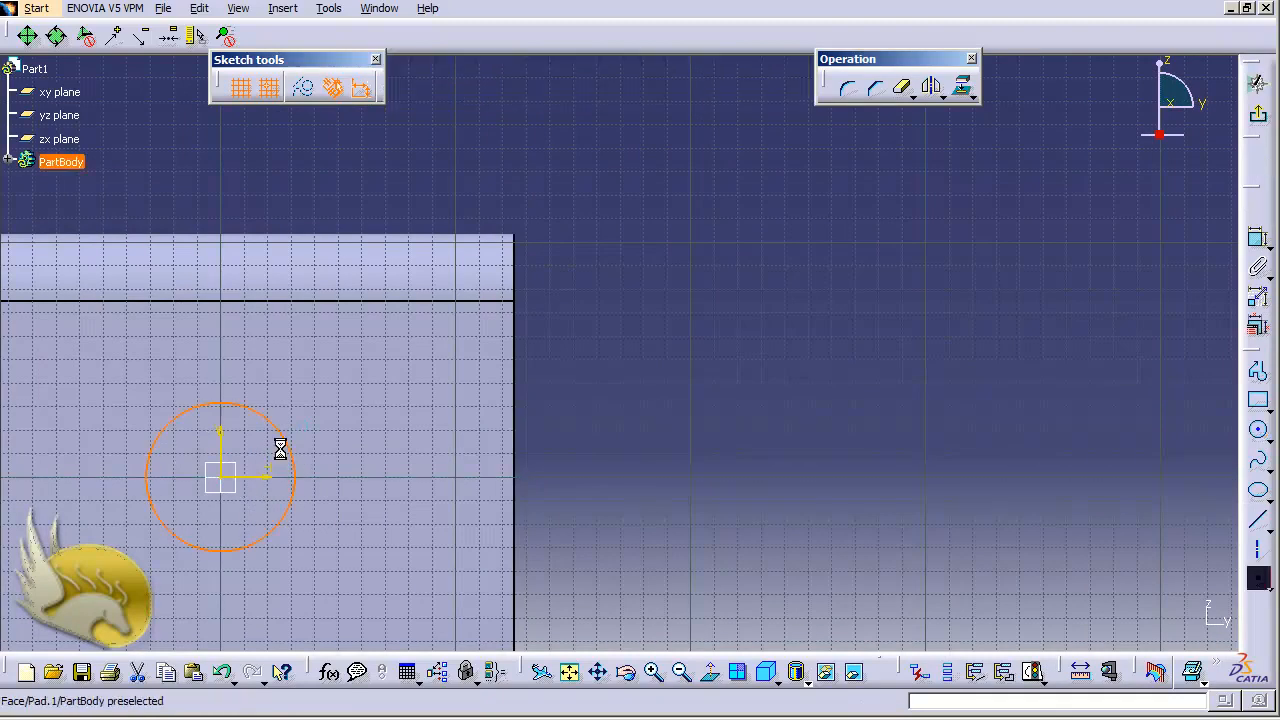
- Exit the sketch and cut the circle through the block as a pocket with the Up to last limit
left_click(1258, 113)
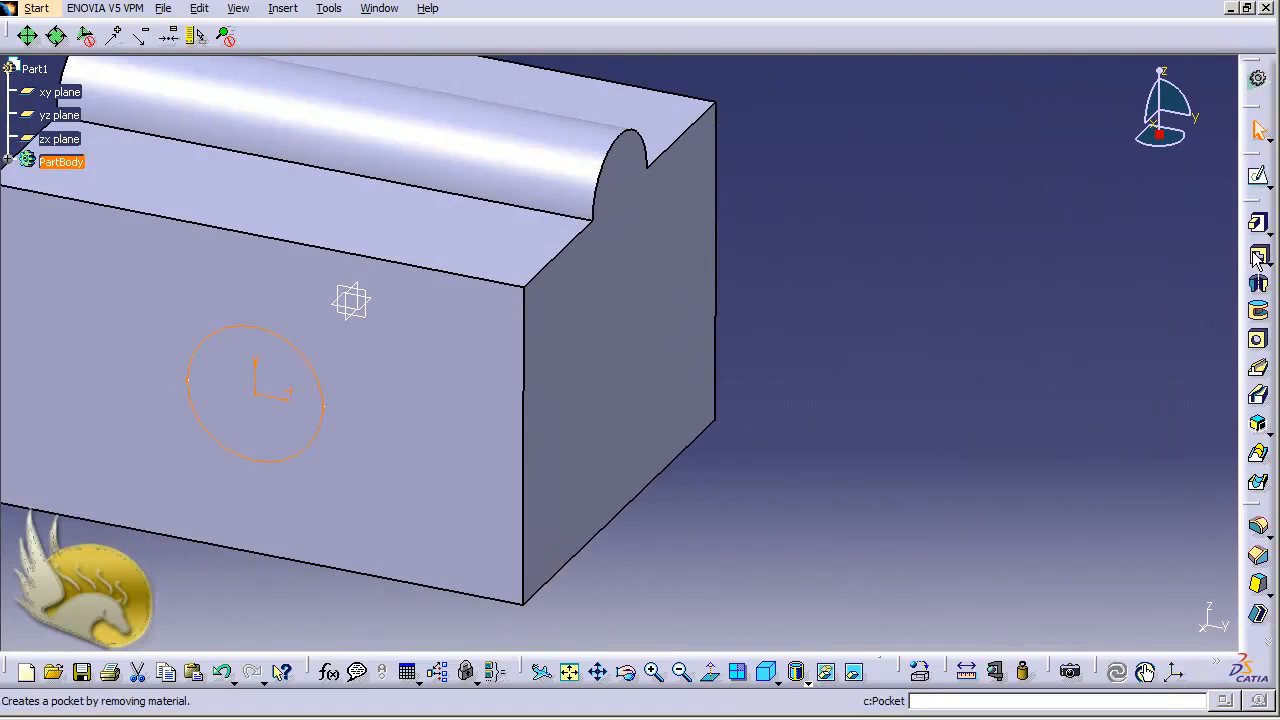
left_click(1258, 257)
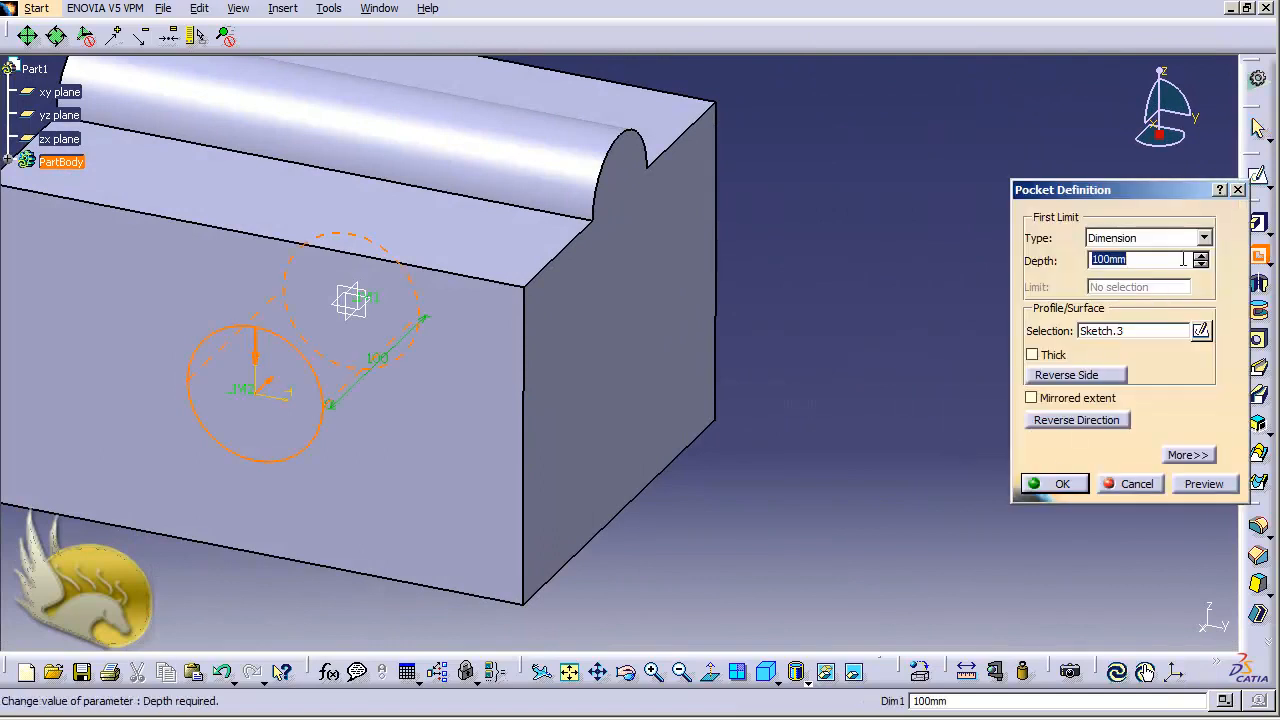
left_click(1200, 238)
left_click(1150, 282)
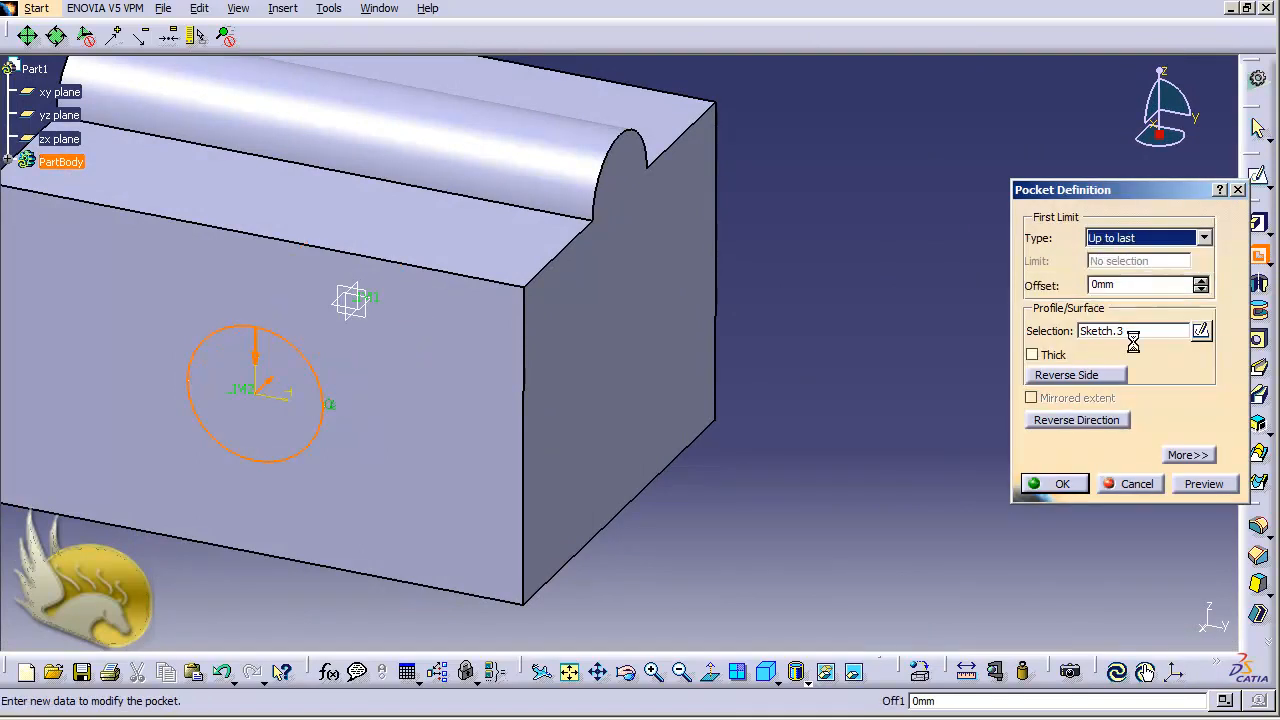
left_click(1063, 484)
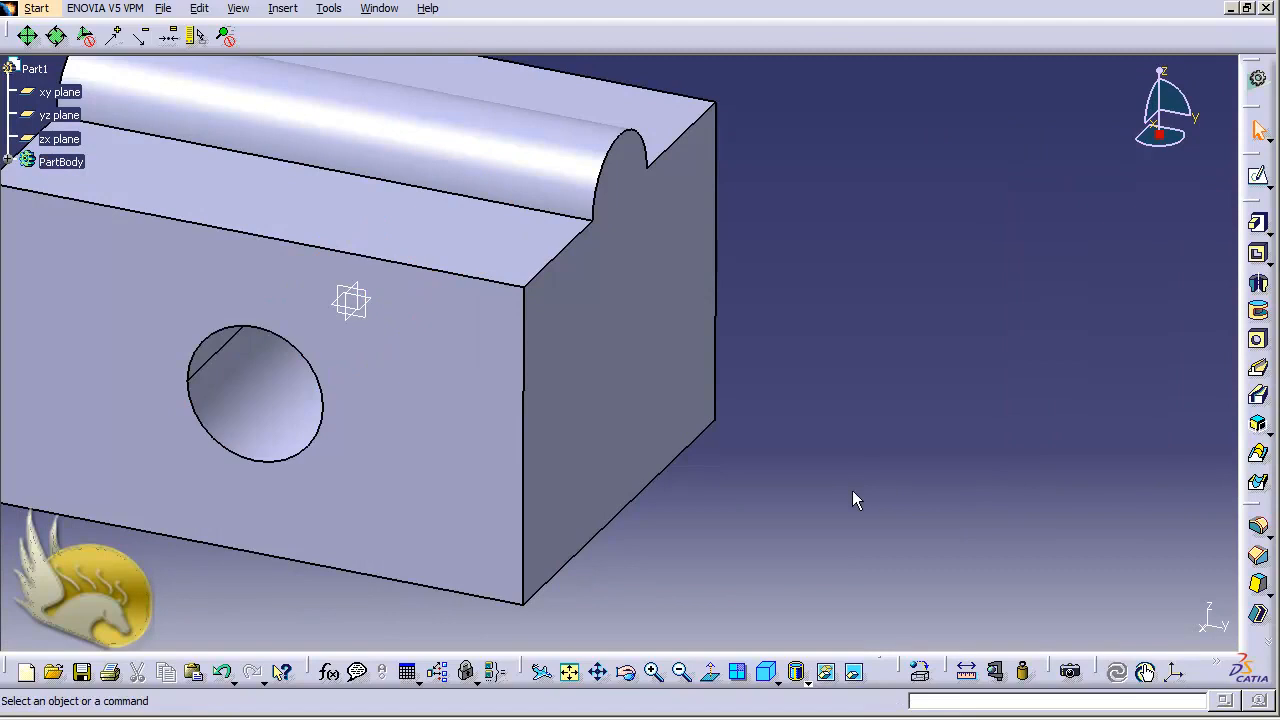
key("ctrl+Page_Down")
key("ctrl+Page_Down")
key("ctrl+Right")
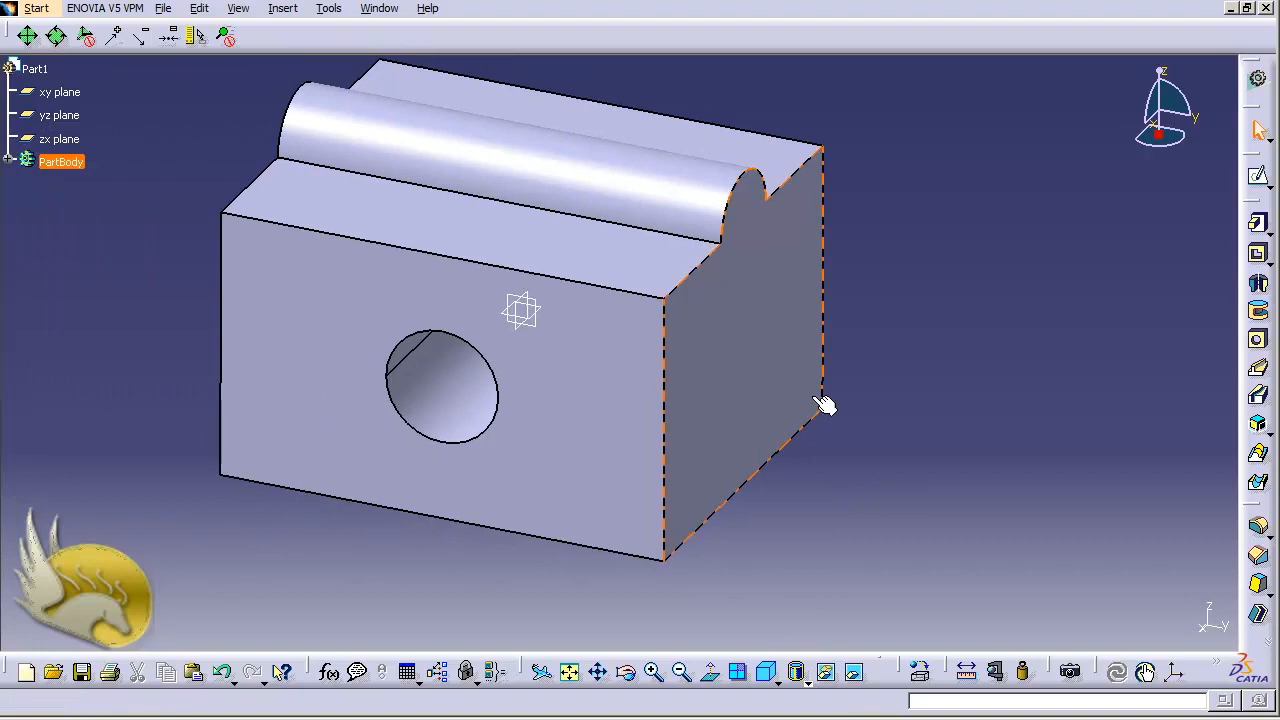
left_click(737, 319)
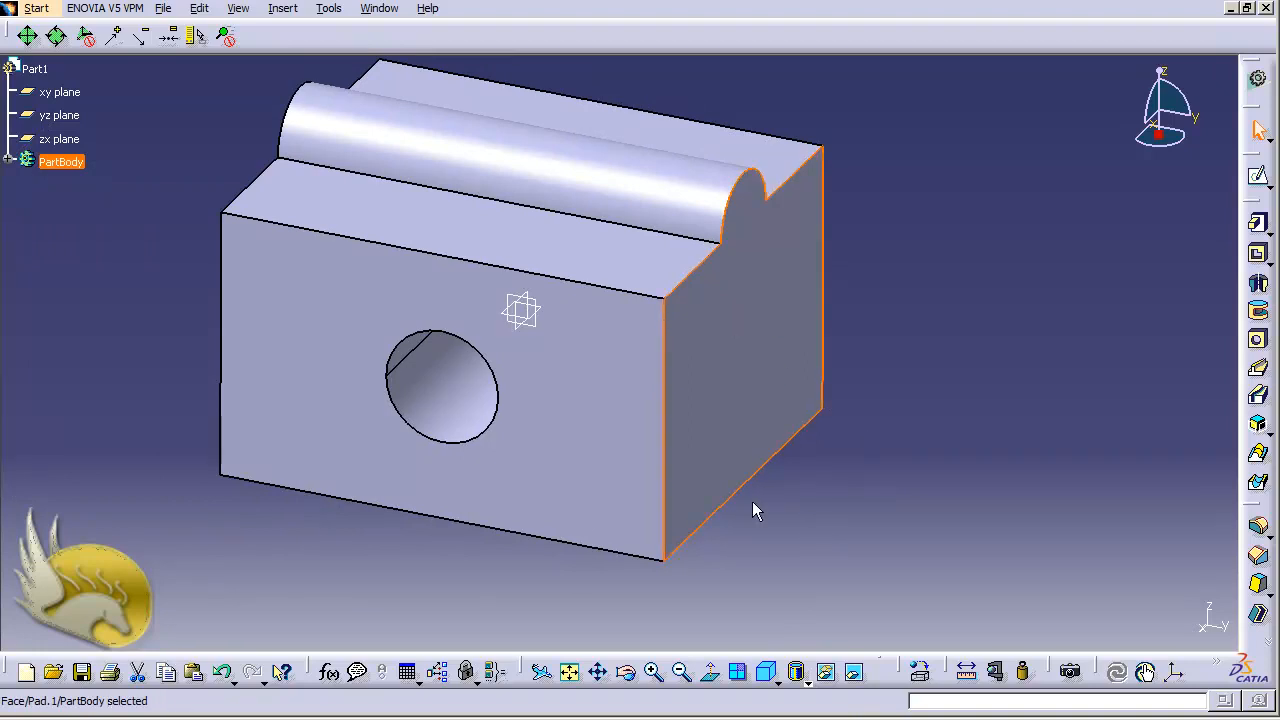
left_click(455, 405)
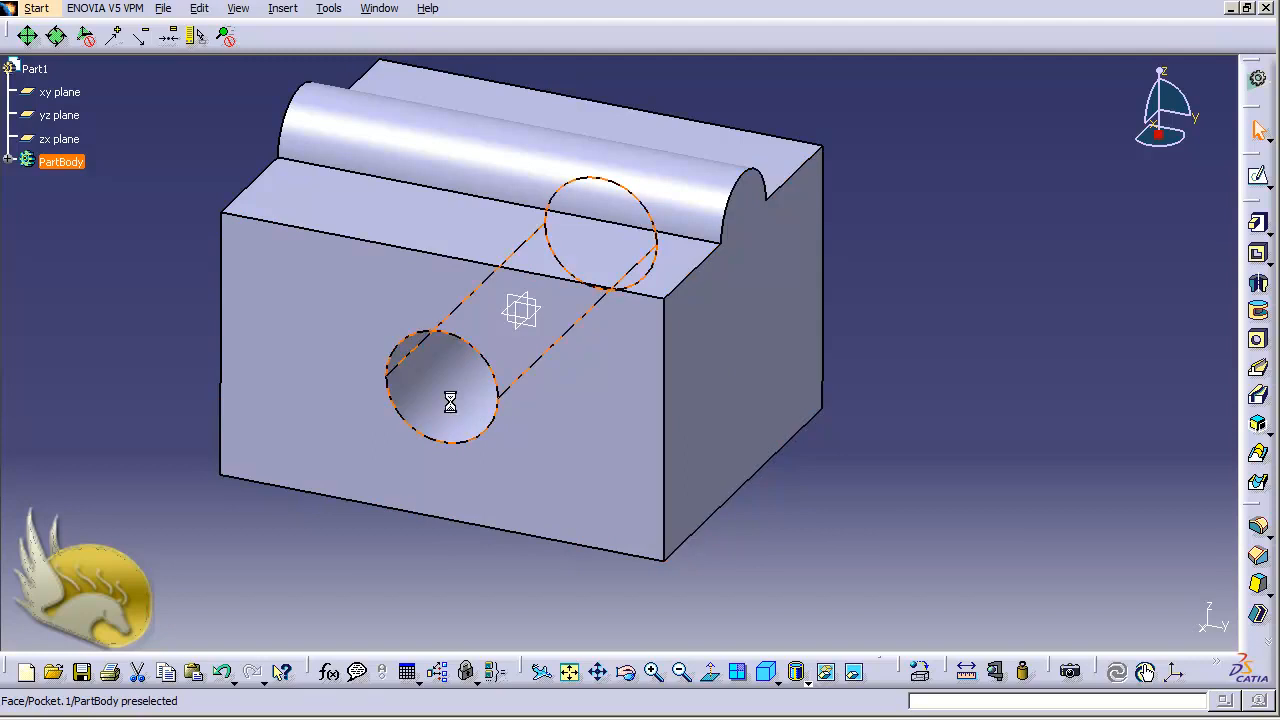
left_click(201, 600)
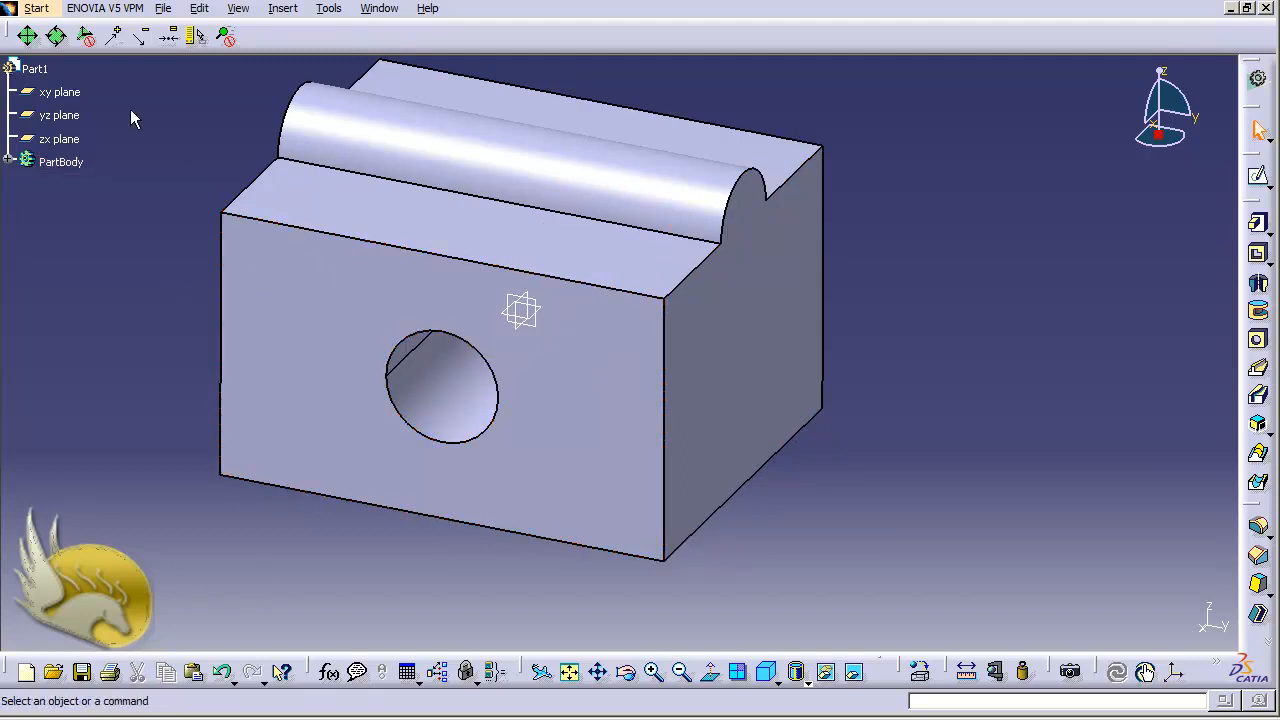
- Switch to the Generative Structural Analysis workbench and create a new Static Analysis case for the part
left_click(36, 8)
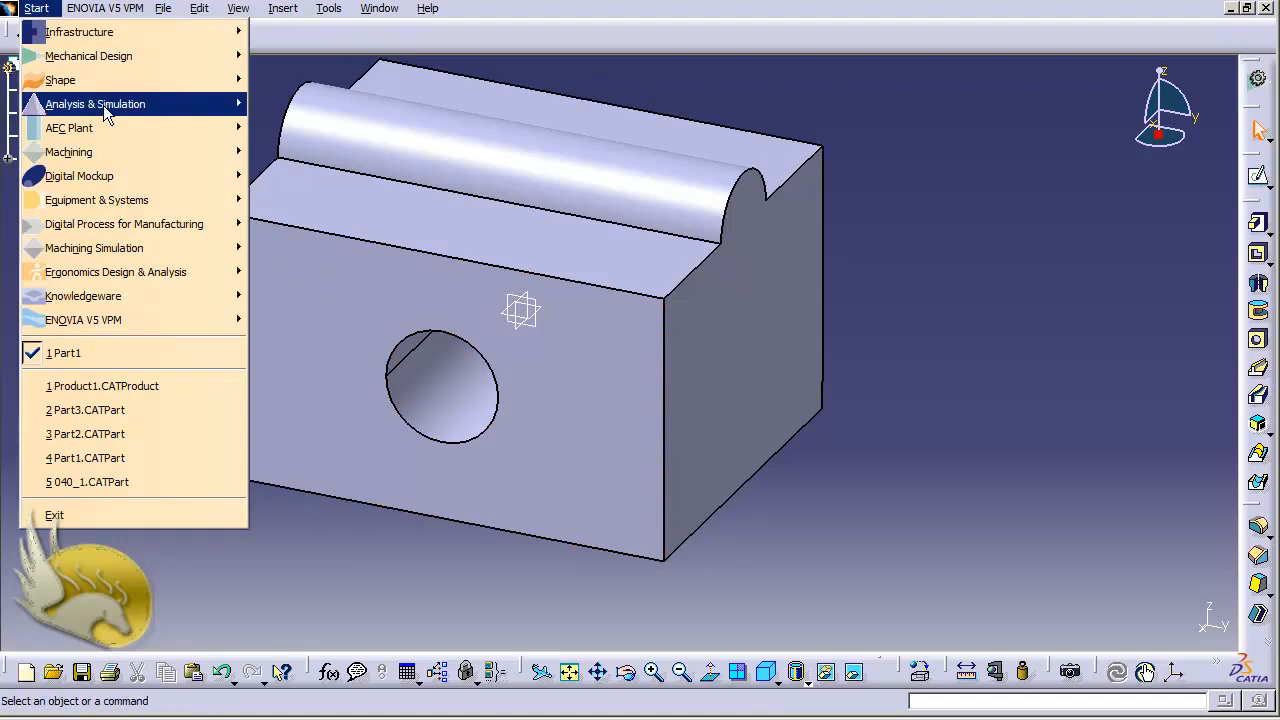
mouse_move(105, 113)
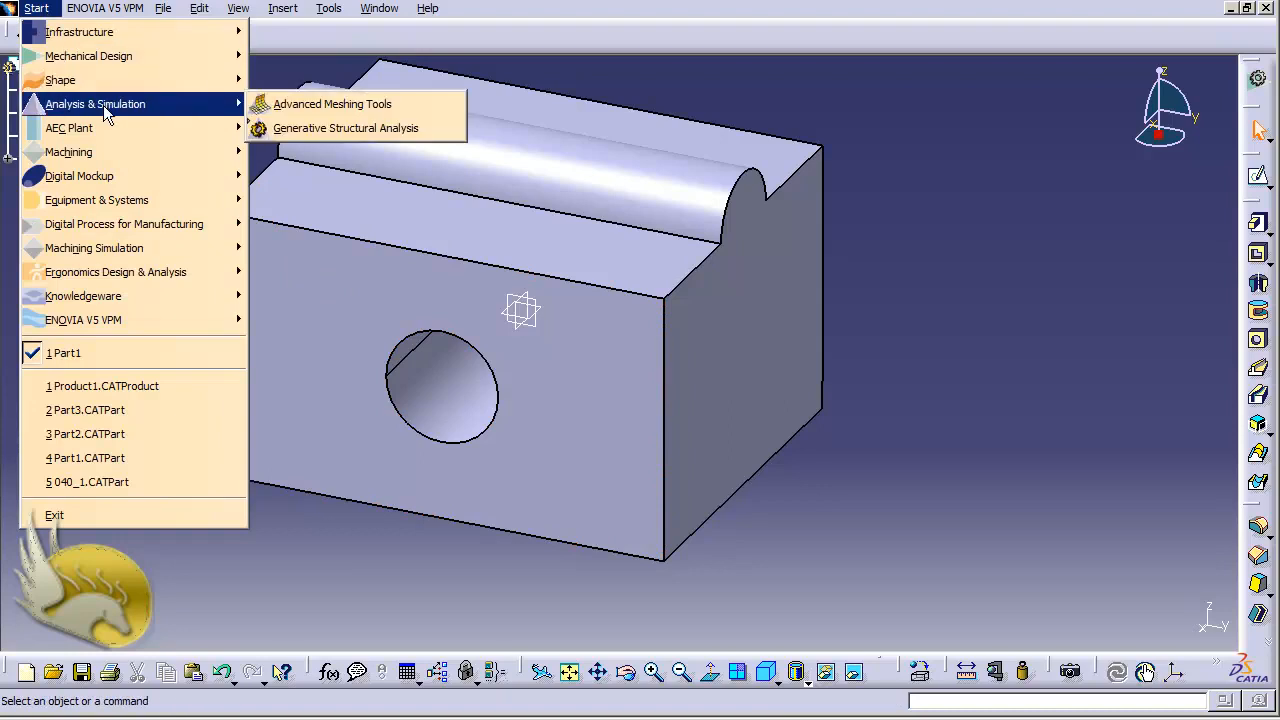
left_click(318, 130)
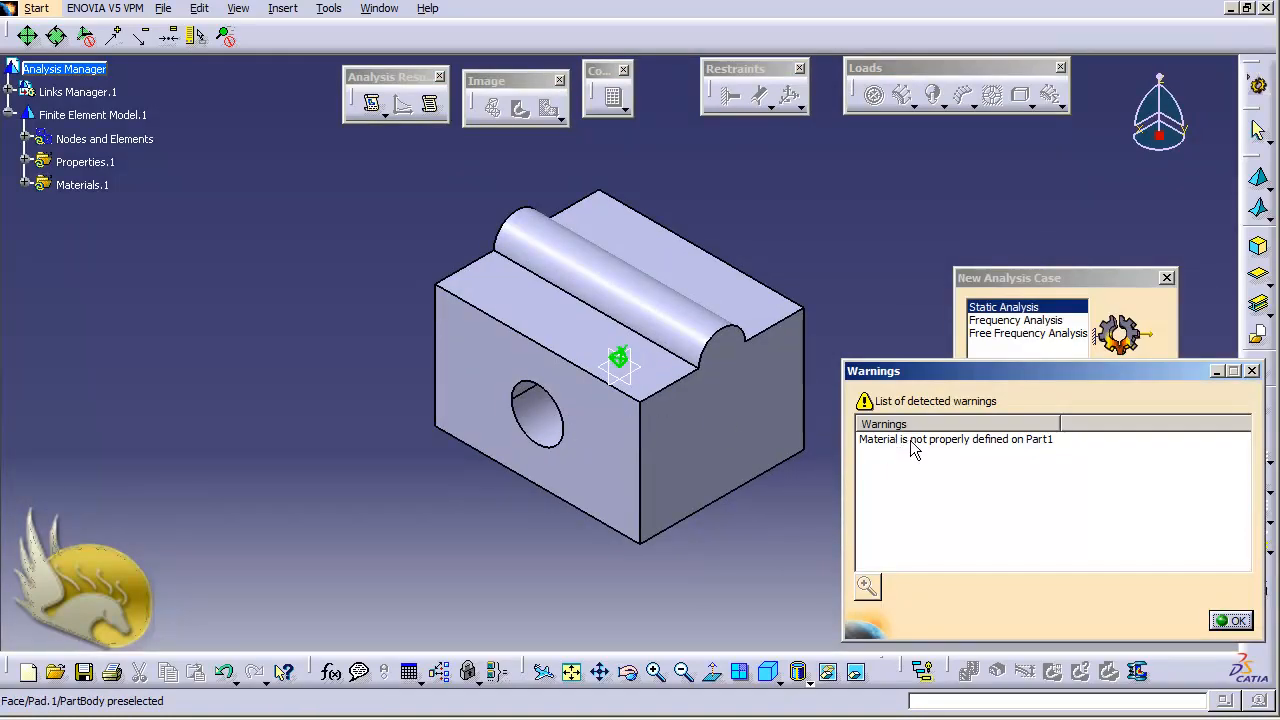
left_click(1228, 621)
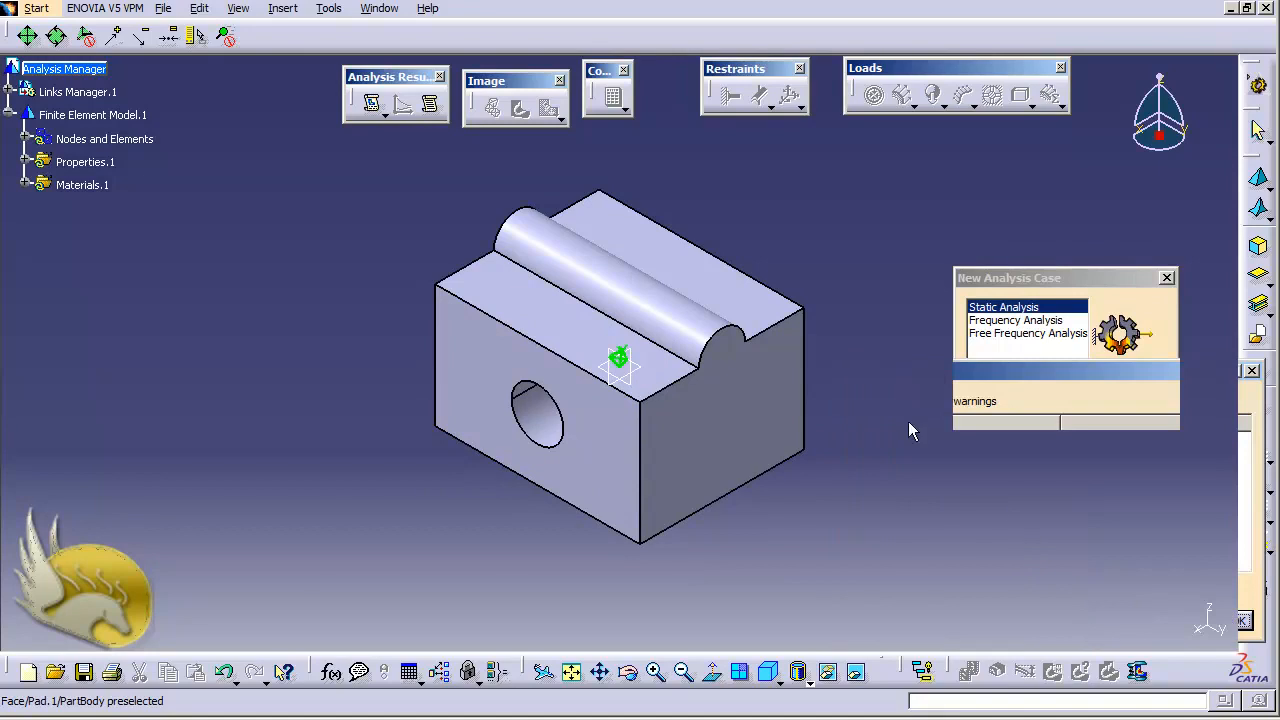
left_click_drag(1031, 280, 936, 230)
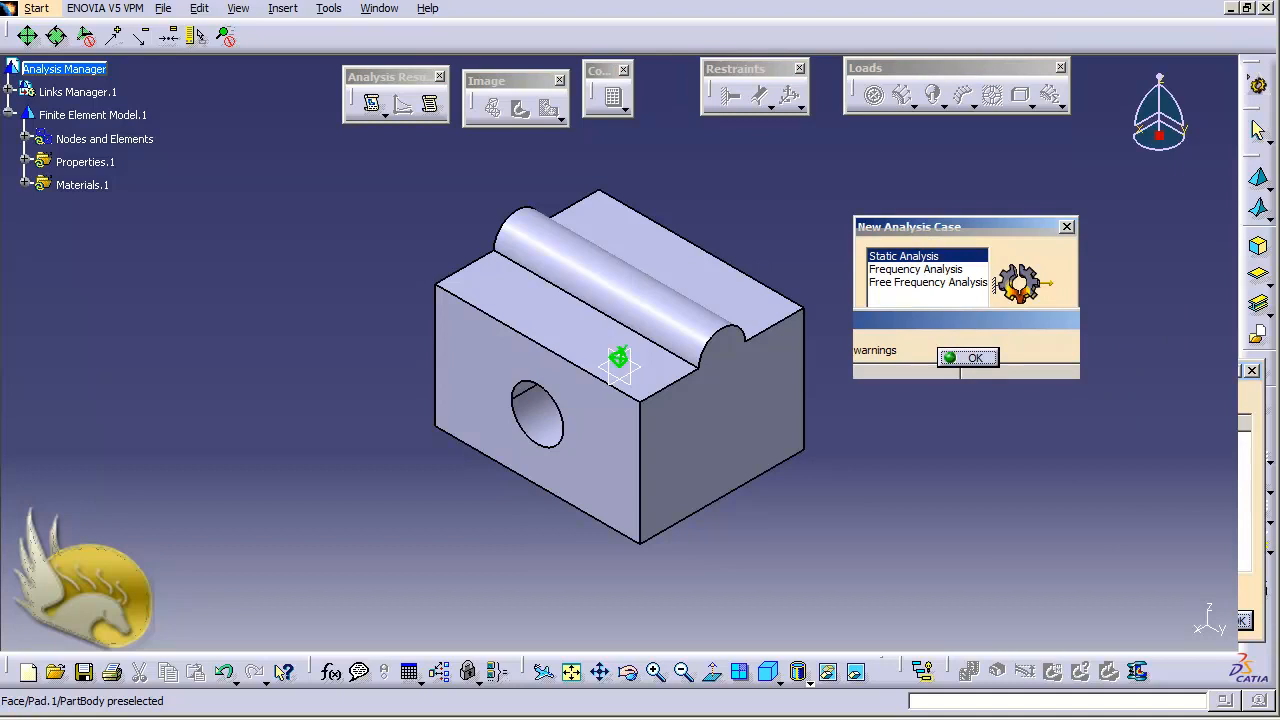
left_click(978, 236)
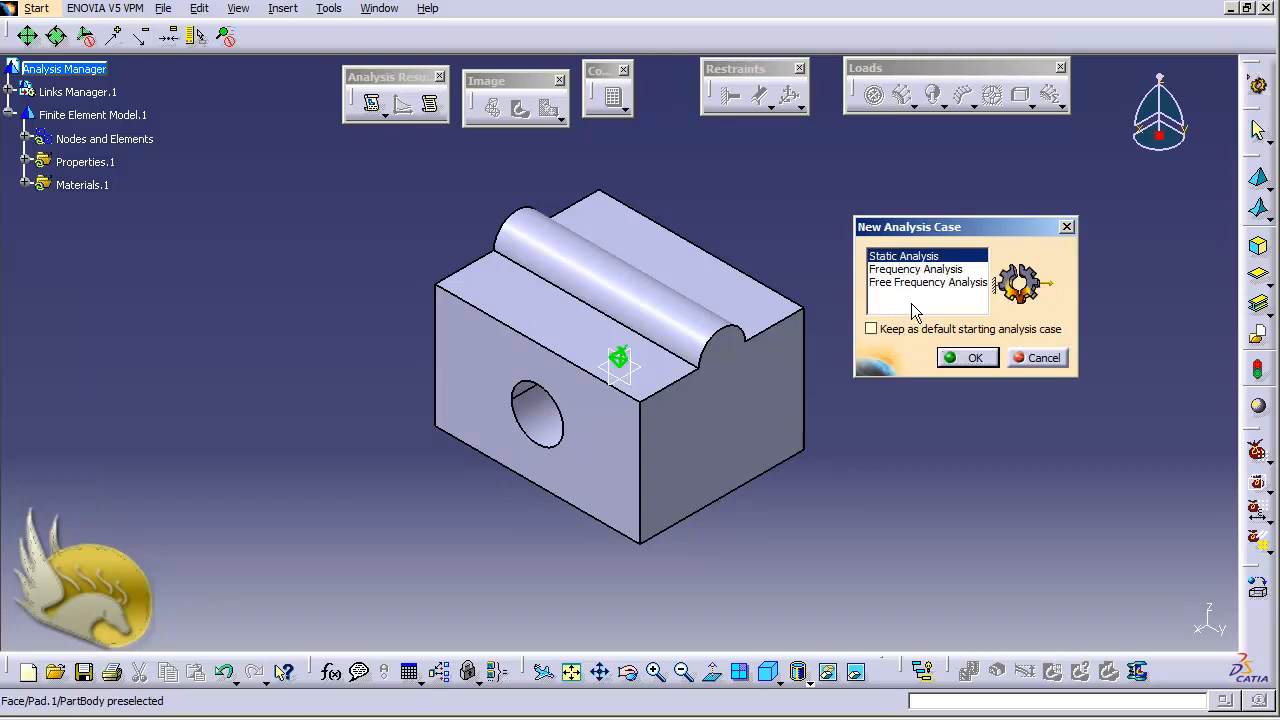
left_click(968, 362)
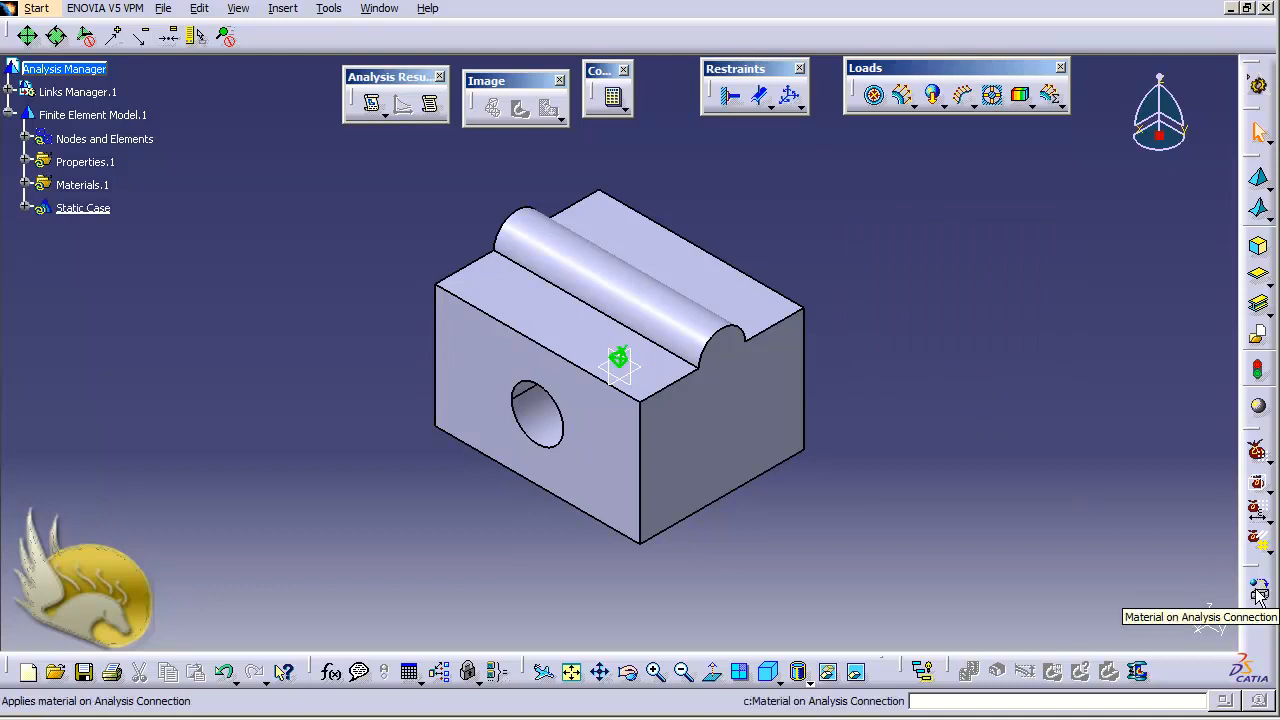
right_click(629, 48)
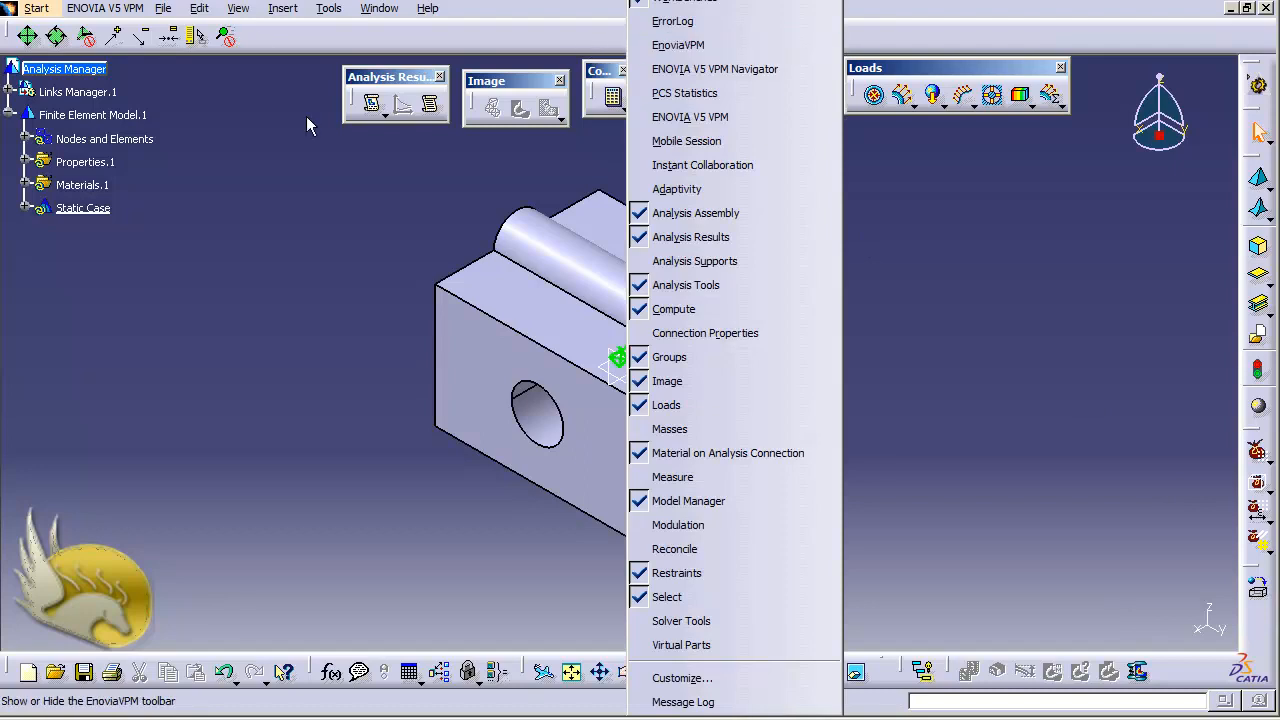
left_click(234, 12)
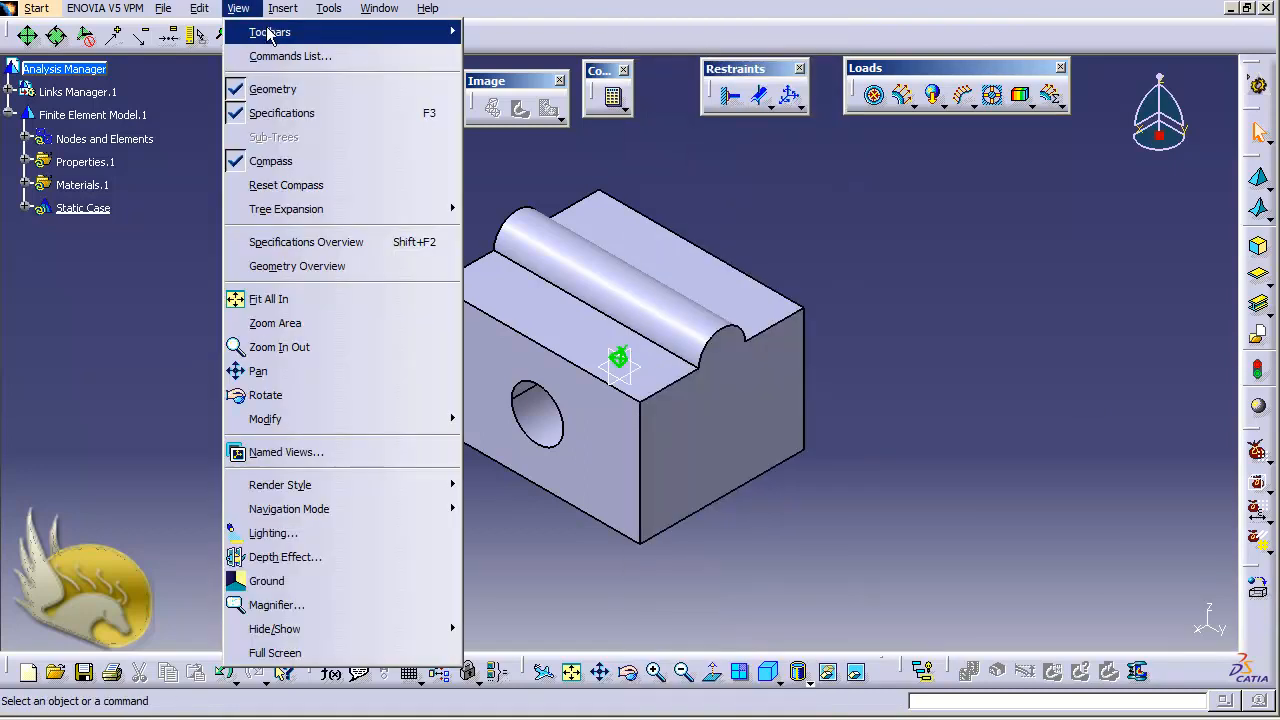
mouse_move(266, 34)
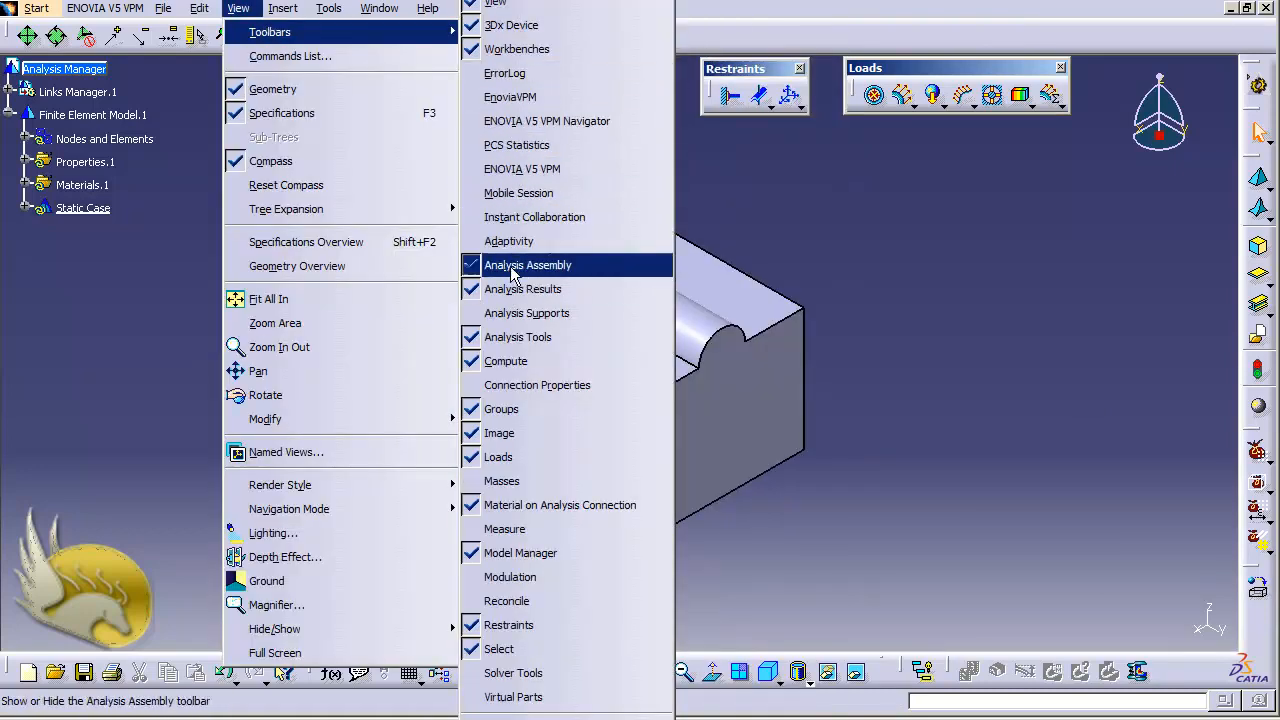
left_click(969, 236)
- Apply the metal material Iron from the default material catalog to the block
left_click(1257, 590)
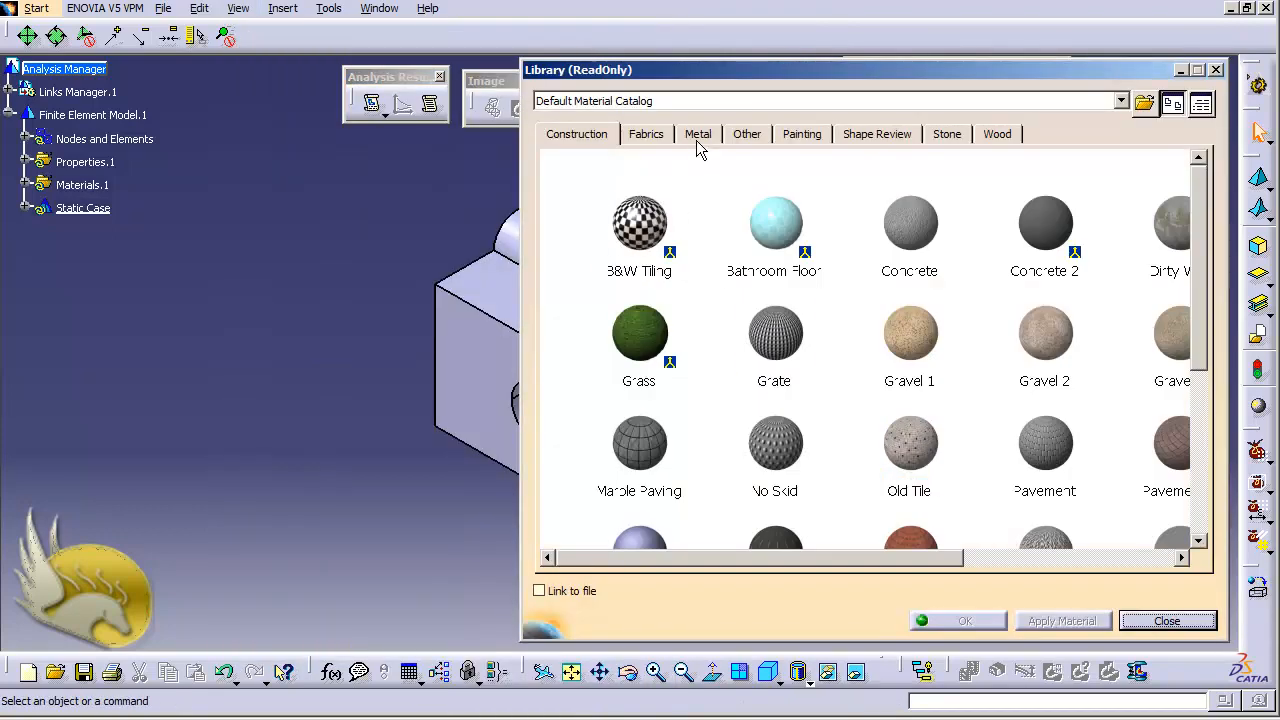
left_click(698, 136)
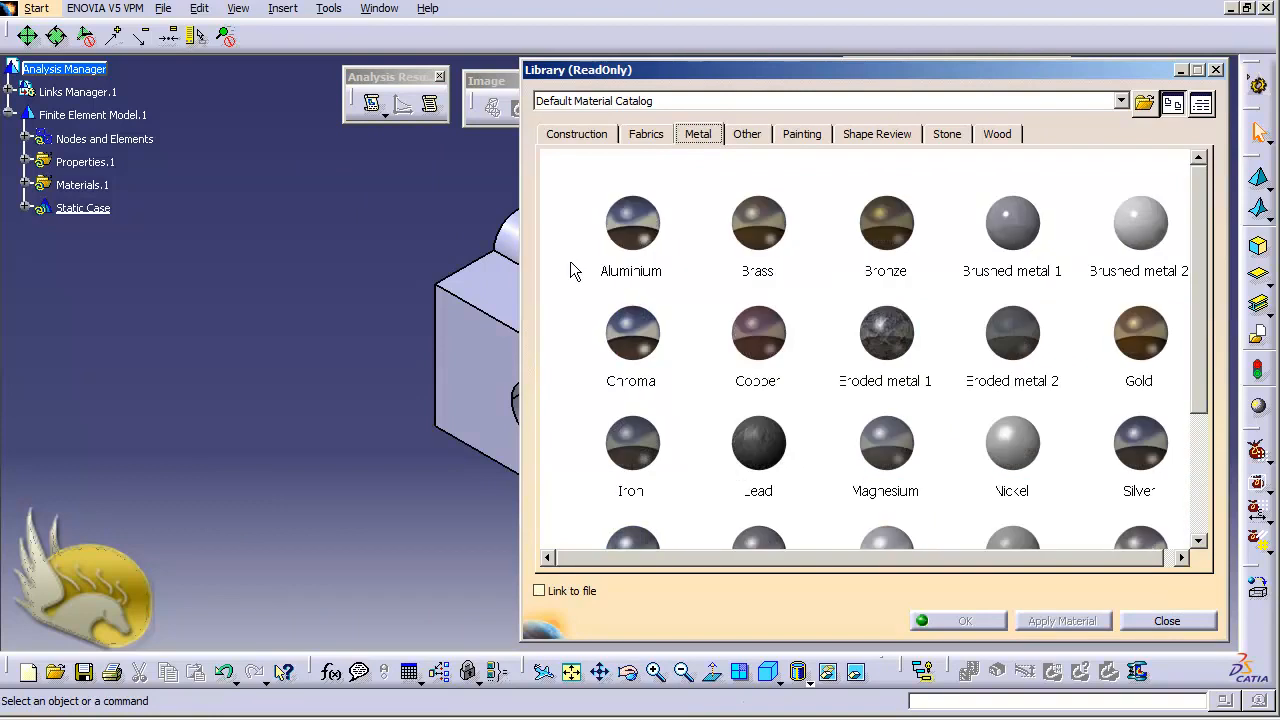
scroll(582, 355, "down", 1)
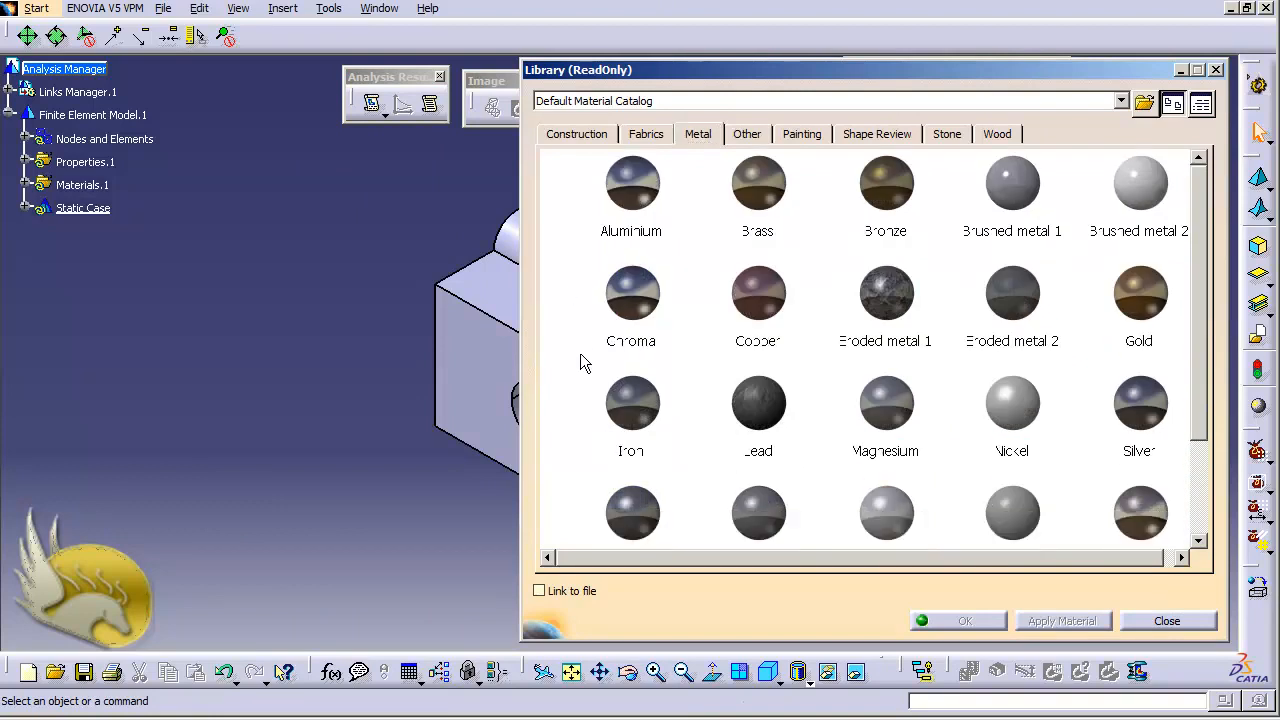
left_click(622, 405)
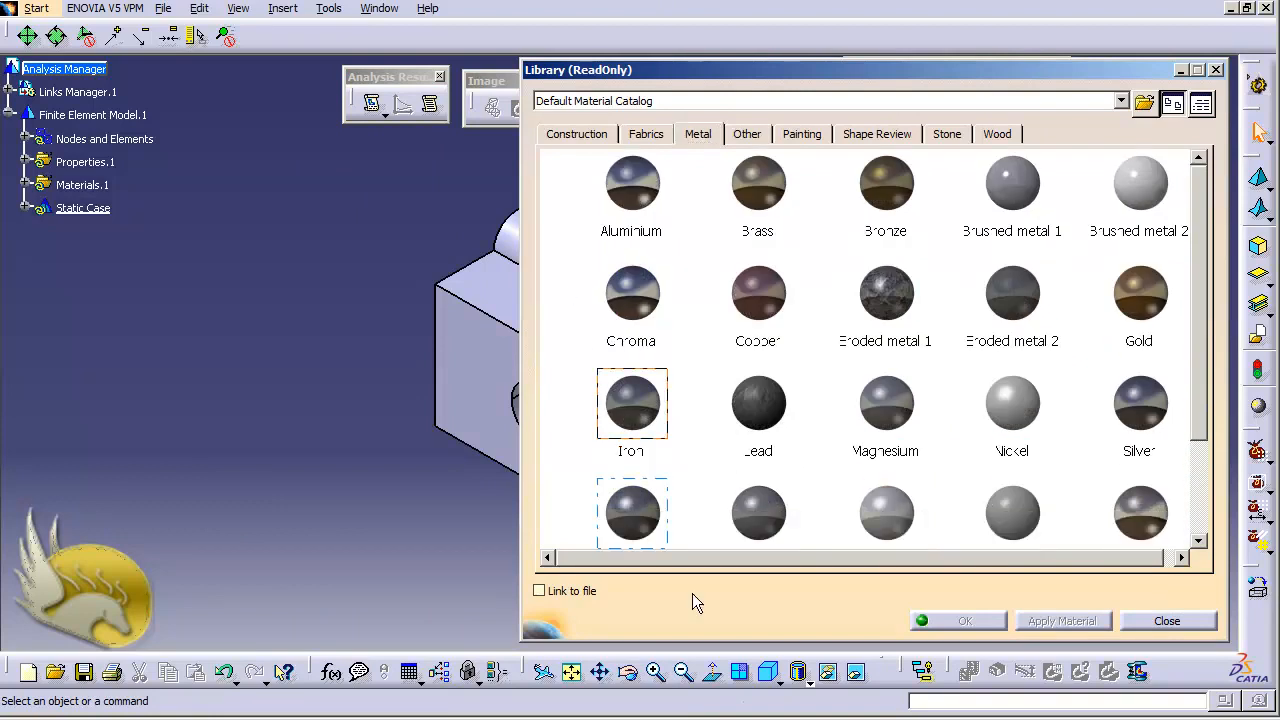
left_click(492, 372)
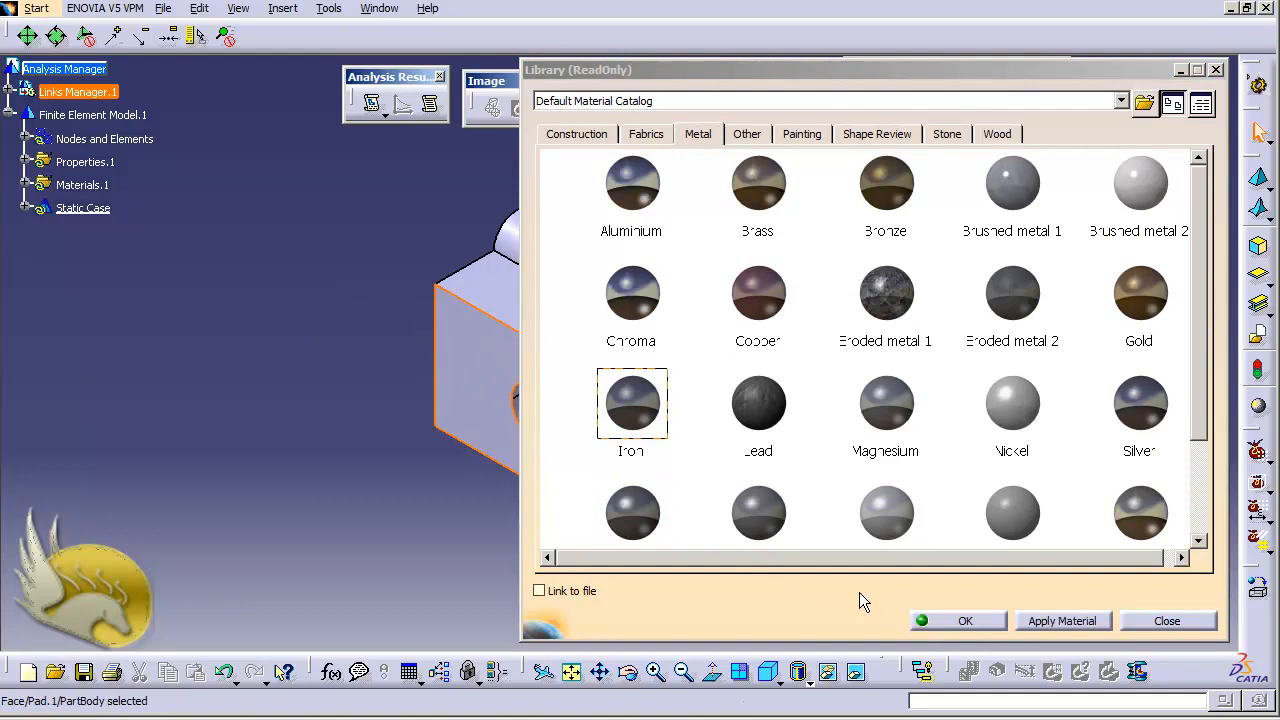
left_click(920, 621)
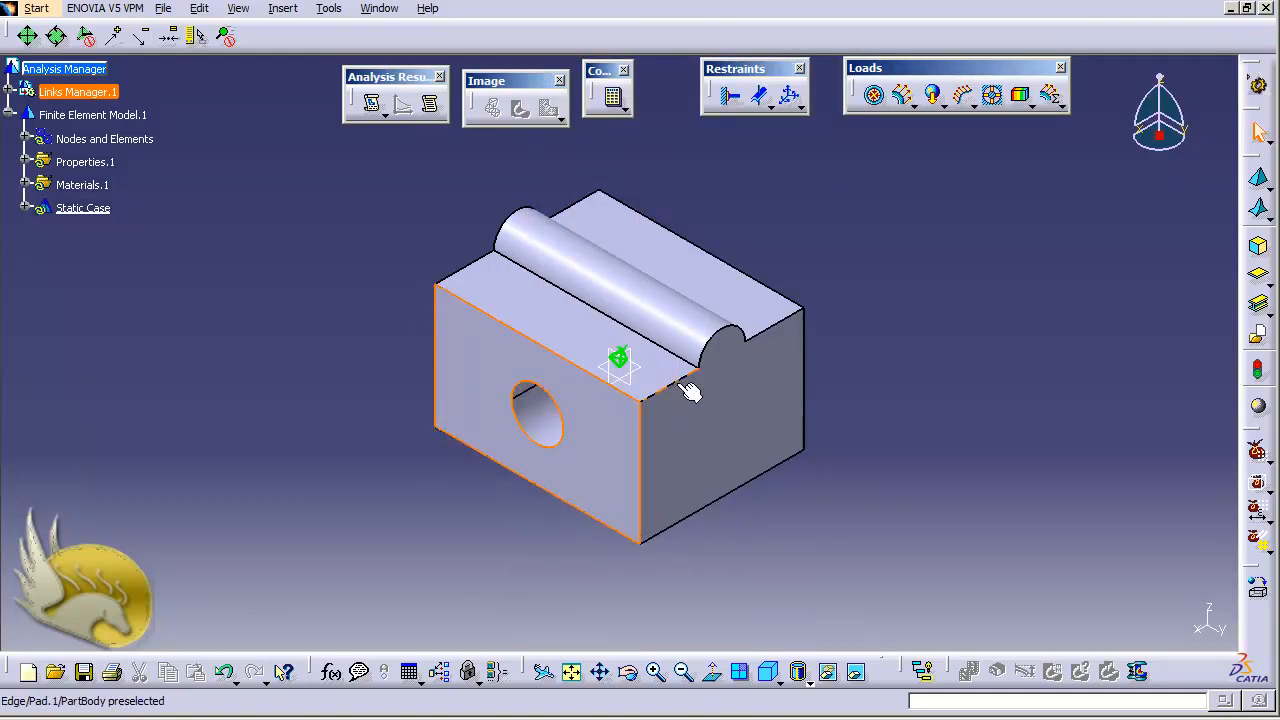
left_click(778, 433)
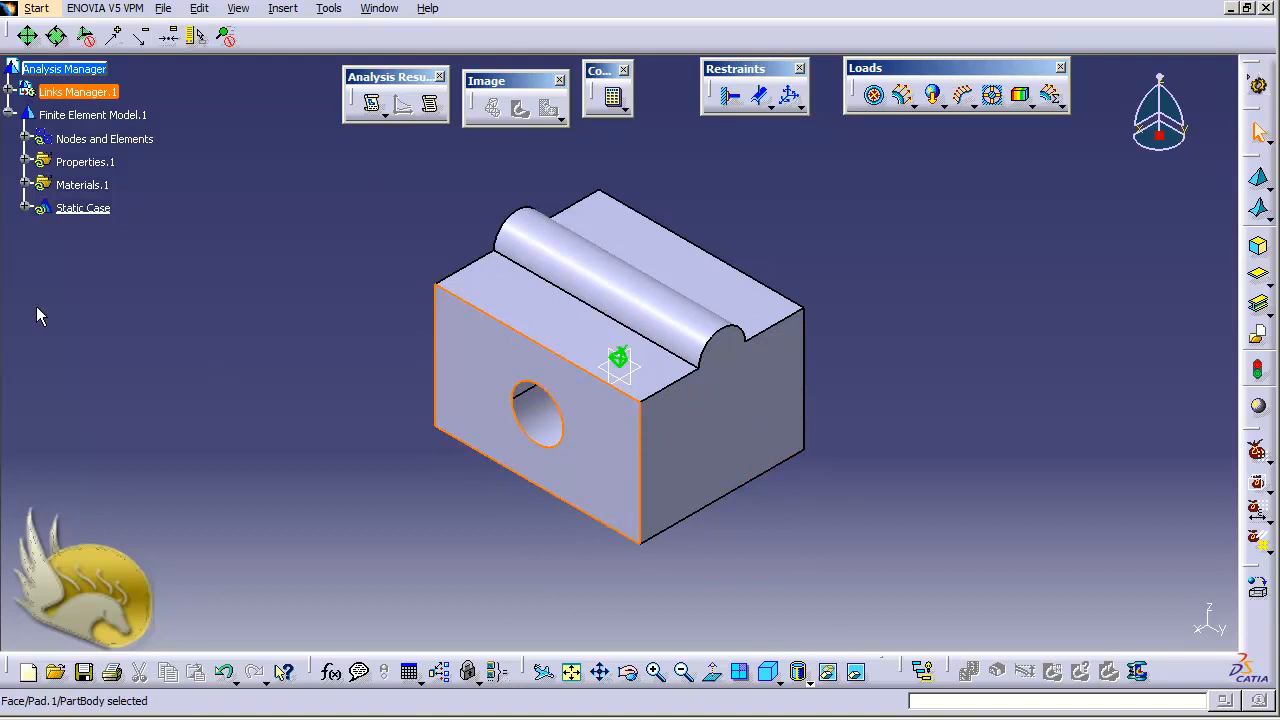
- Check which material is assigned in the finite element model's isotropic material definition, and close it without changes
left_click(25, 185)
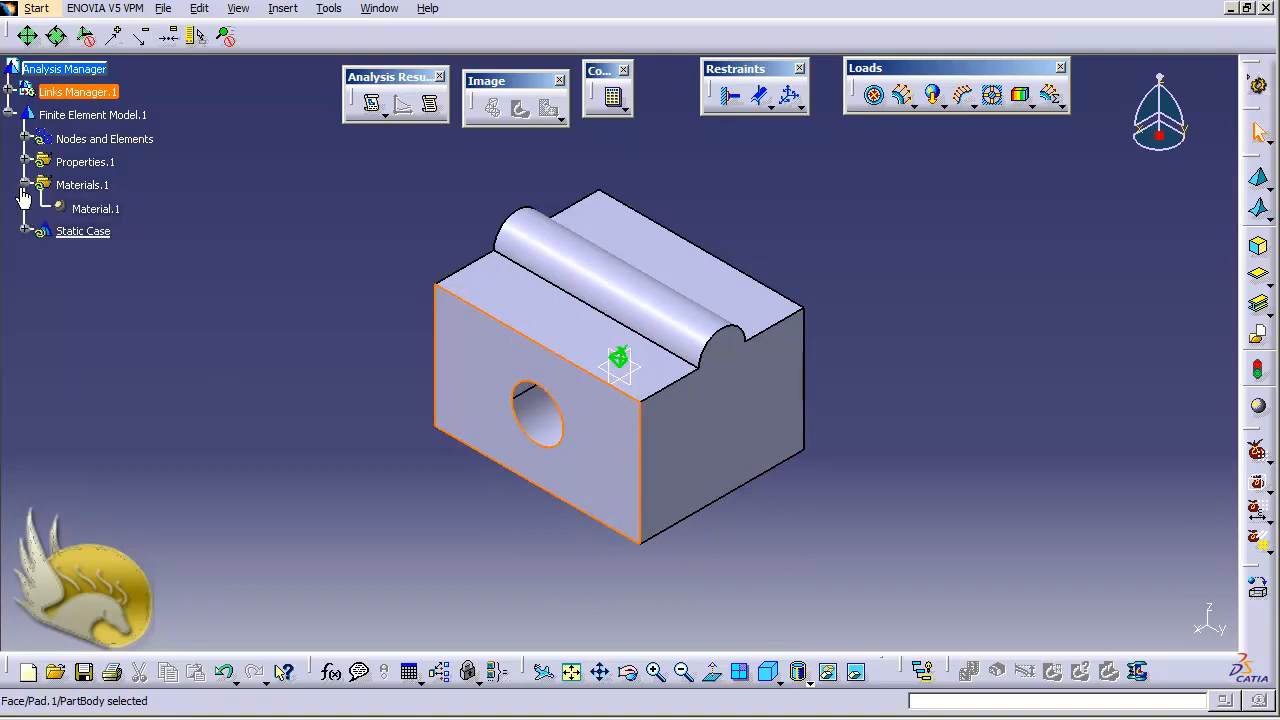
double_click(60, 208)
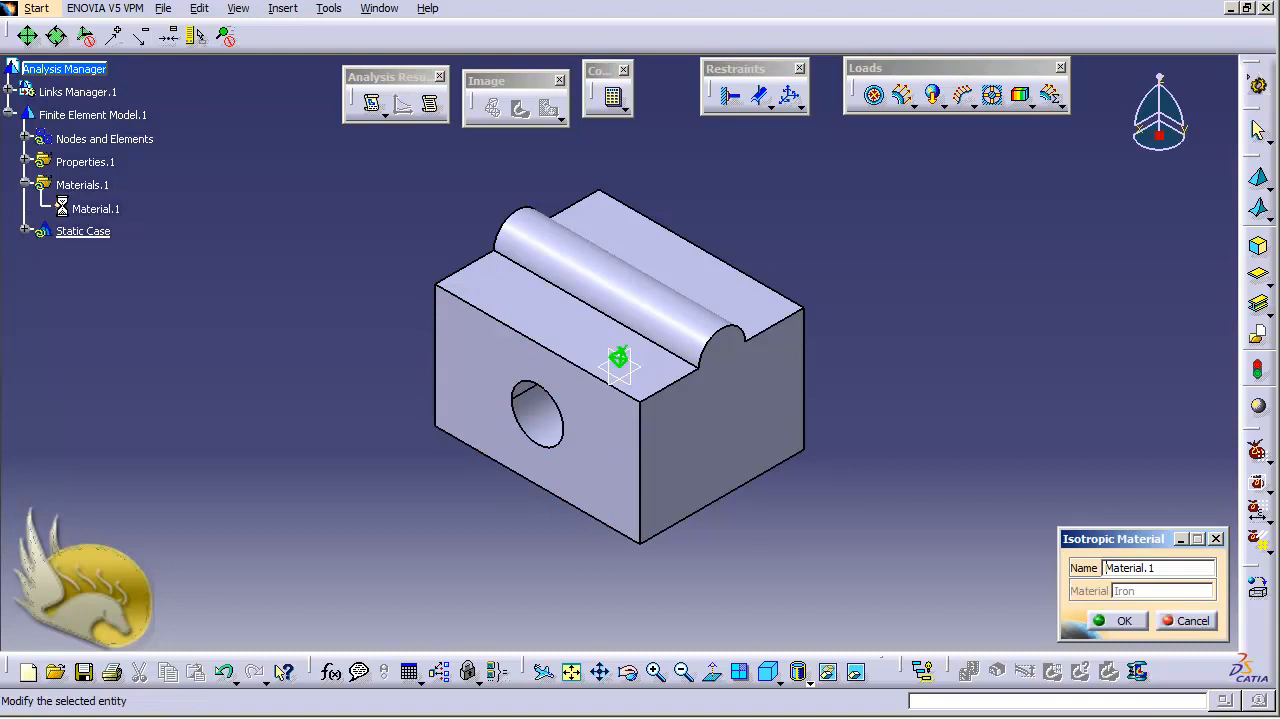
left_click(1186, 621)
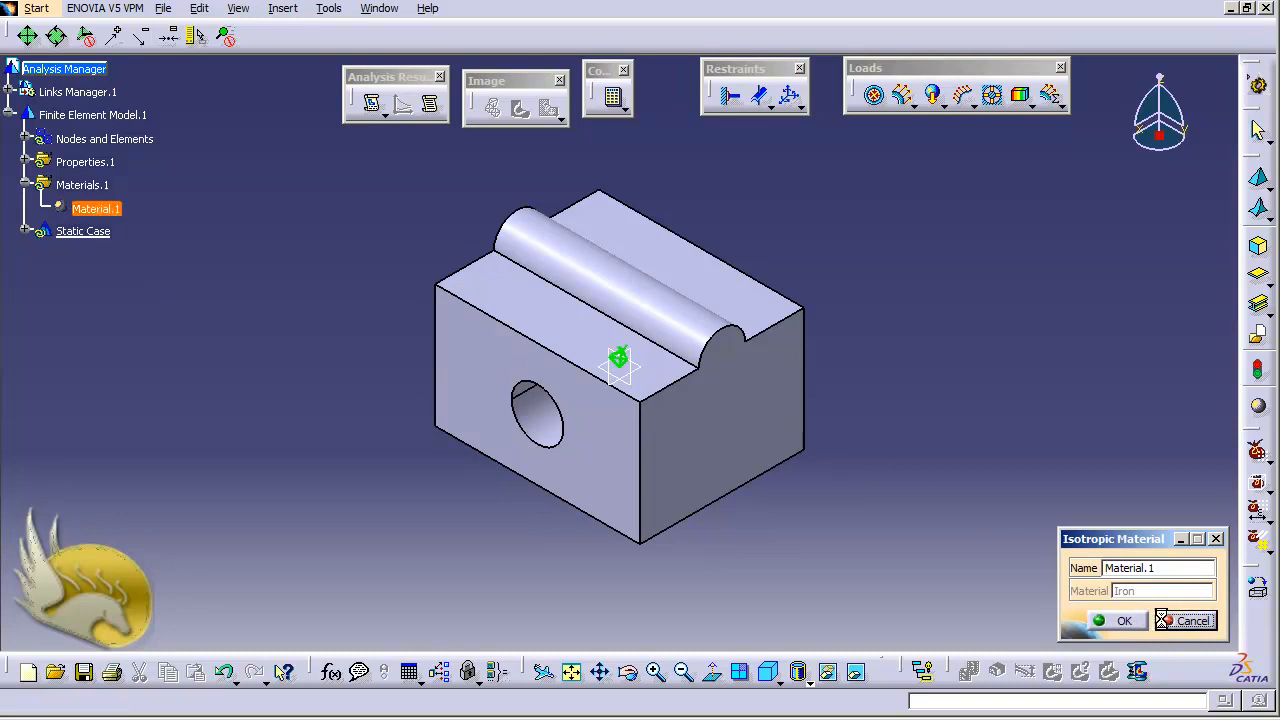
left_click(371, 238)
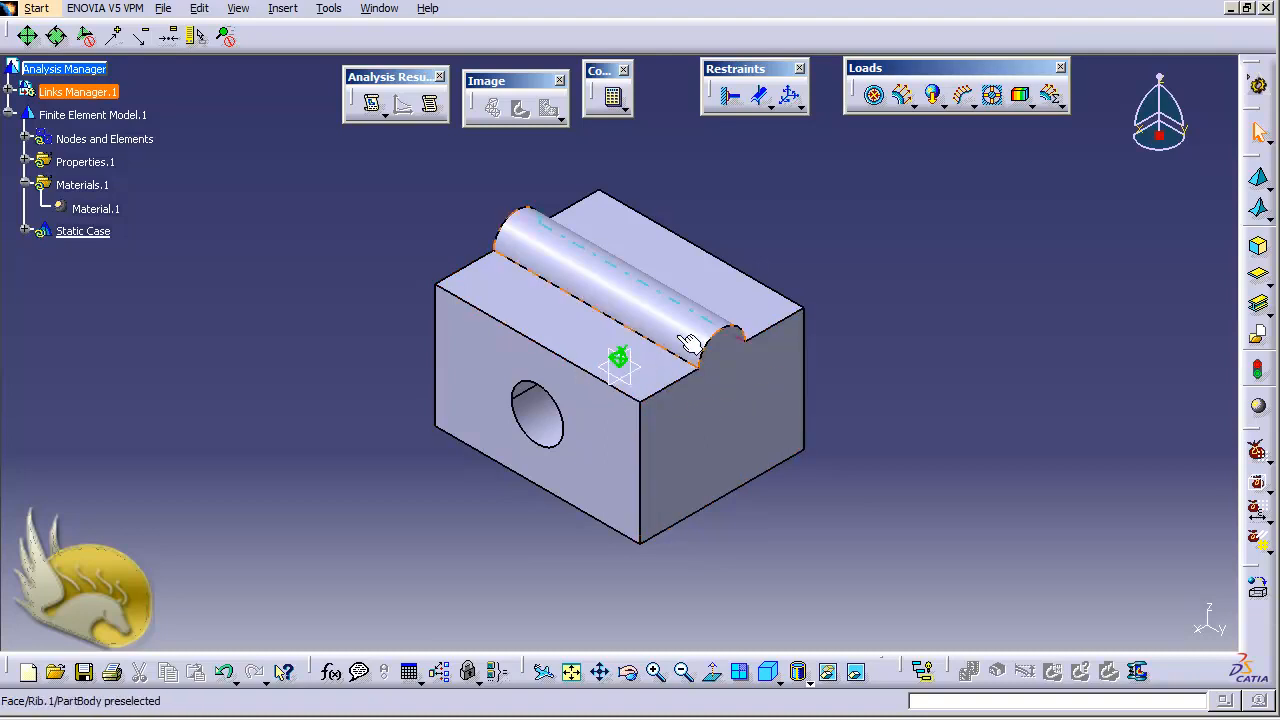
- Expand the linked part down to its body and inspect the feature and rendering properties of the Iron material without changing them
left_click(9, 92)
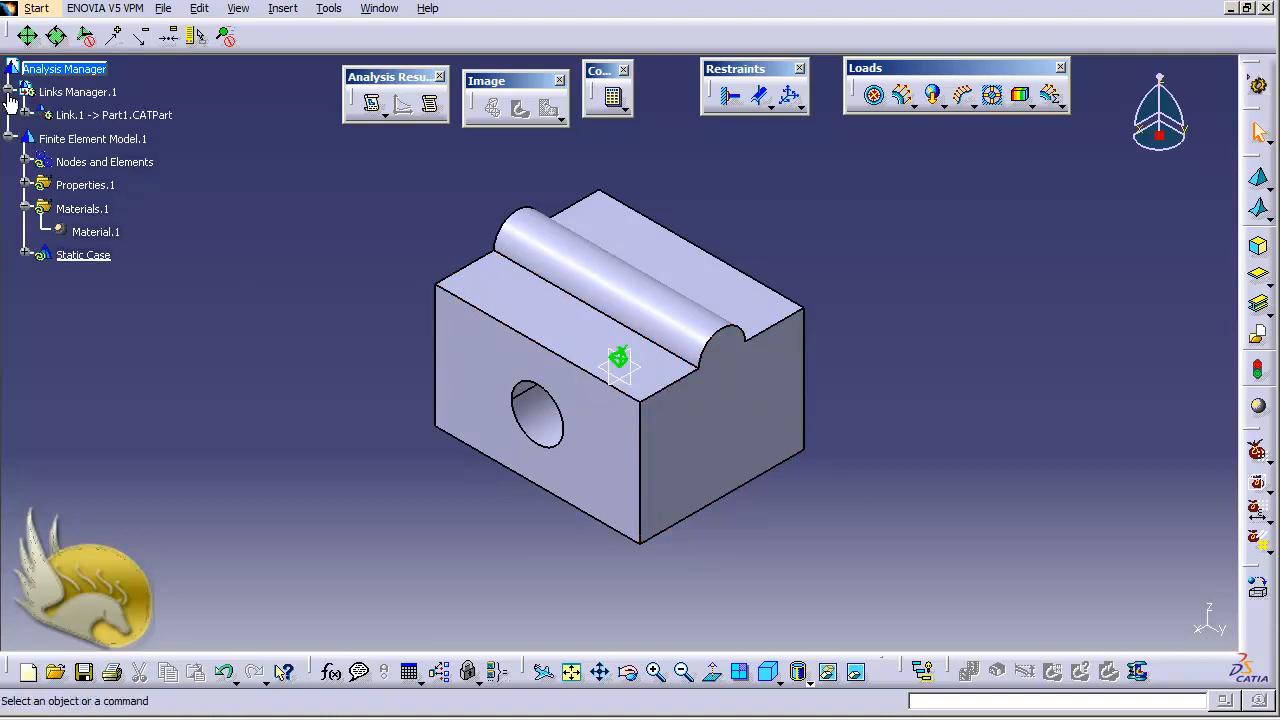
left_click(25, 115)
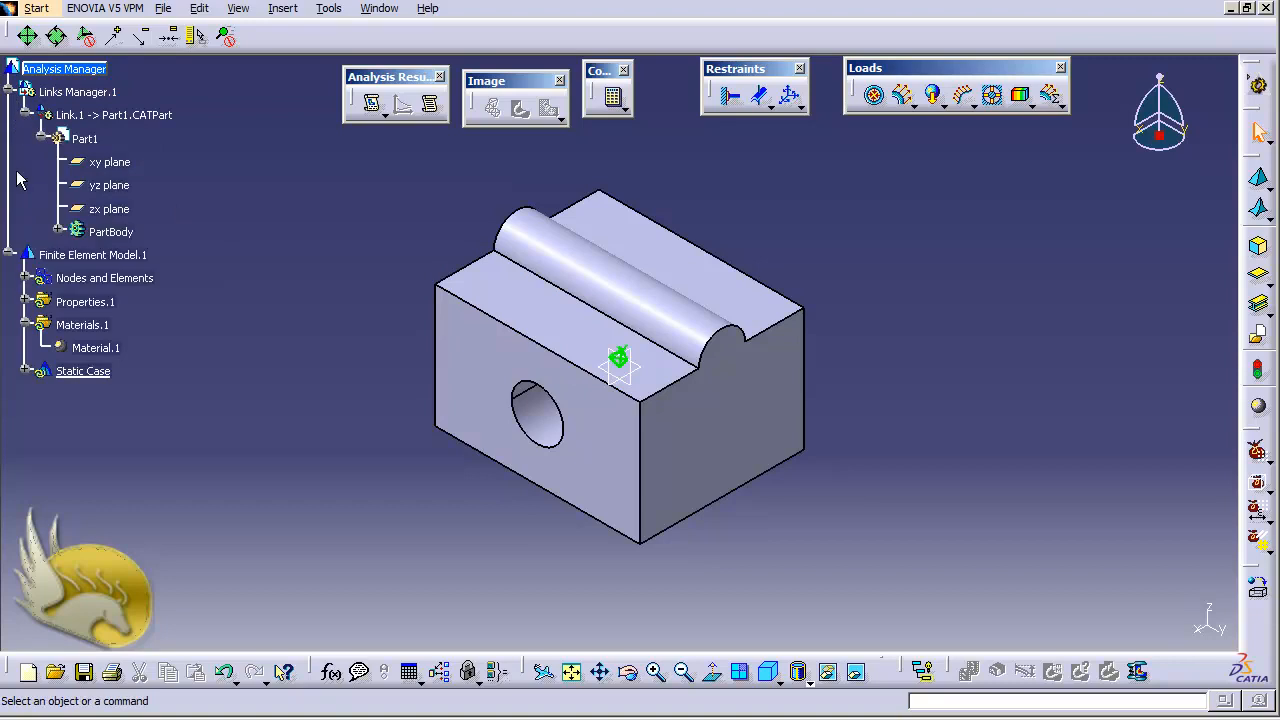
left_click(57, 232)
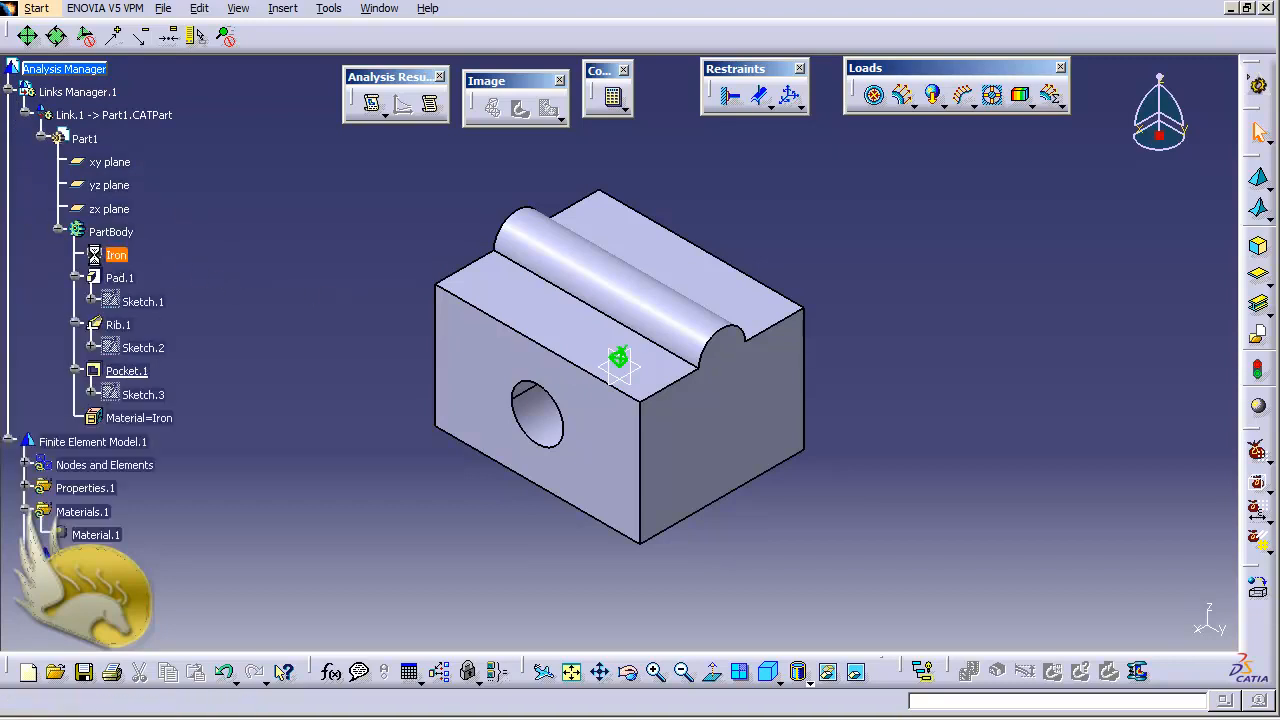
double_click(113, 258)
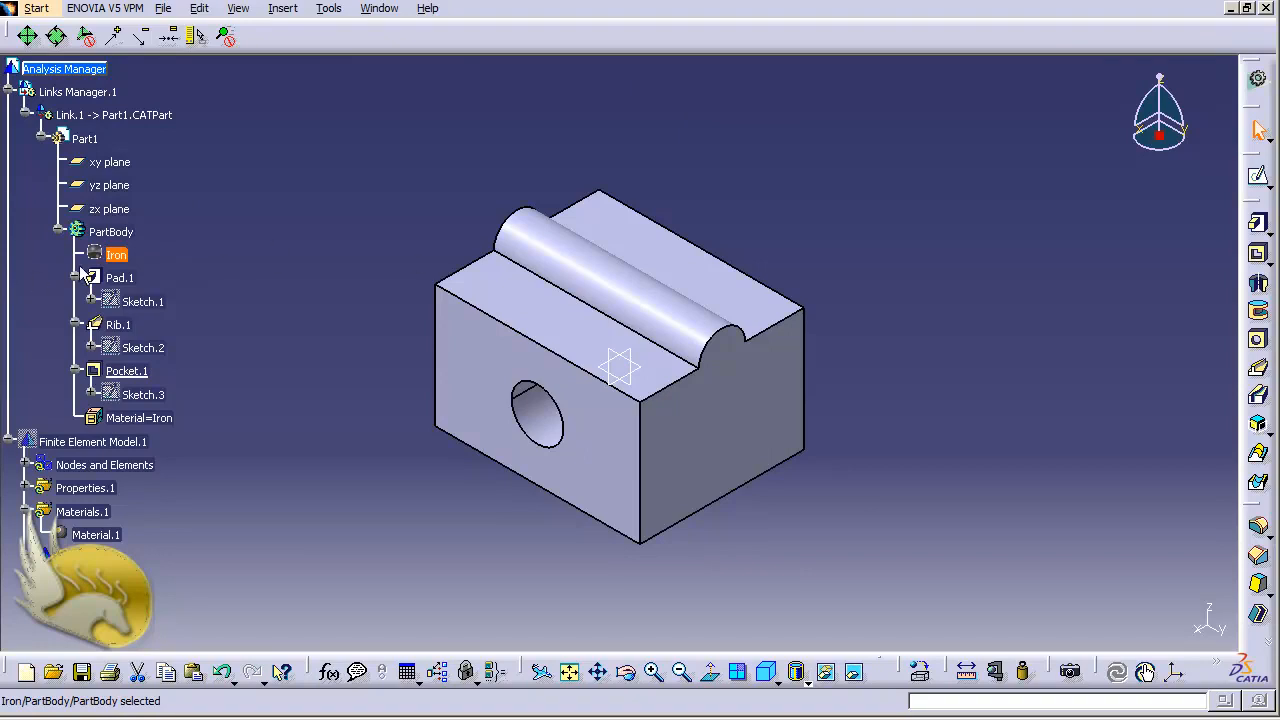
double_click(112, 256)
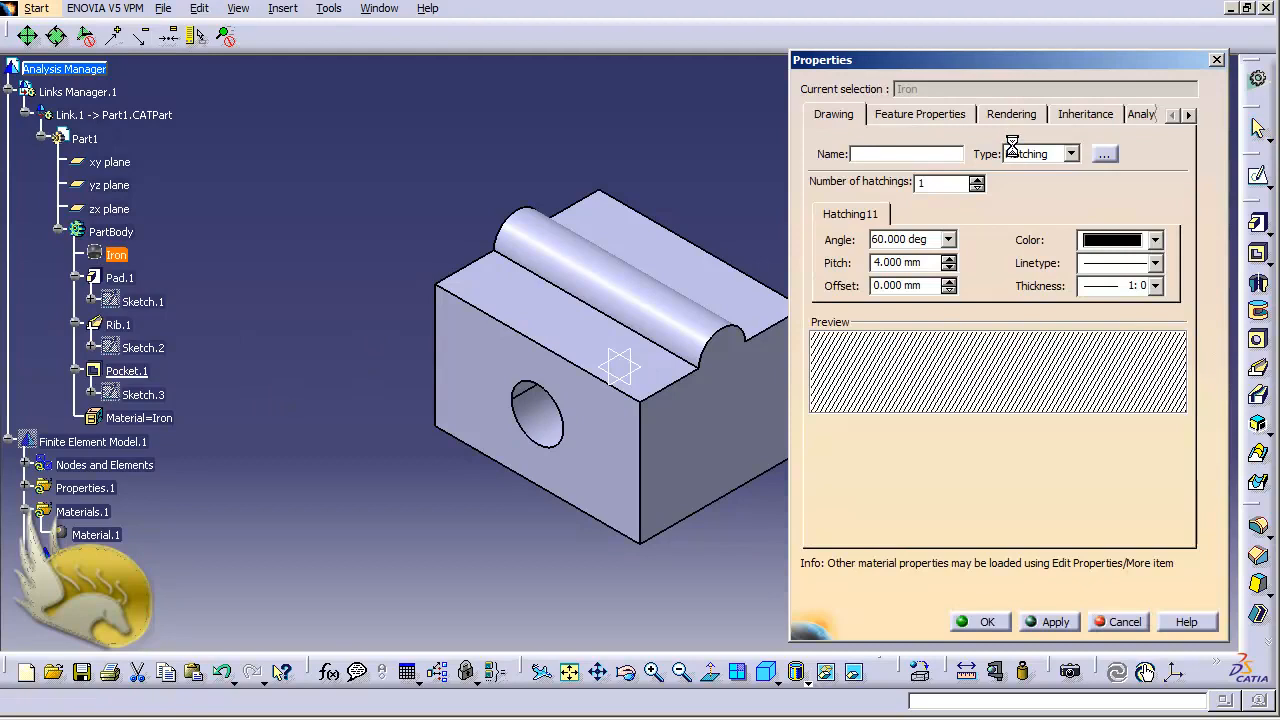
left_click(925, 113)
left_click(991, 117)
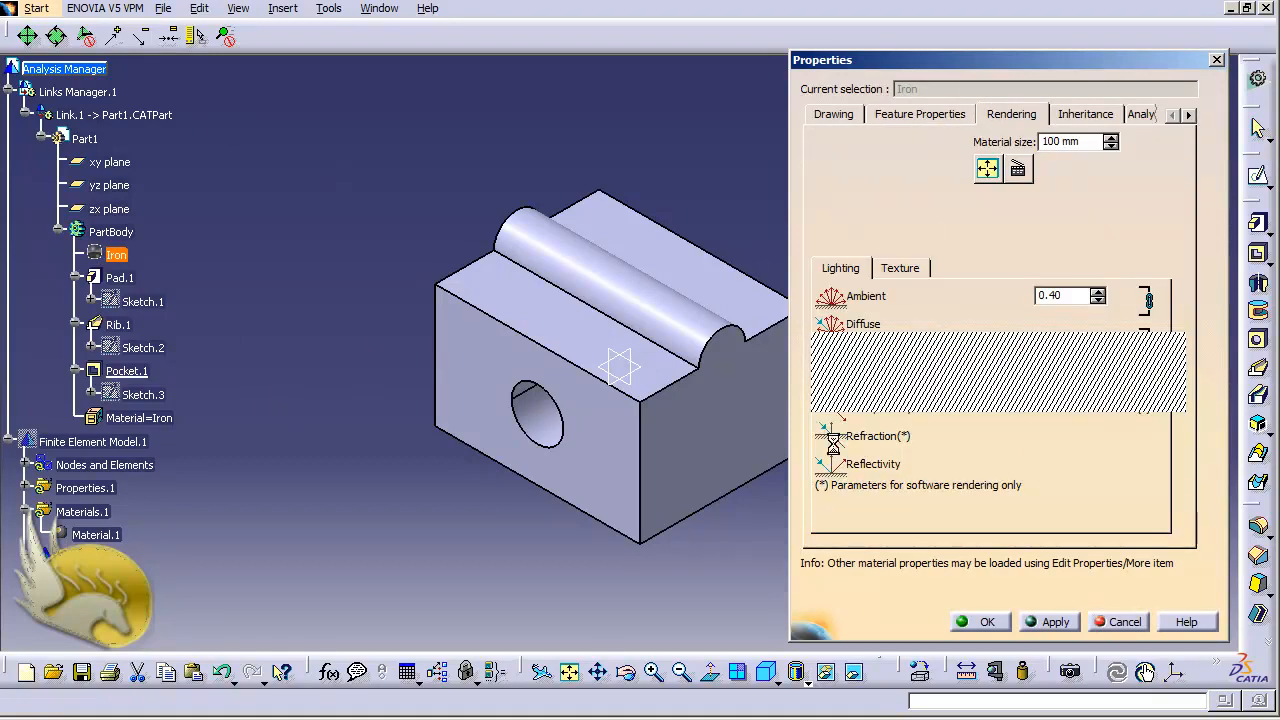
left_click(1125, 621)
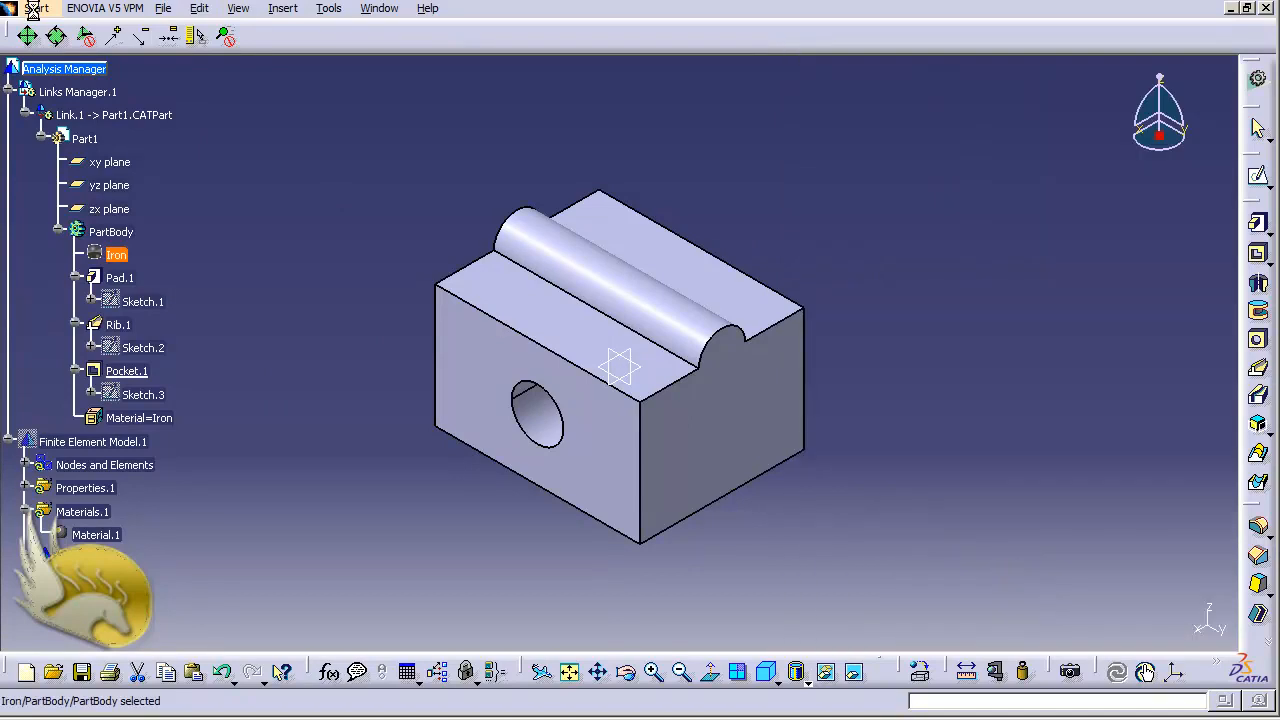
- Return to the Generative Structural Analysis workbench
left_click(33, 10)
mouse_move(237, 103)
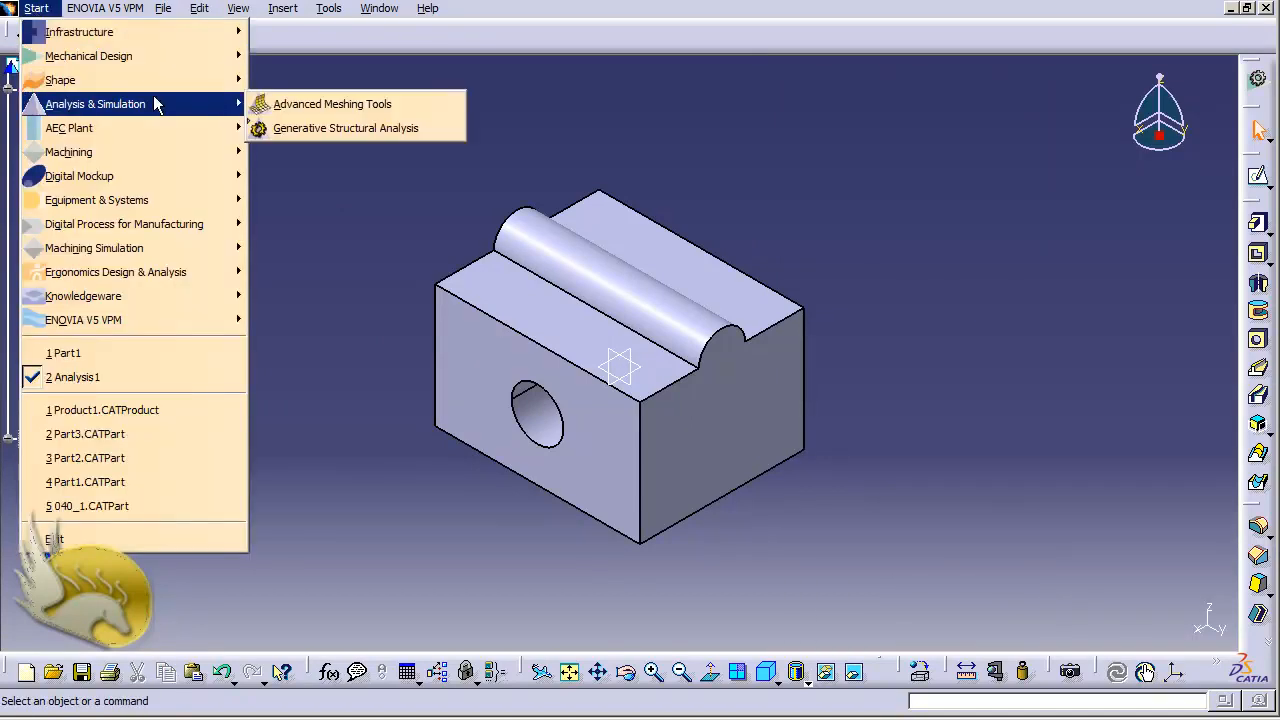
left_click(287, 130)
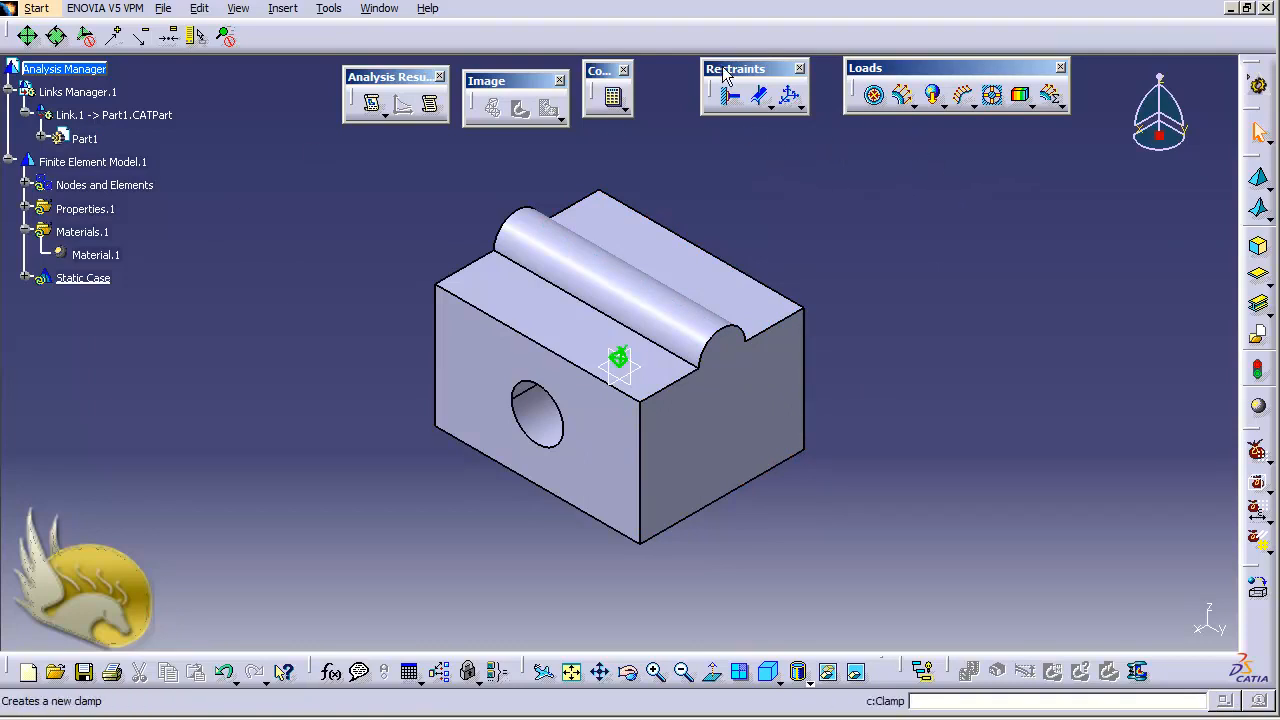
- Apply a clamp restraint to the cylindrical inner face of the through hole
left_click(733, 94)
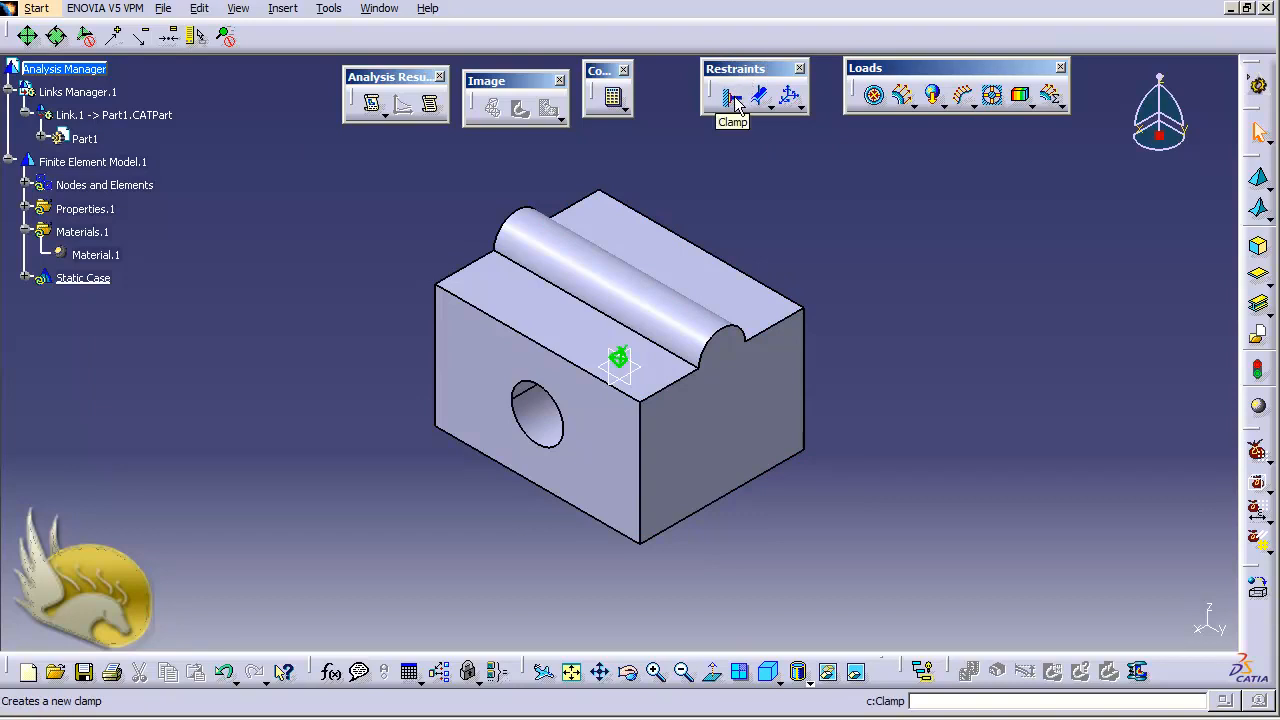
left_click(735, 100)
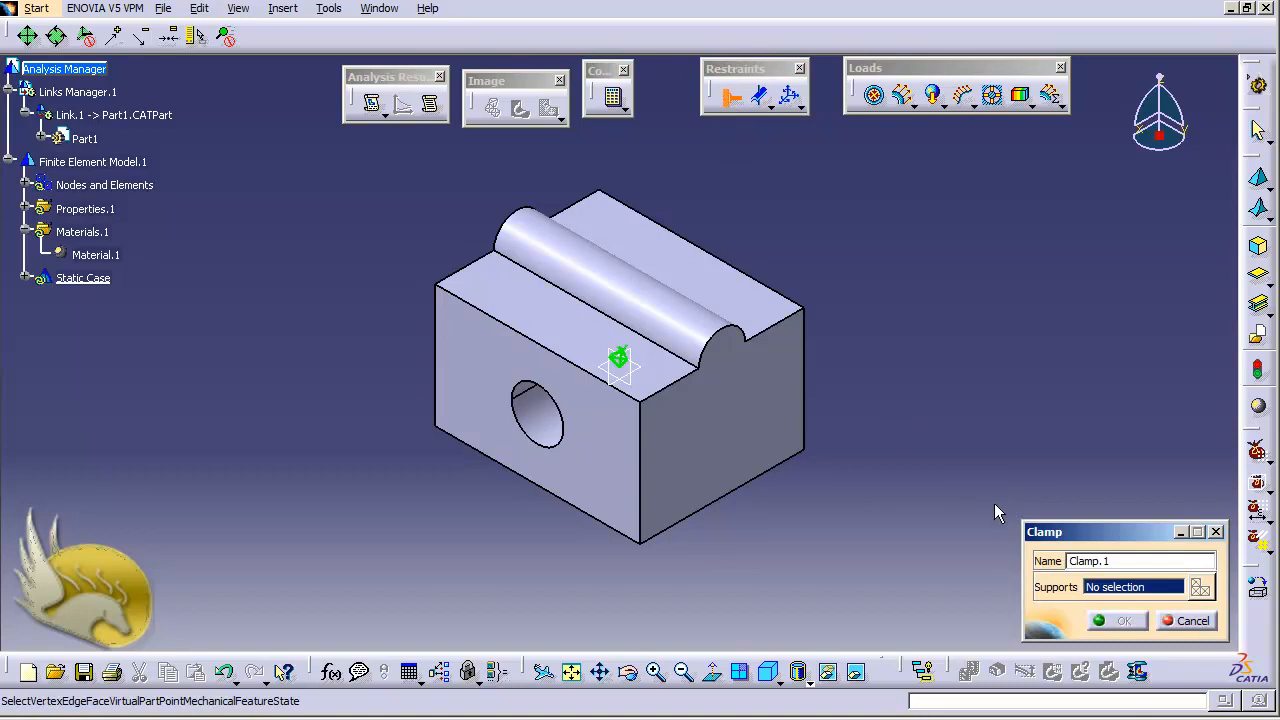
left_click(540, 414)
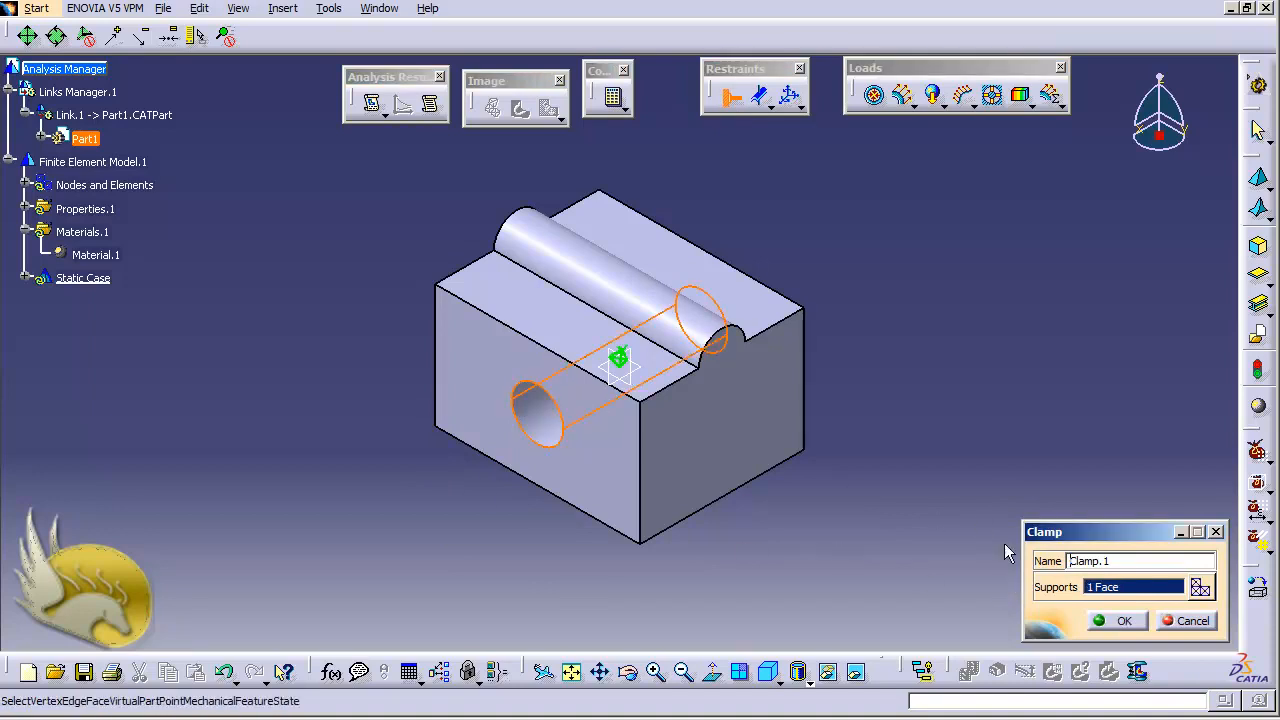
left_click(1110, 619)
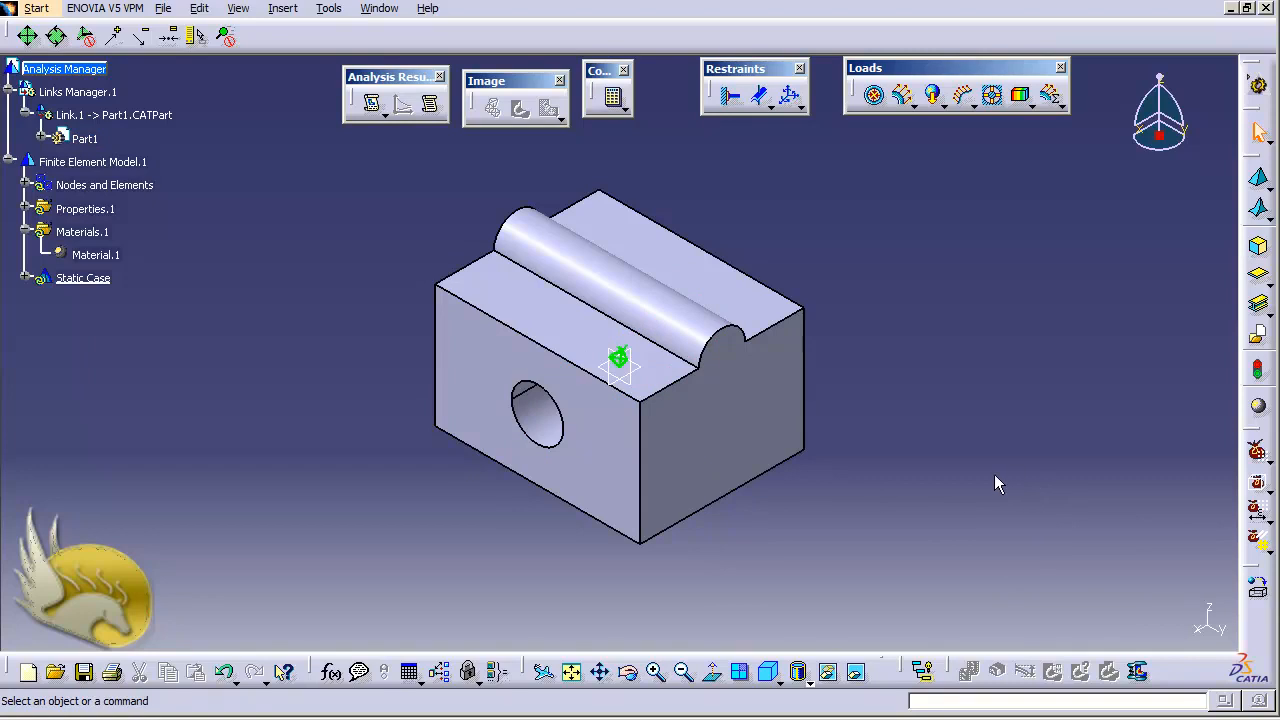
- Apply a pressure load of 20N_m2 to the block's end face below the half-round rib profile
left_click(875, 97)
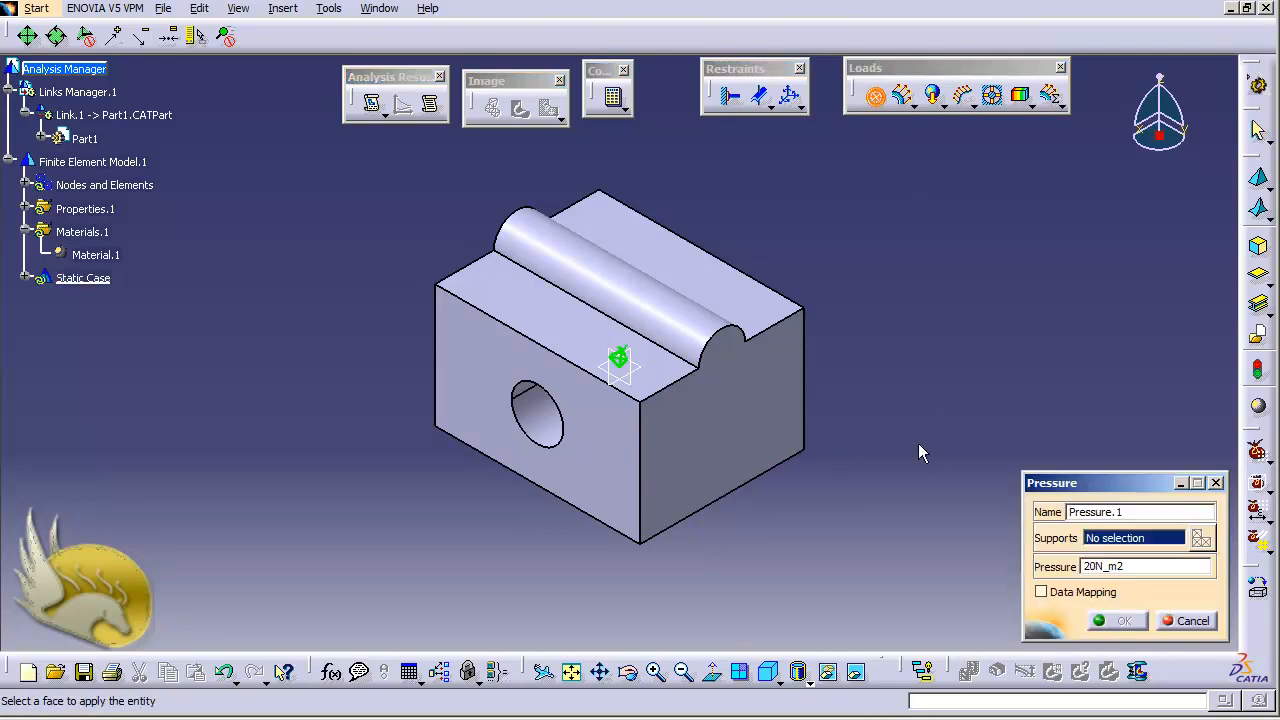
left_click(723, 423)
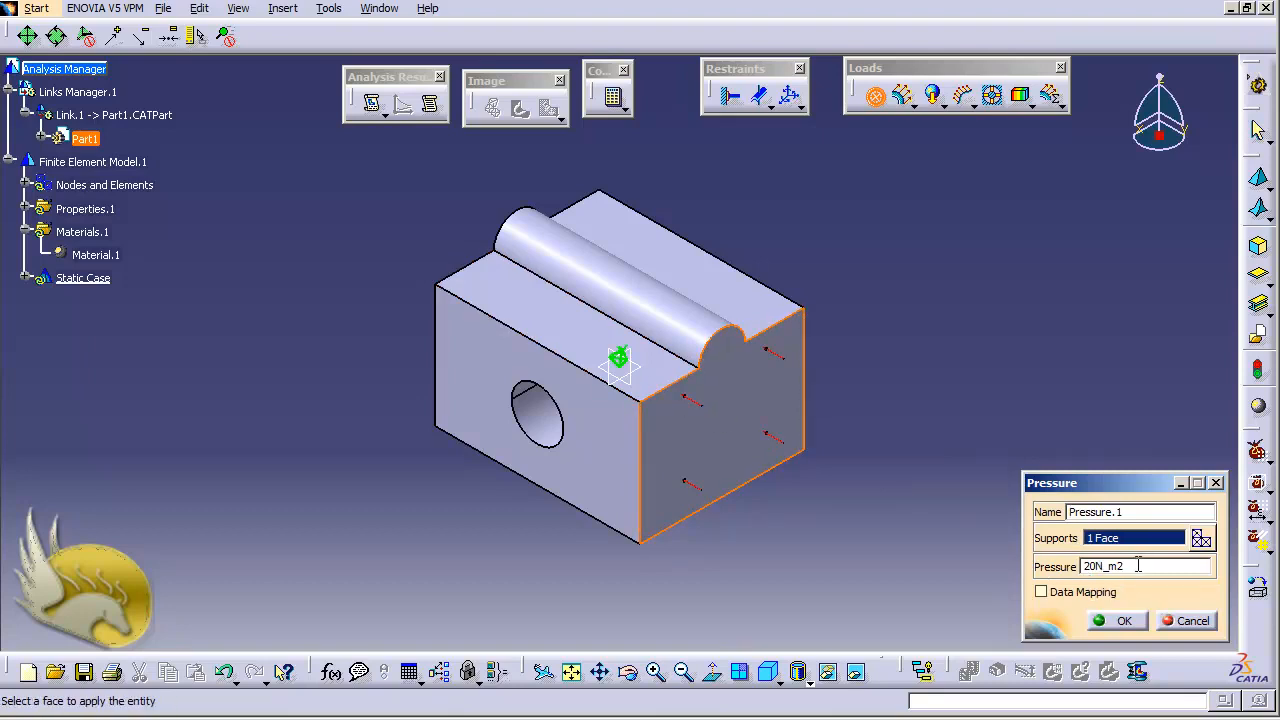
left_click_drag(1138, 566, 1086, 567)
left_click(1118, 621)
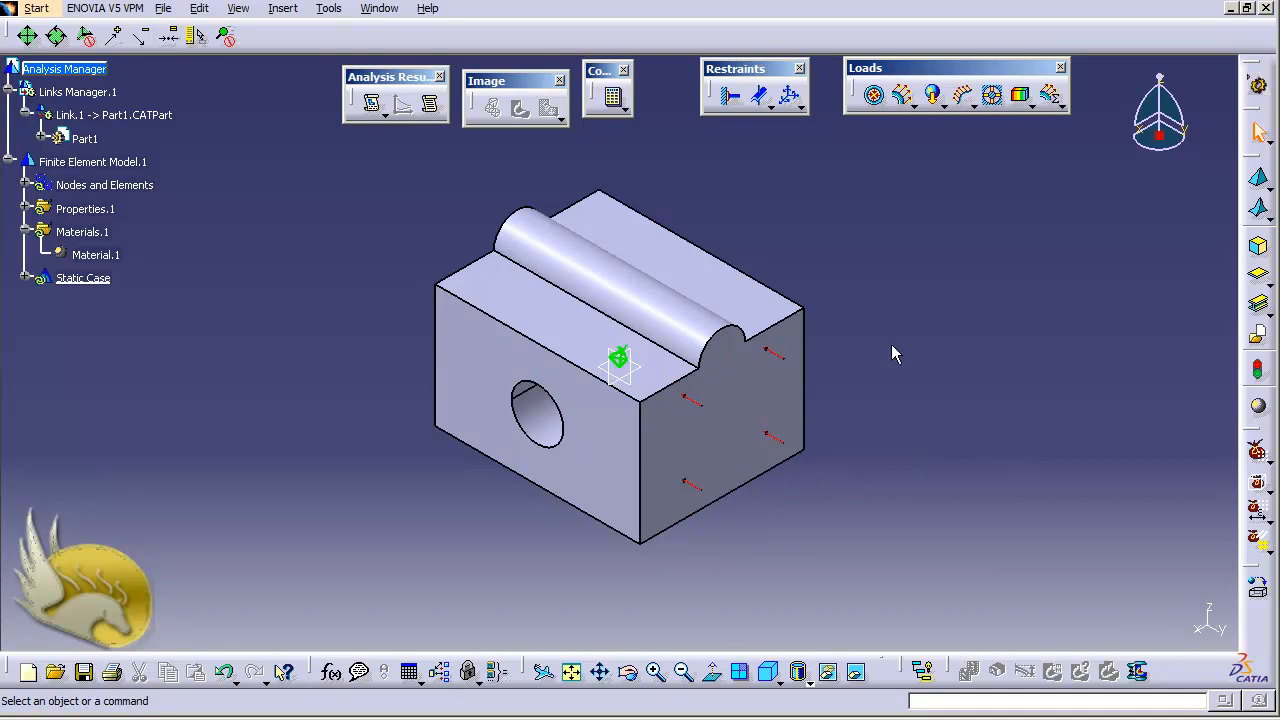
- Display the Solver Tools toolbar in the analysis workspace
left_click(238, 9)
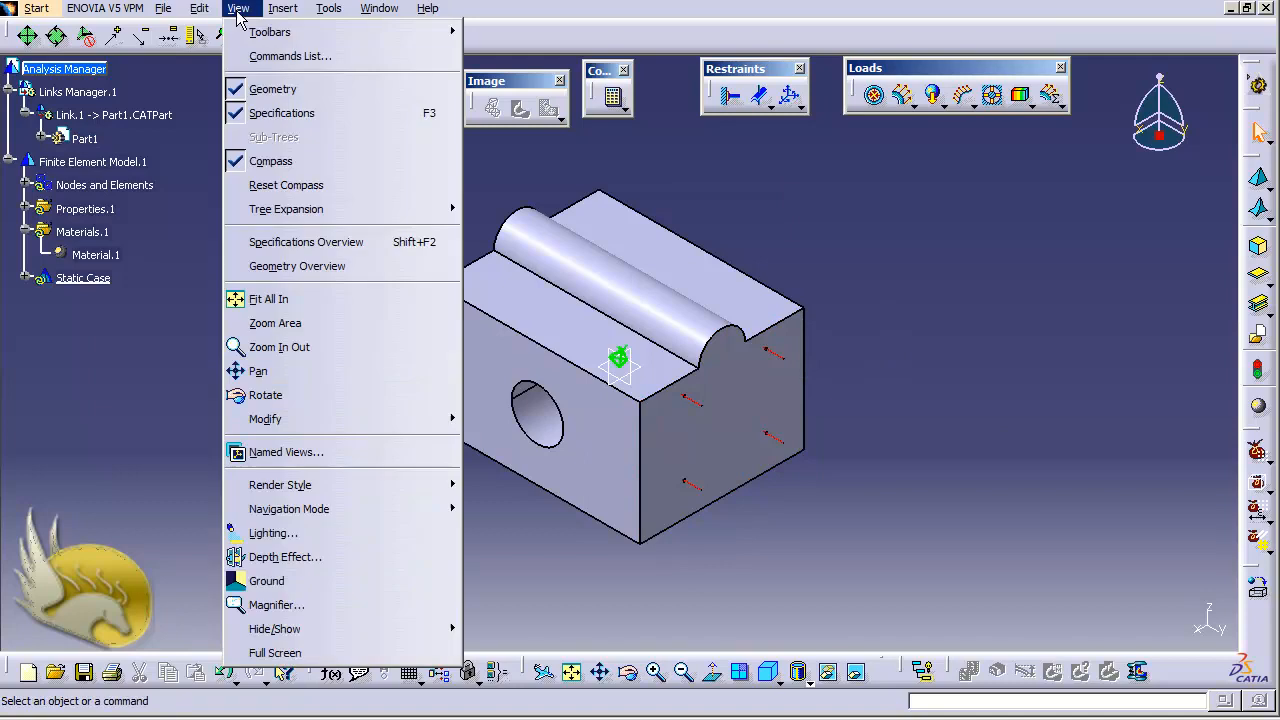
mouse_move(330, 32)
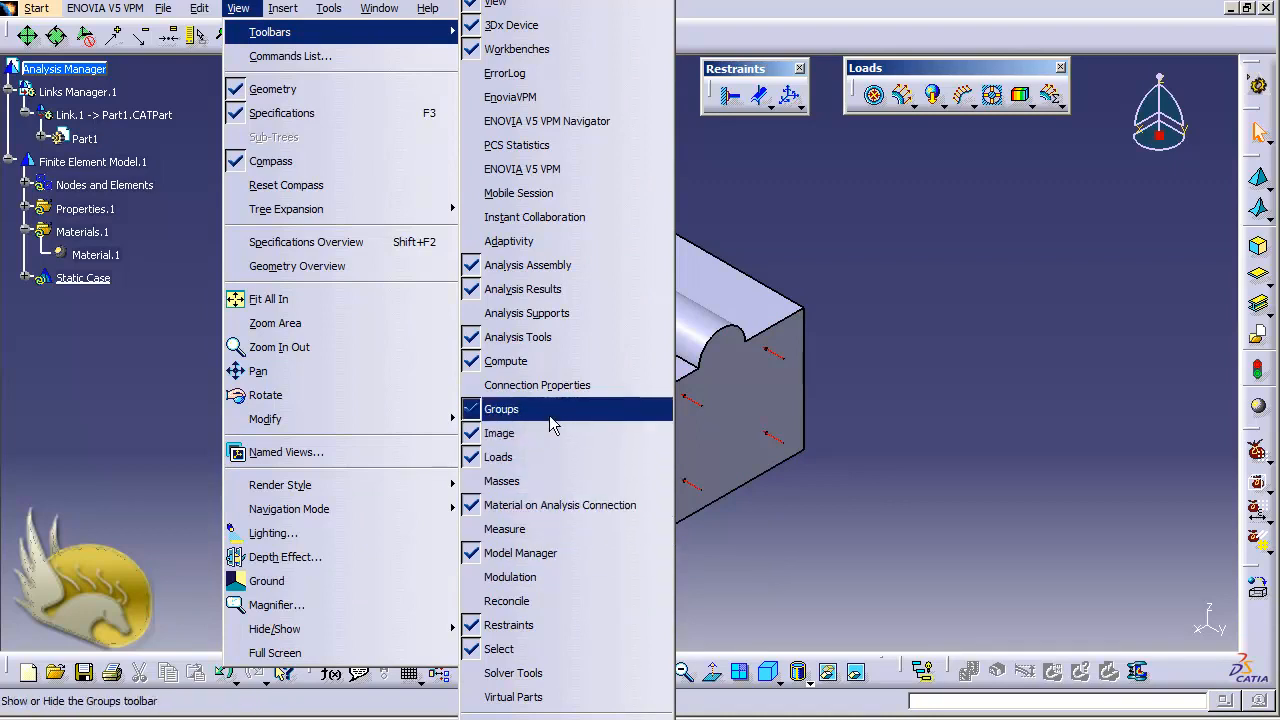
left_click(910, 256)
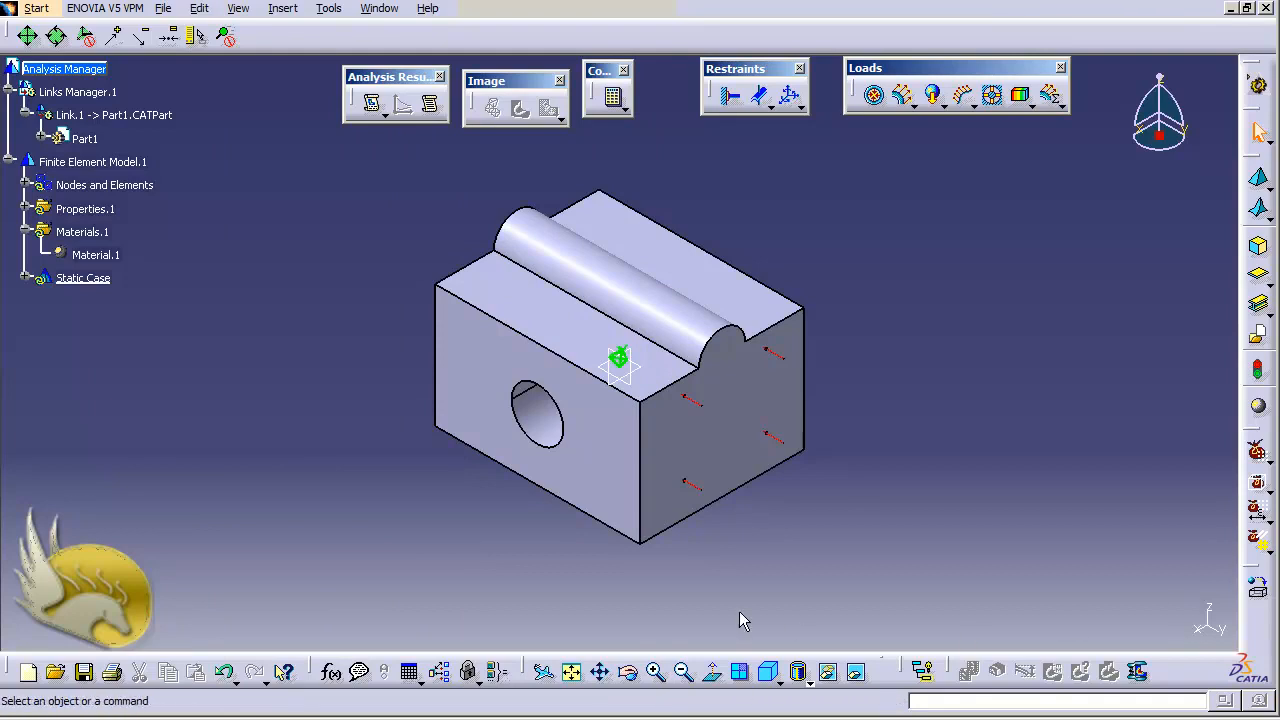
right_click(1063, 583)
right_click(1258, 638)
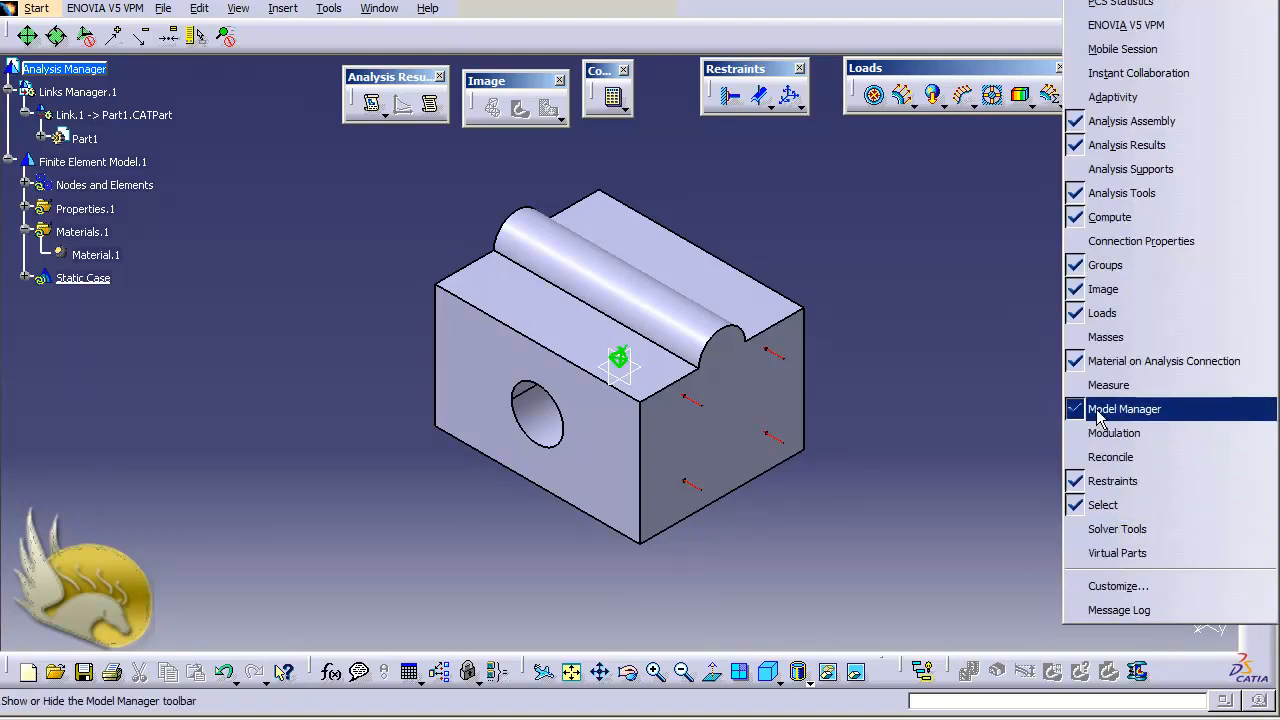
left_click(1095, 535)
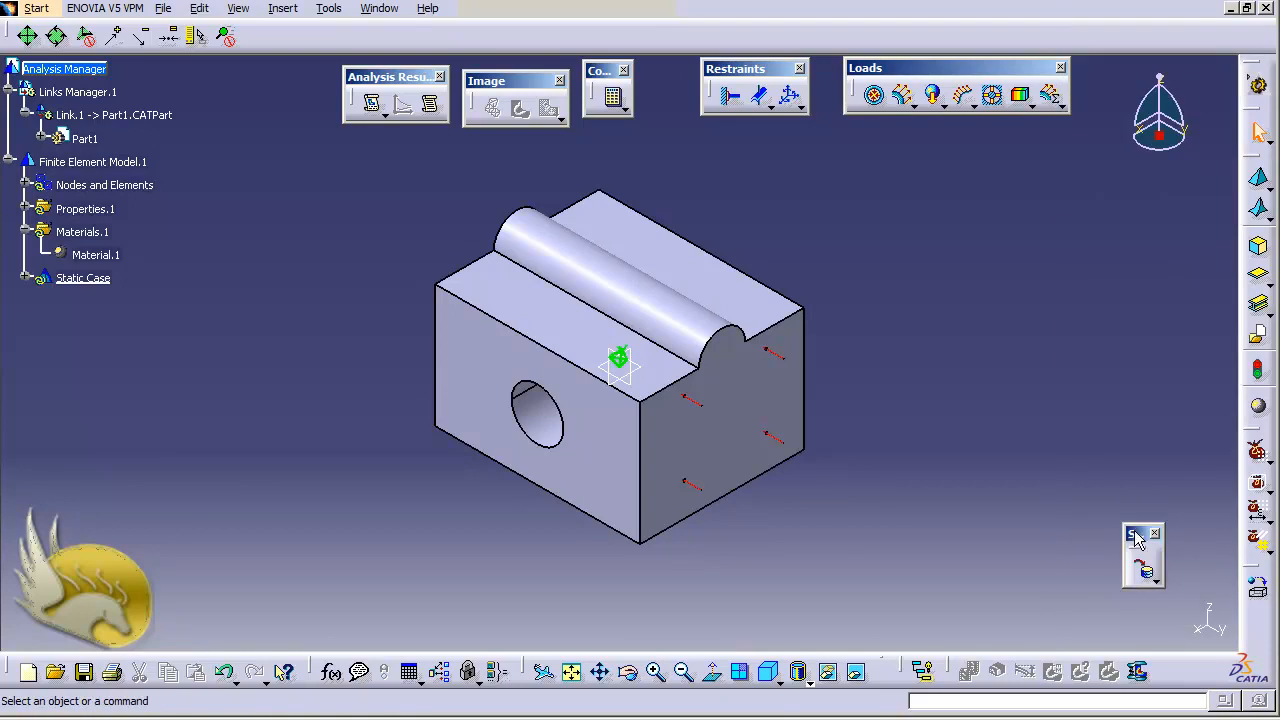
- Set the analysis external storage to r:\Temp\Analysis1.CATAnalysisResults and r:\Temp\Analysis1.CATAnalysisComputations
left_click_drag(280, 131, 274, 84)
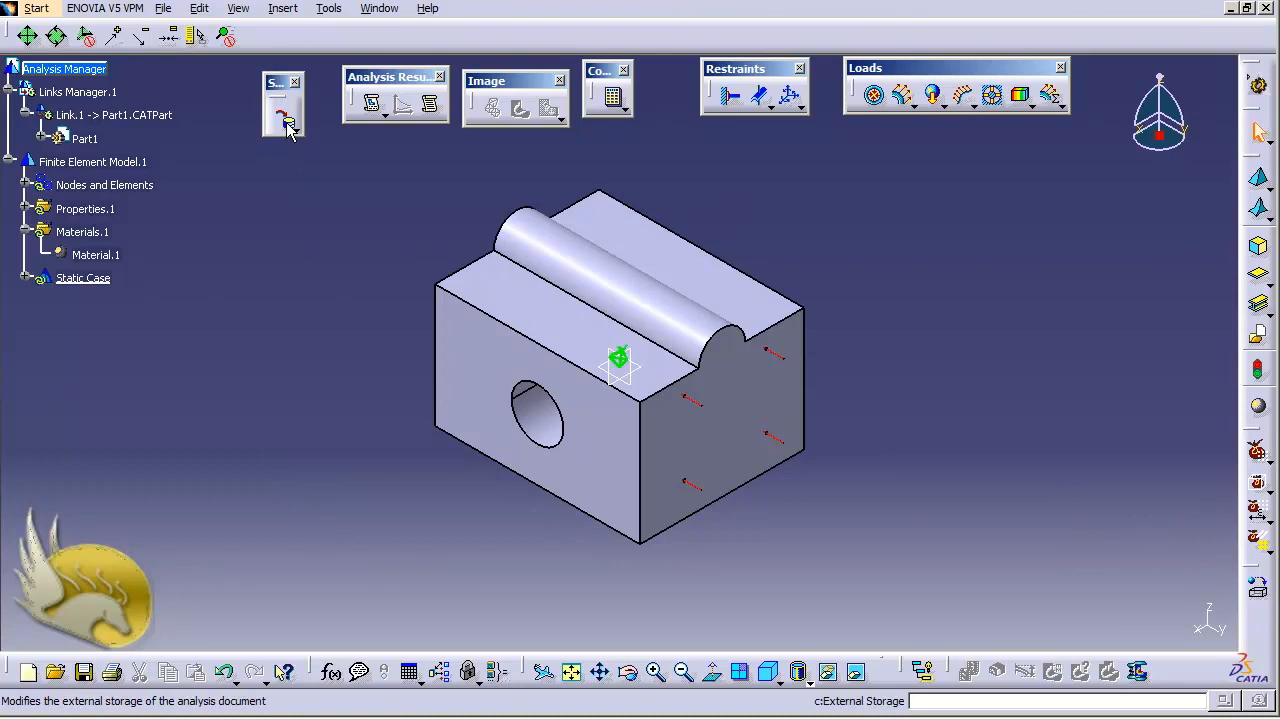
left_click(288, 122)
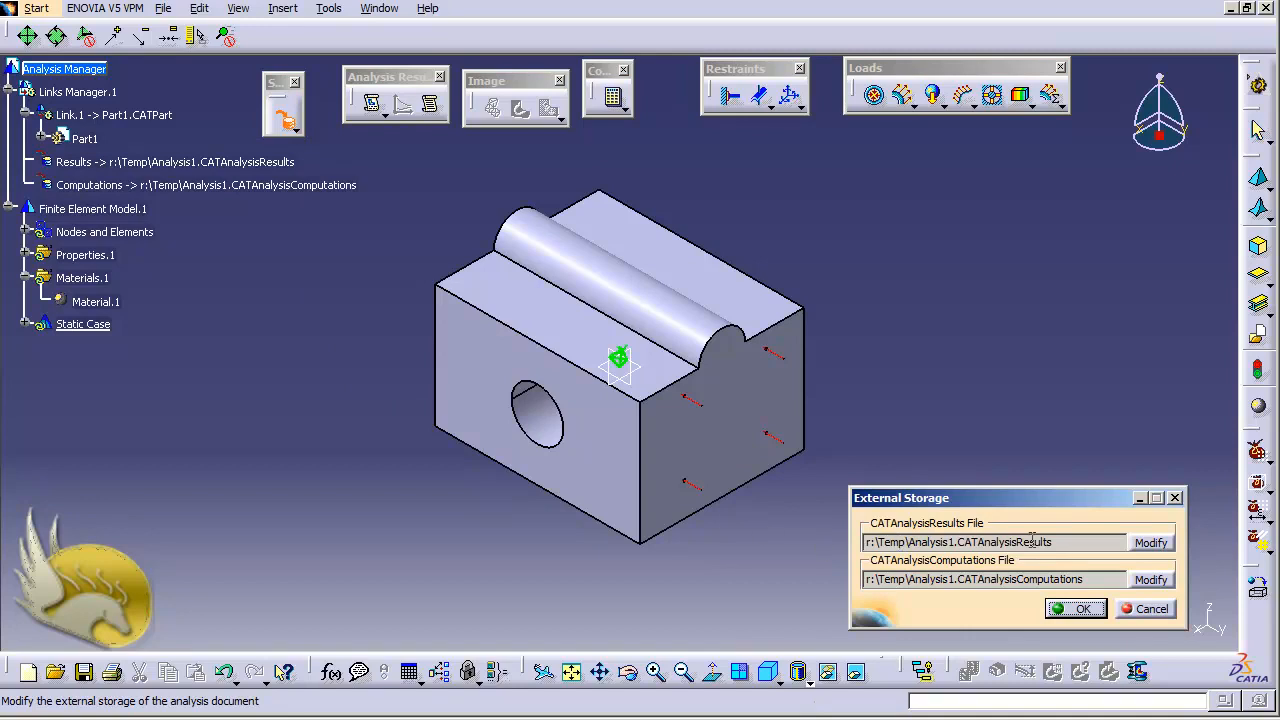
left_click_drag(933, 548, 868, 545)
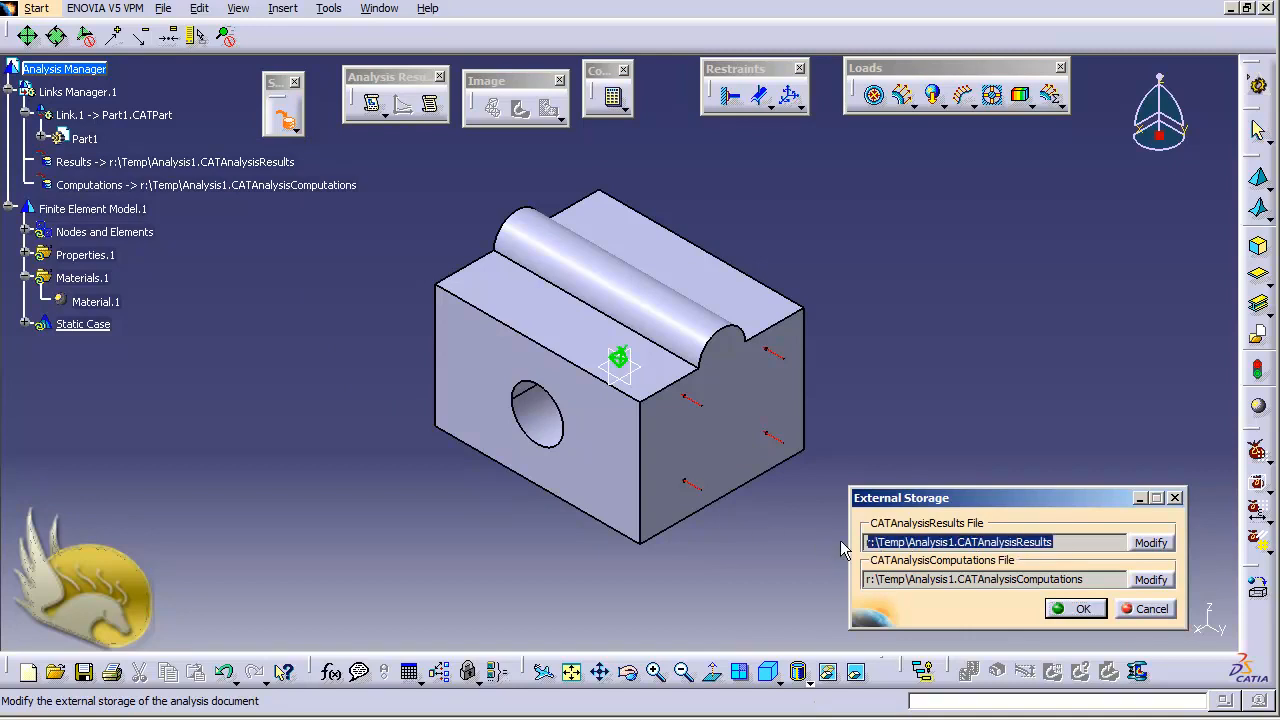
left_click(1065, 610)
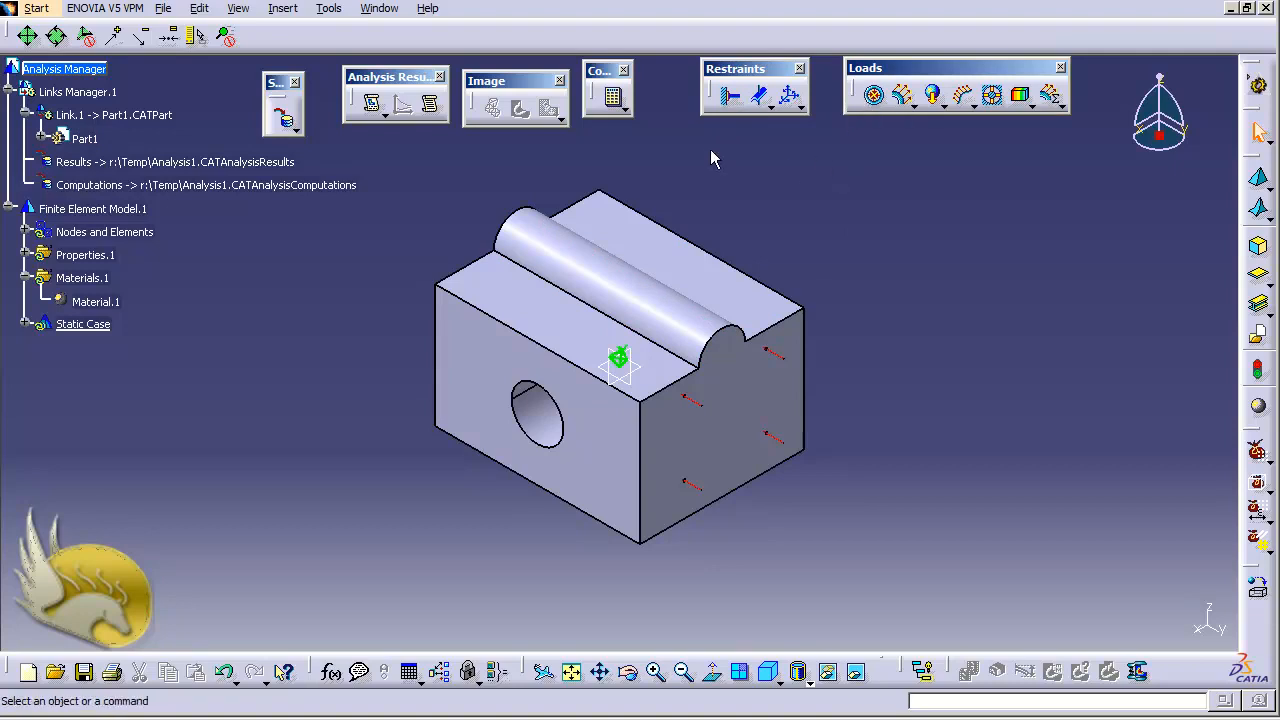
- Compute the whole static analysis with the All option, reviewing the estimated computation resources before continuing
left_click(614, 100)
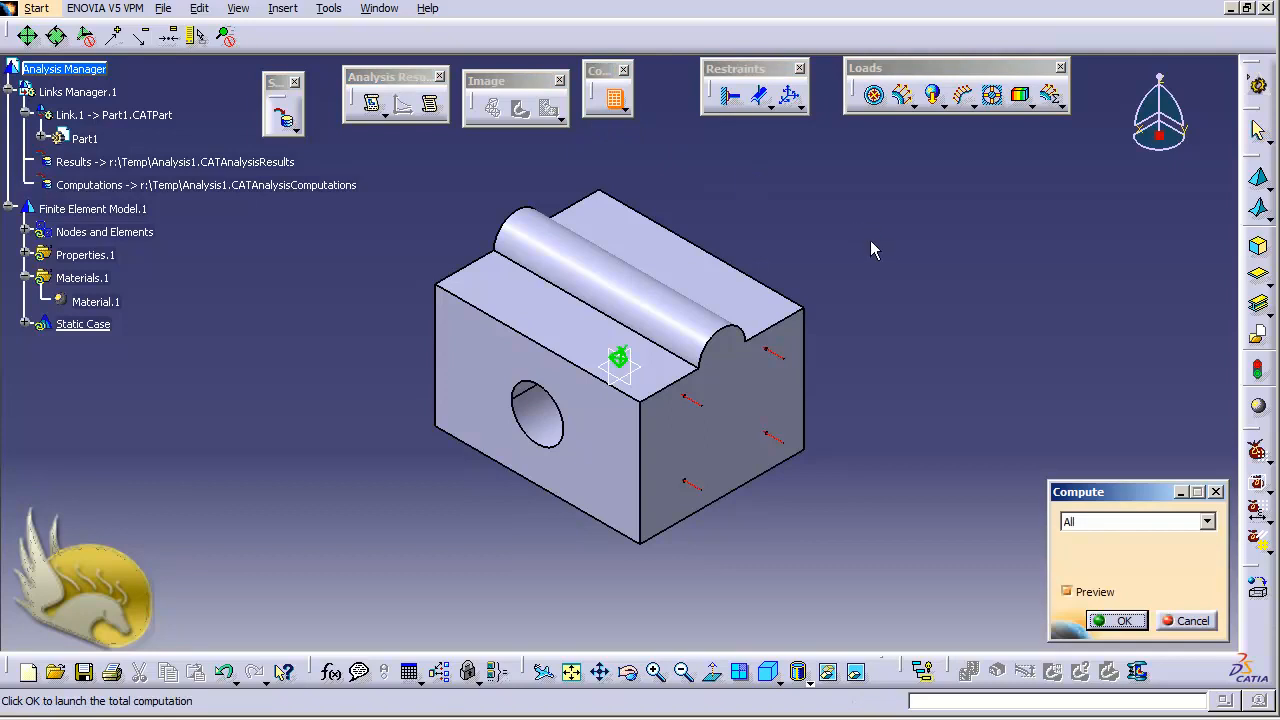
left_click(1208, 522)
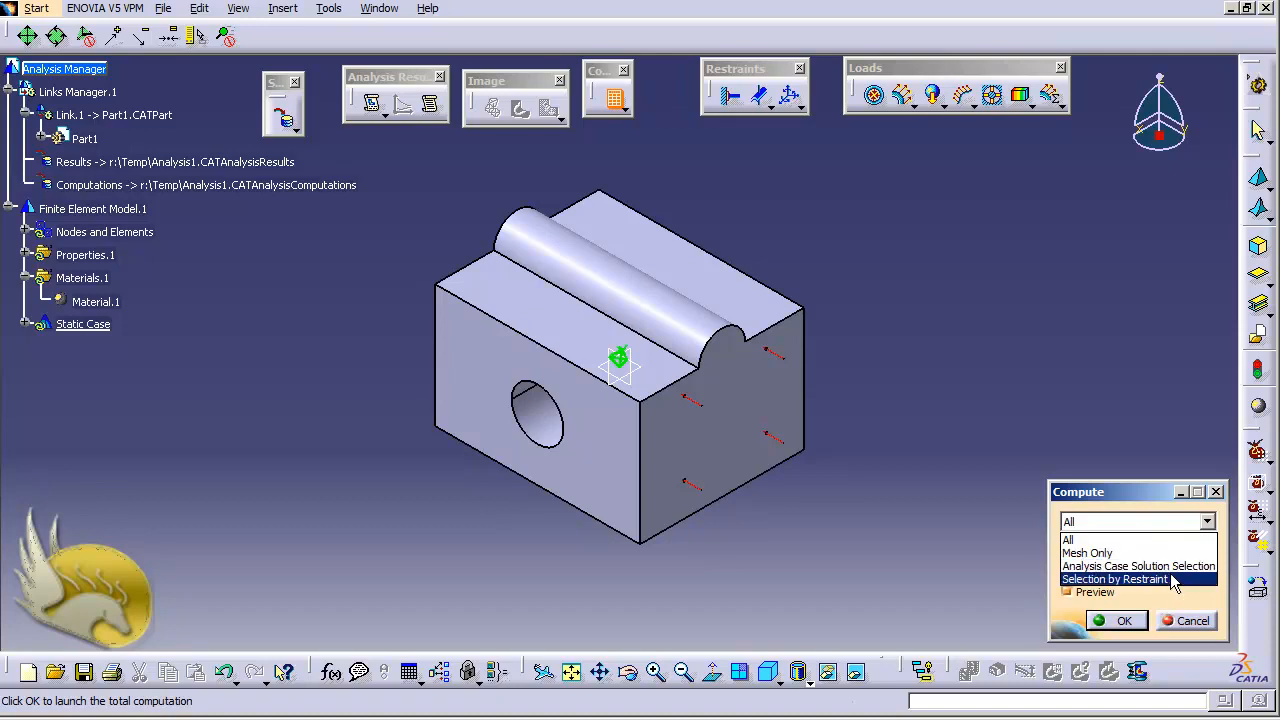
left_click(1160, 496)
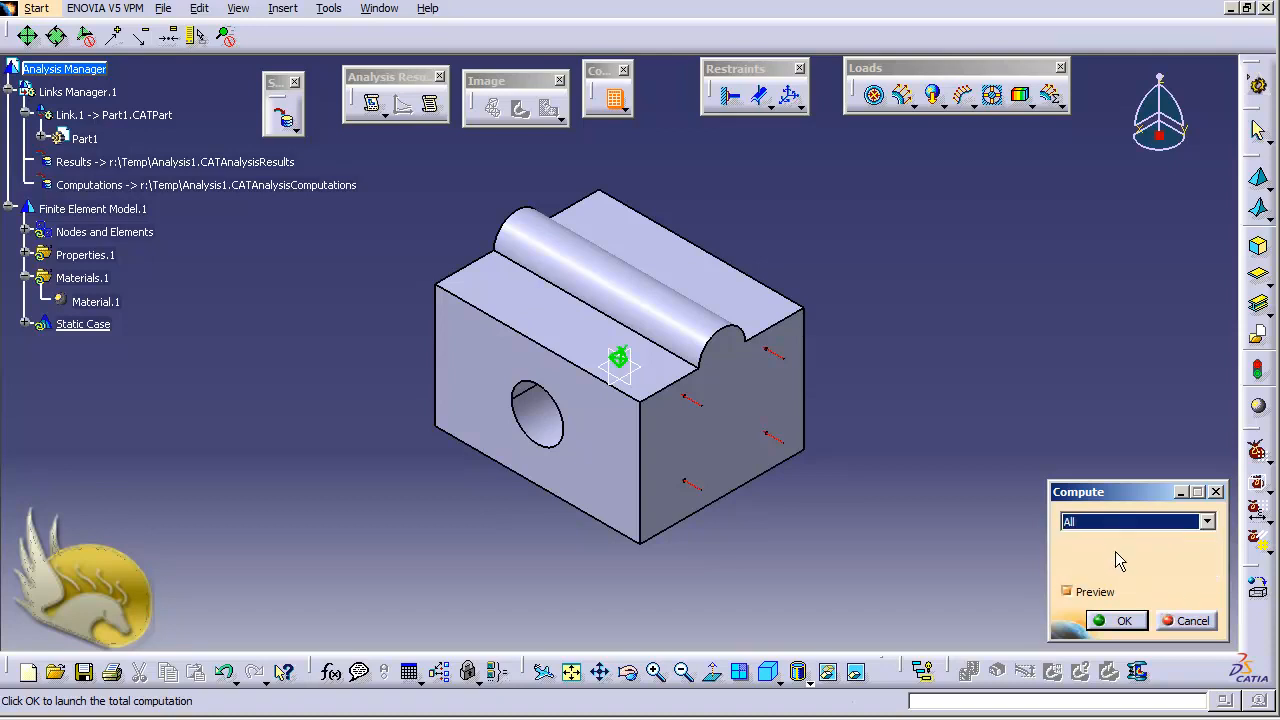
left_click(1120, 621)
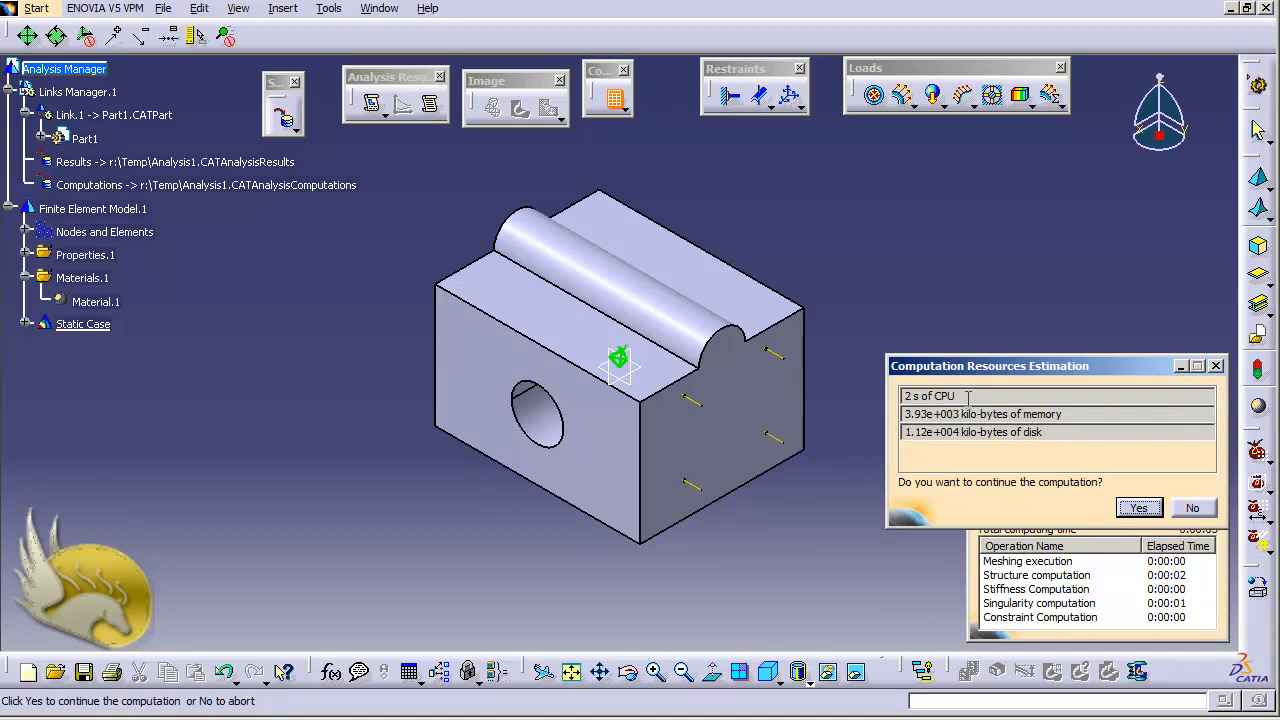
left_click_drag(966, 396, 905, 405)
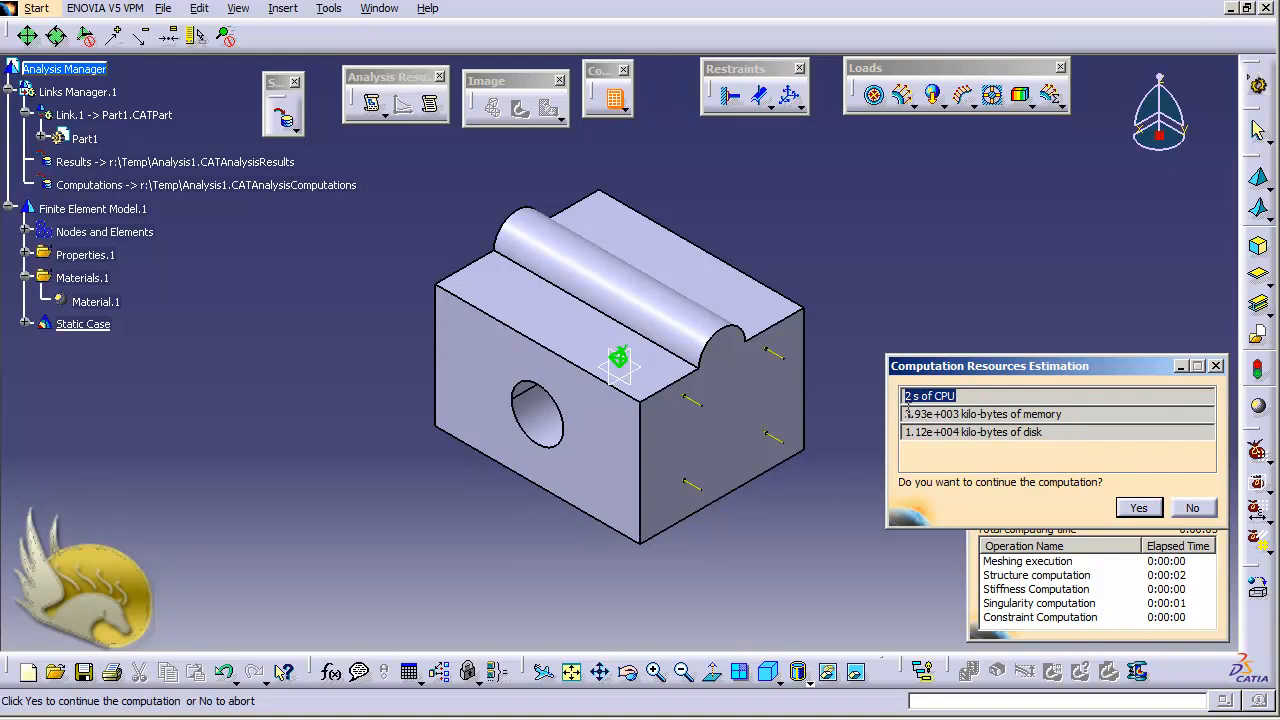
left_click_drag(1059, 418, 864, 427)
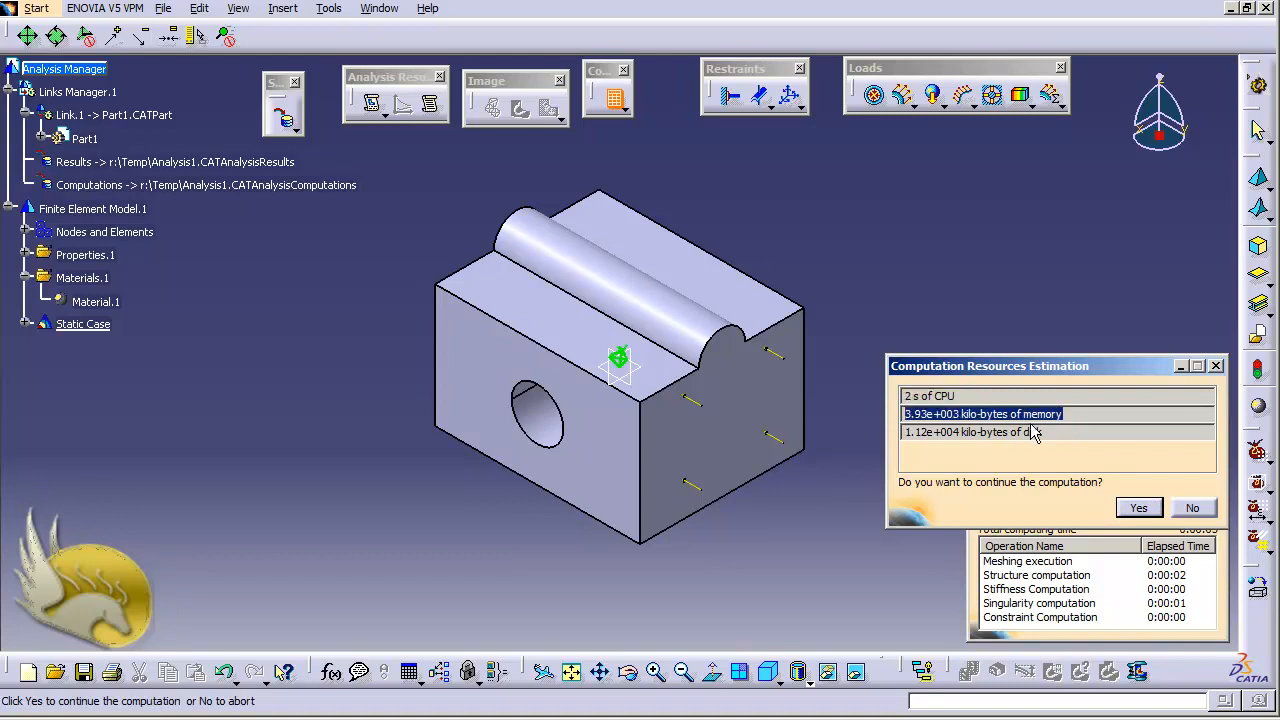
left_click_drag(1060, 432, 805, 430)
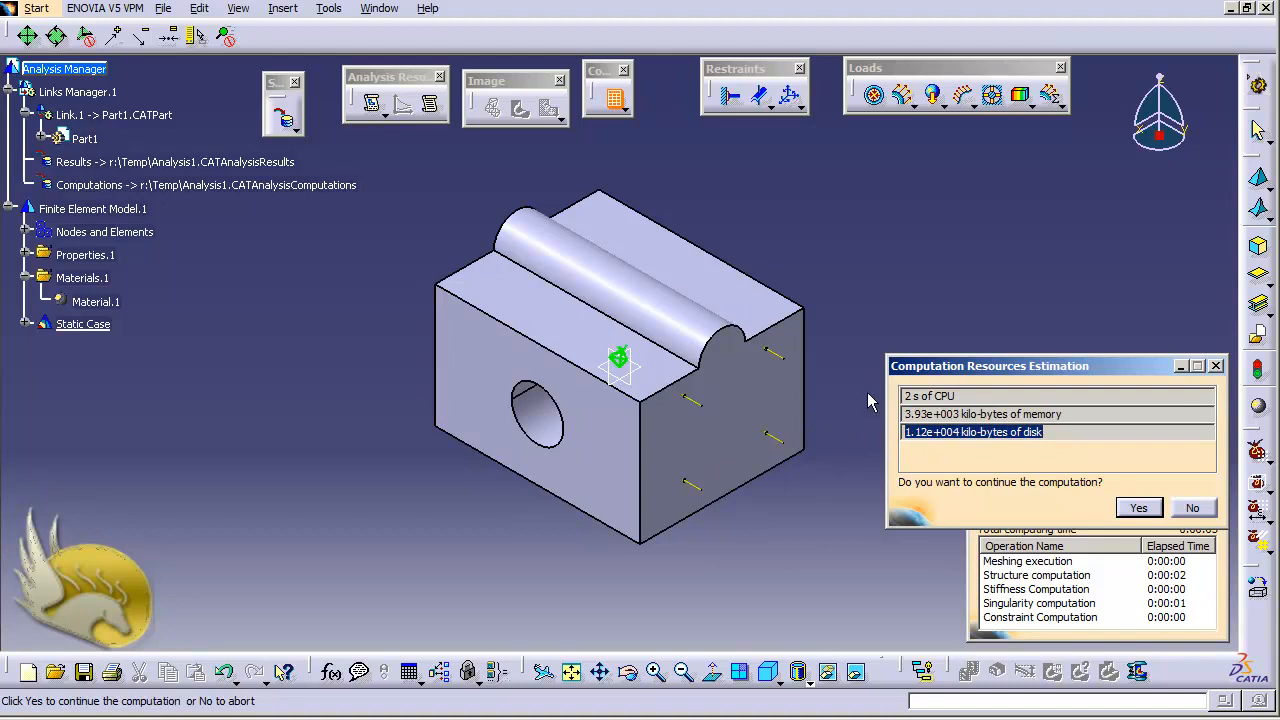
left_click(1138, 509)
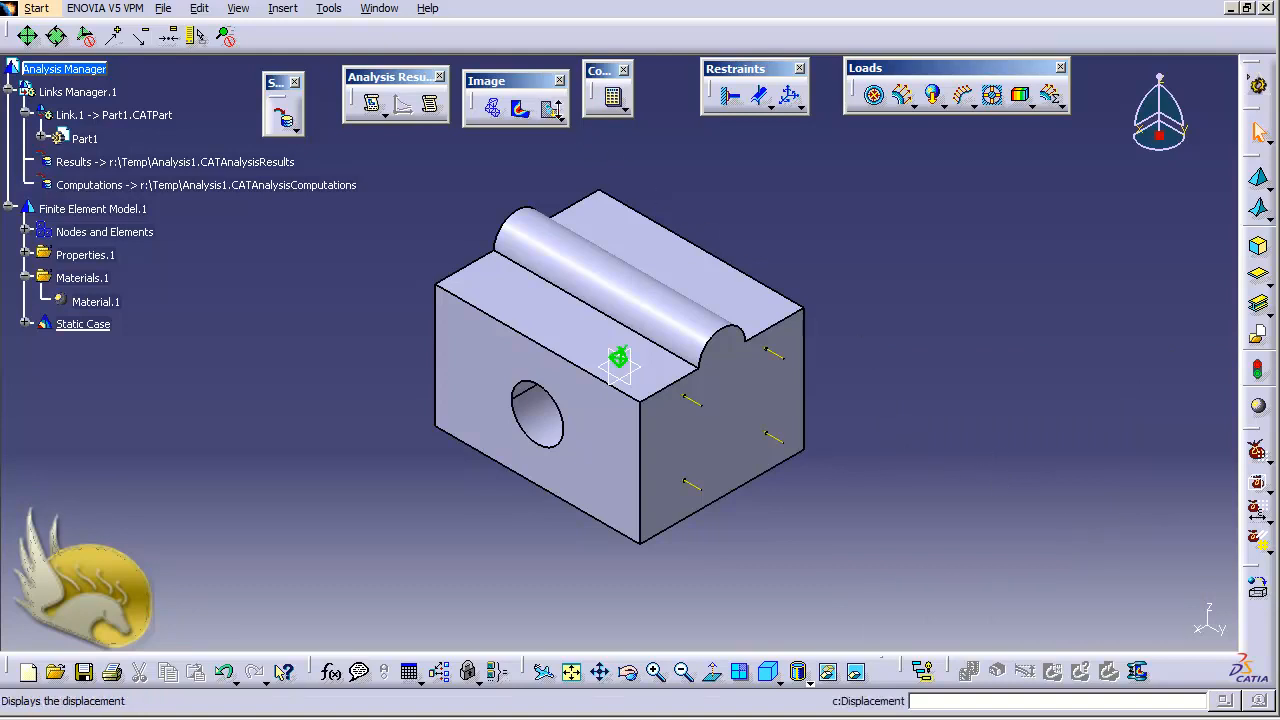
- Generate the deformed mesh image and review its mesh display options and available groups
left_click_drag(515, 85, 512, 76)
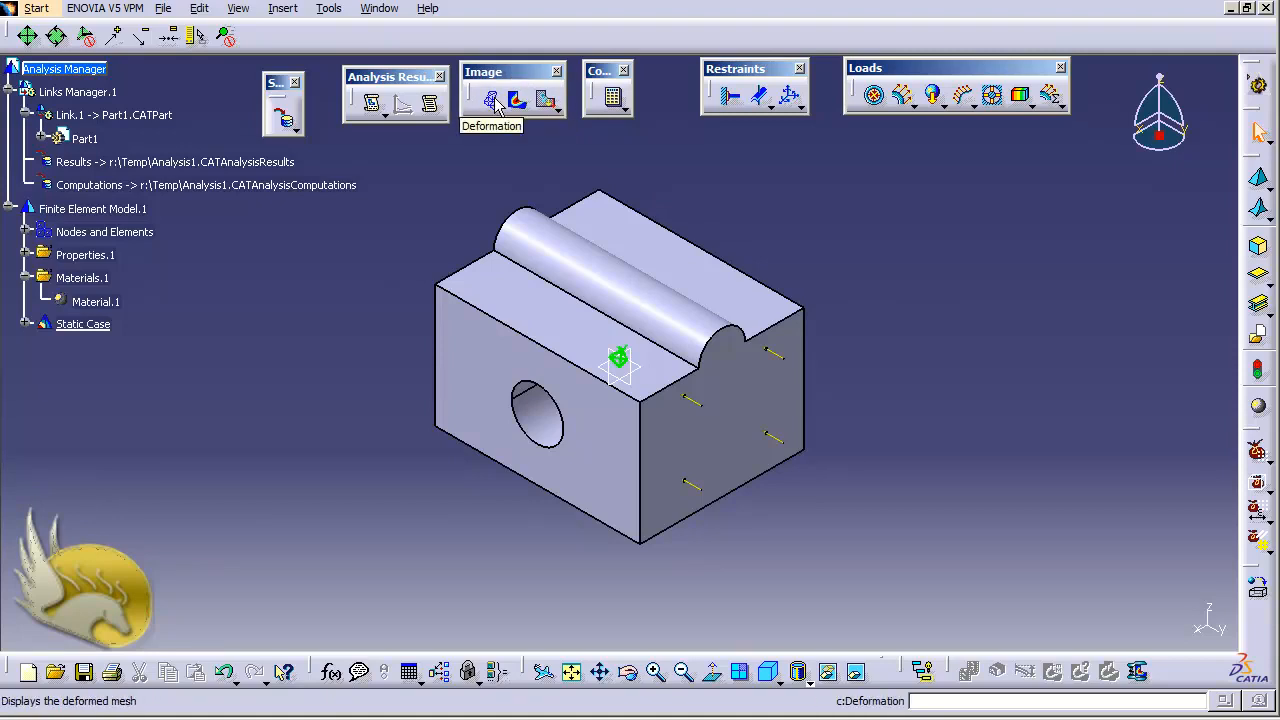
left_click(493, 101)
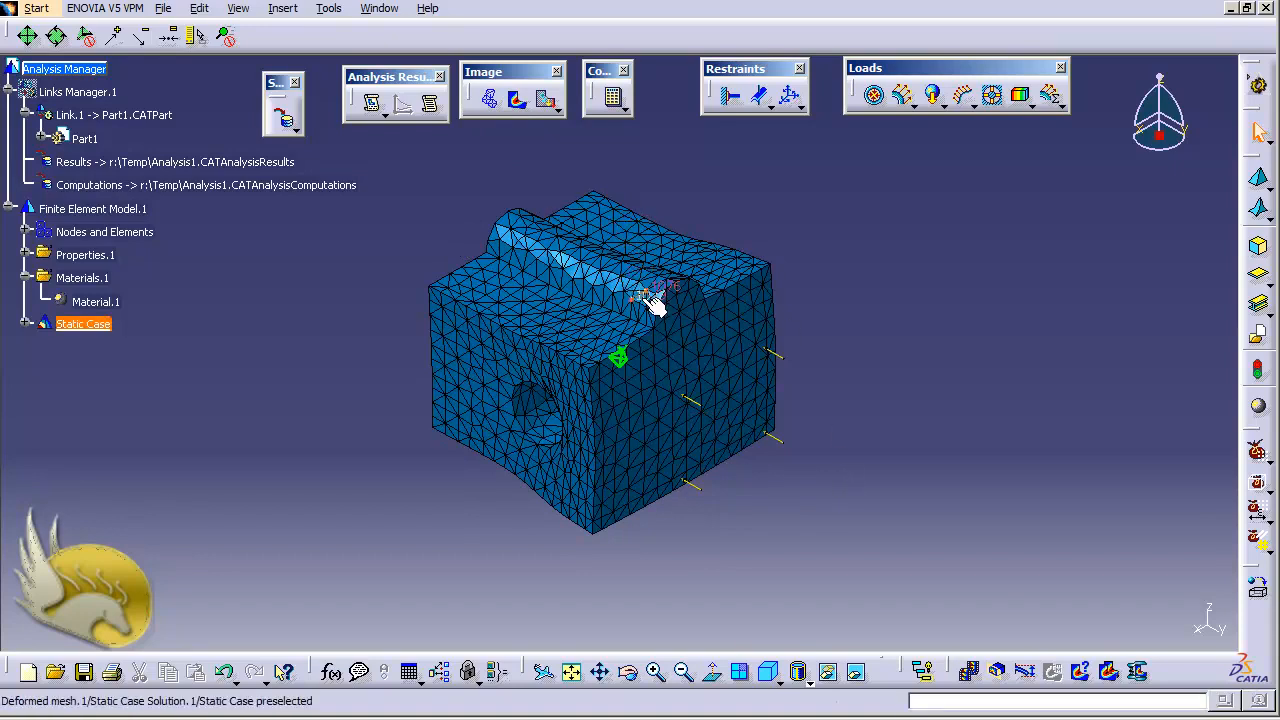
double_click(680, 363)
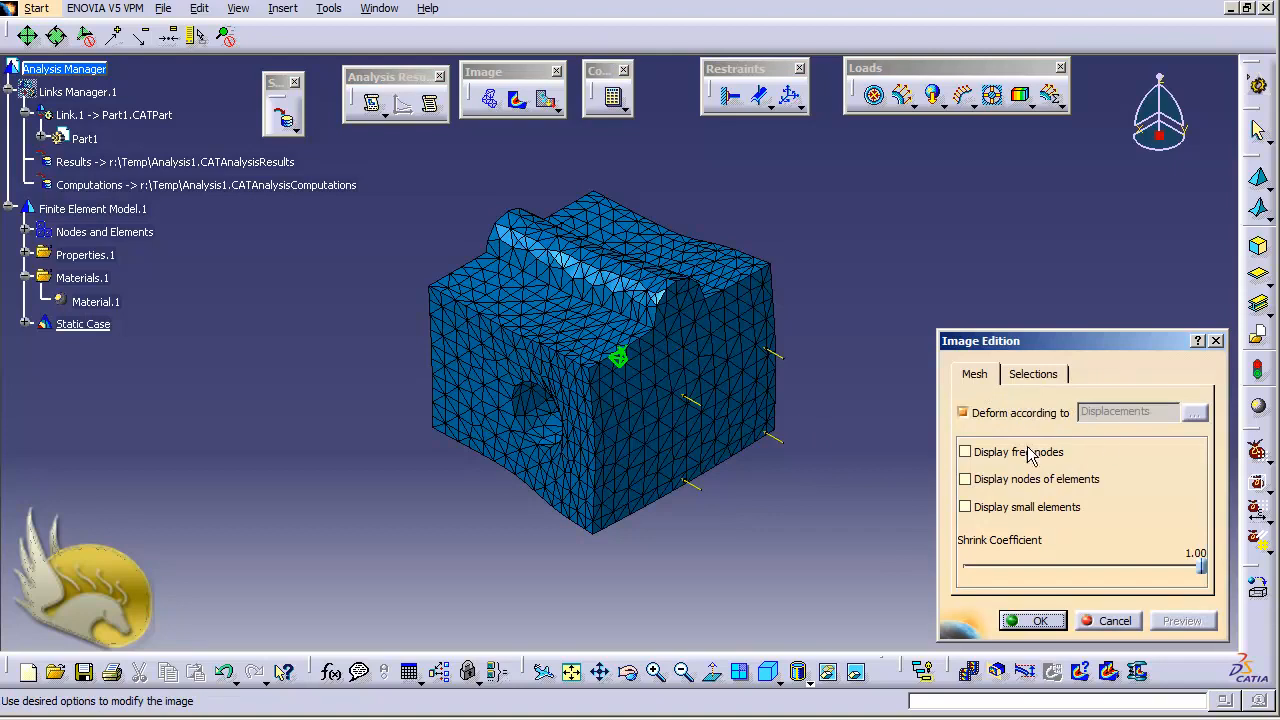
left_click(1024, 378)
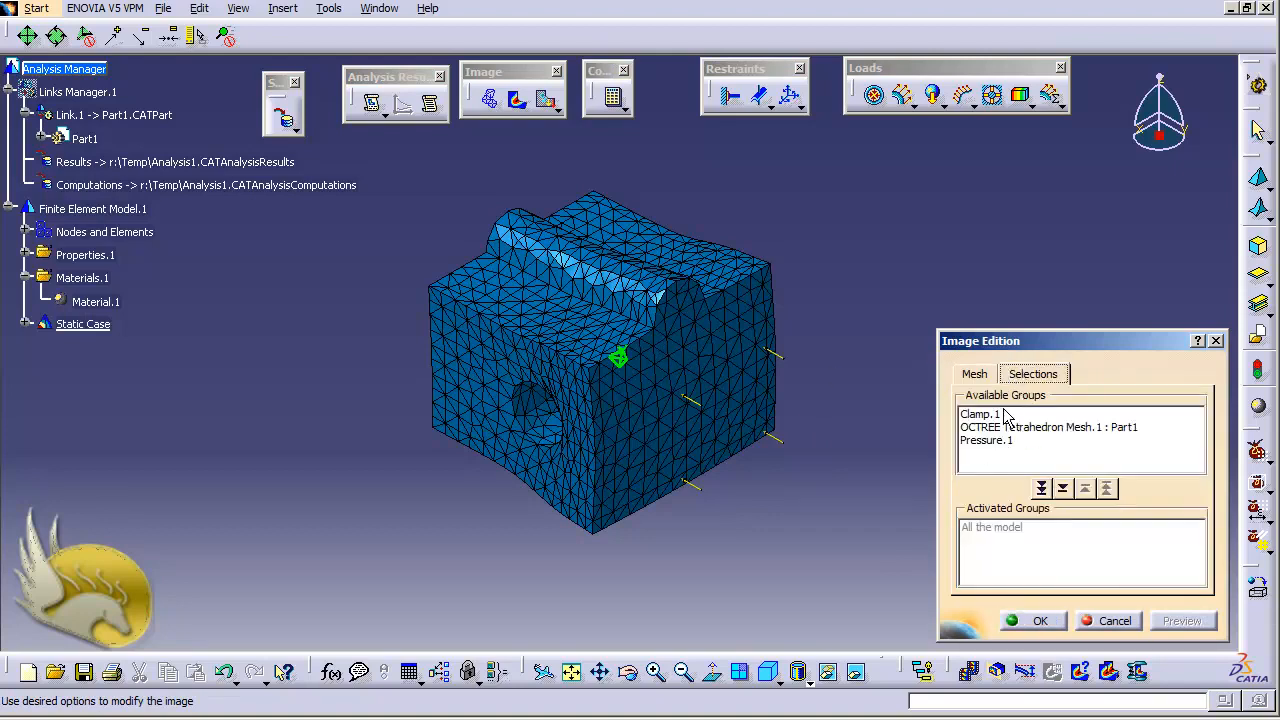
left_click(1120, 620)
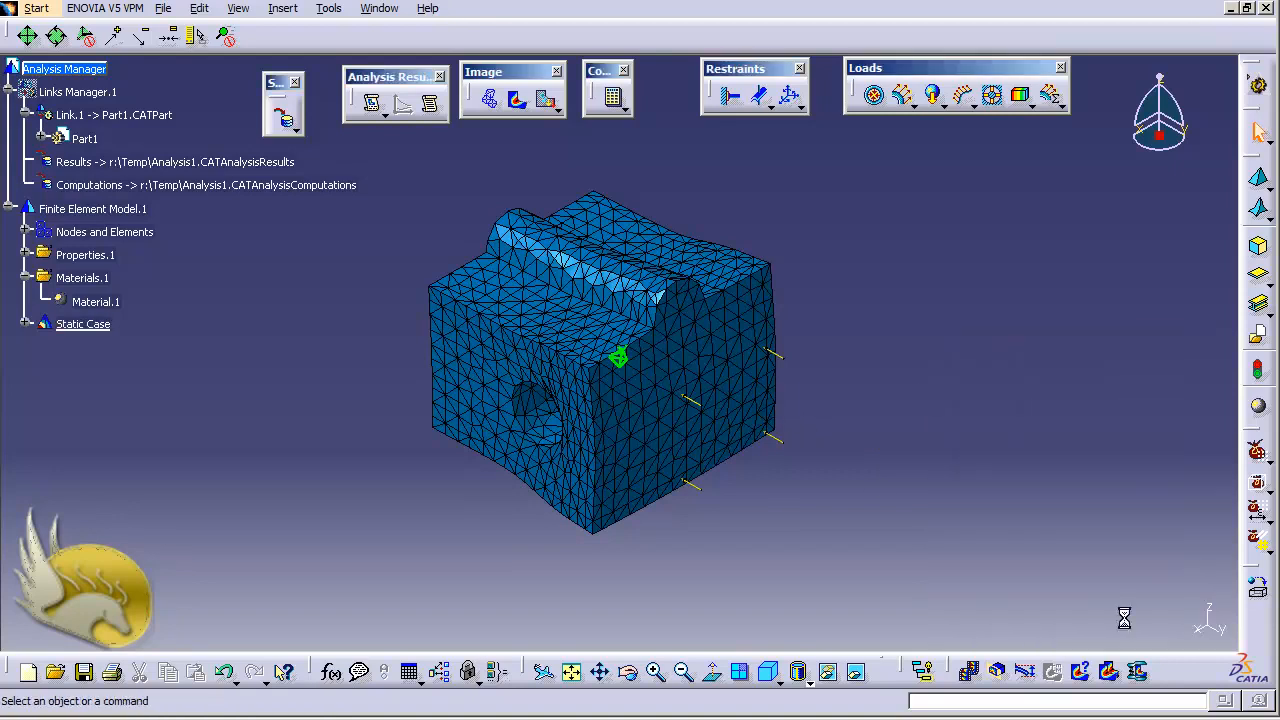
- Generate the Von Mises stress and displacement result images for the static case
left_click(518, 101)
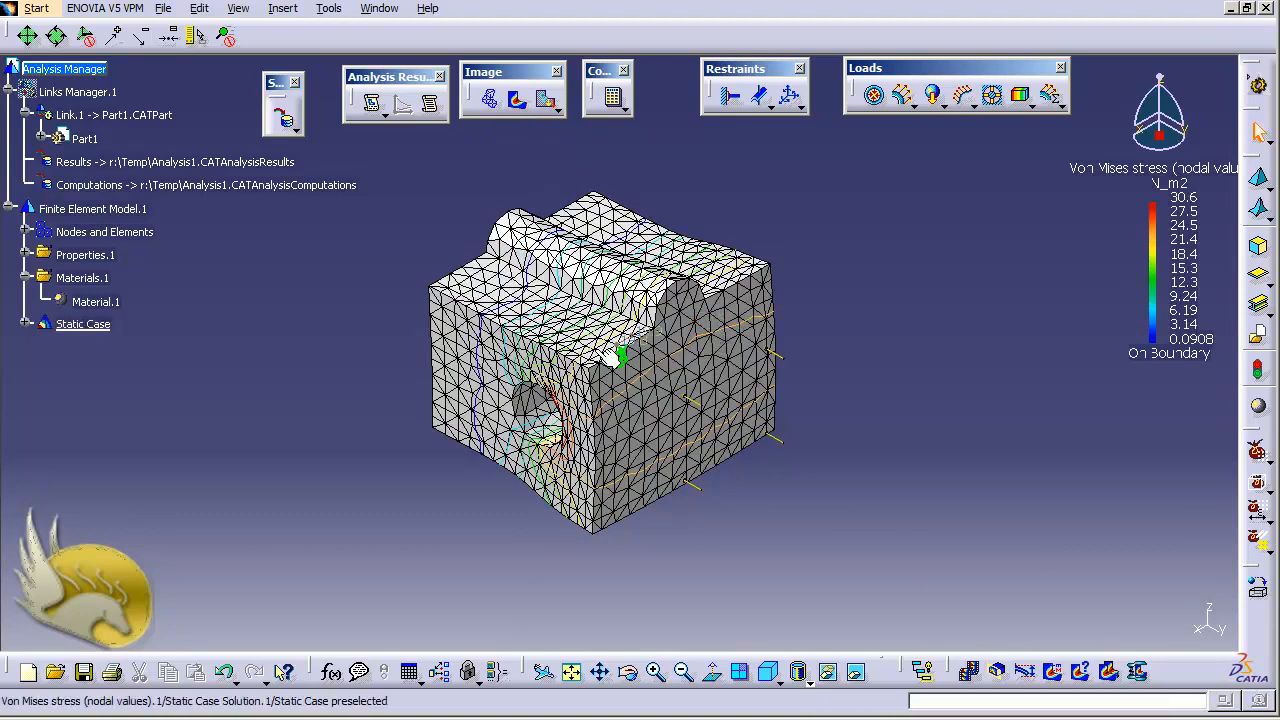
left_click(26, 324)
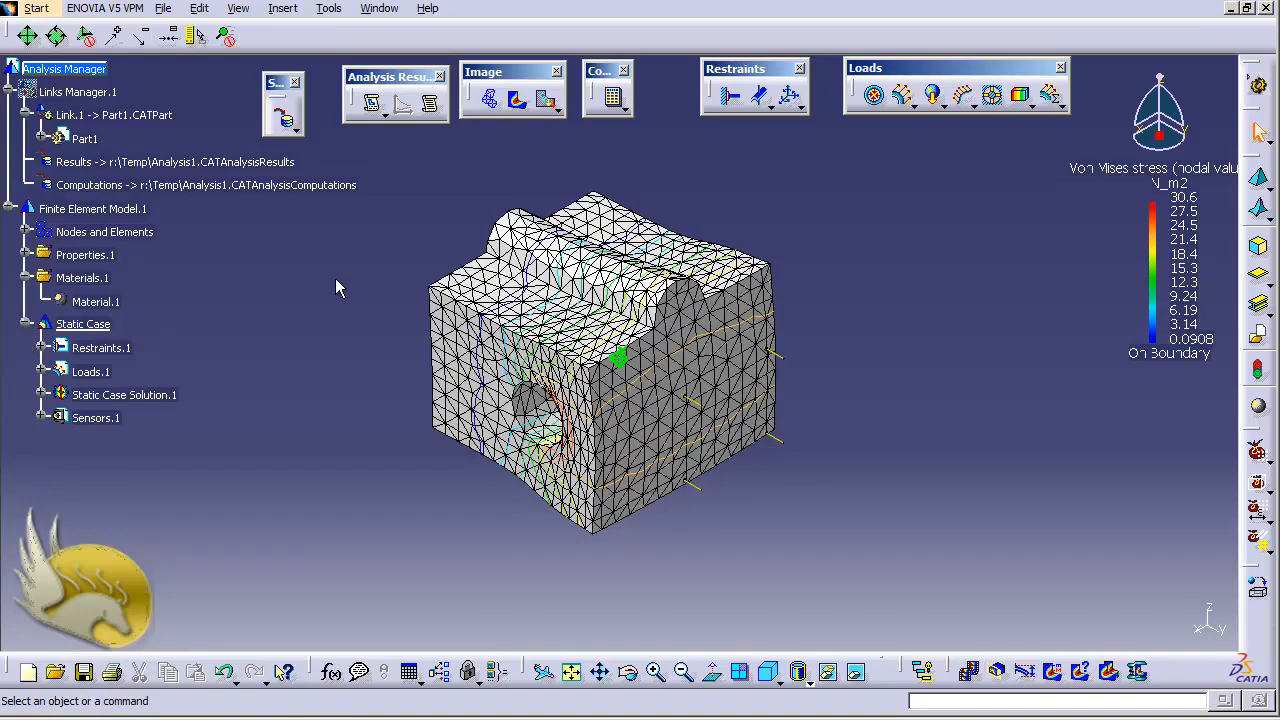
left_click(548, 101)
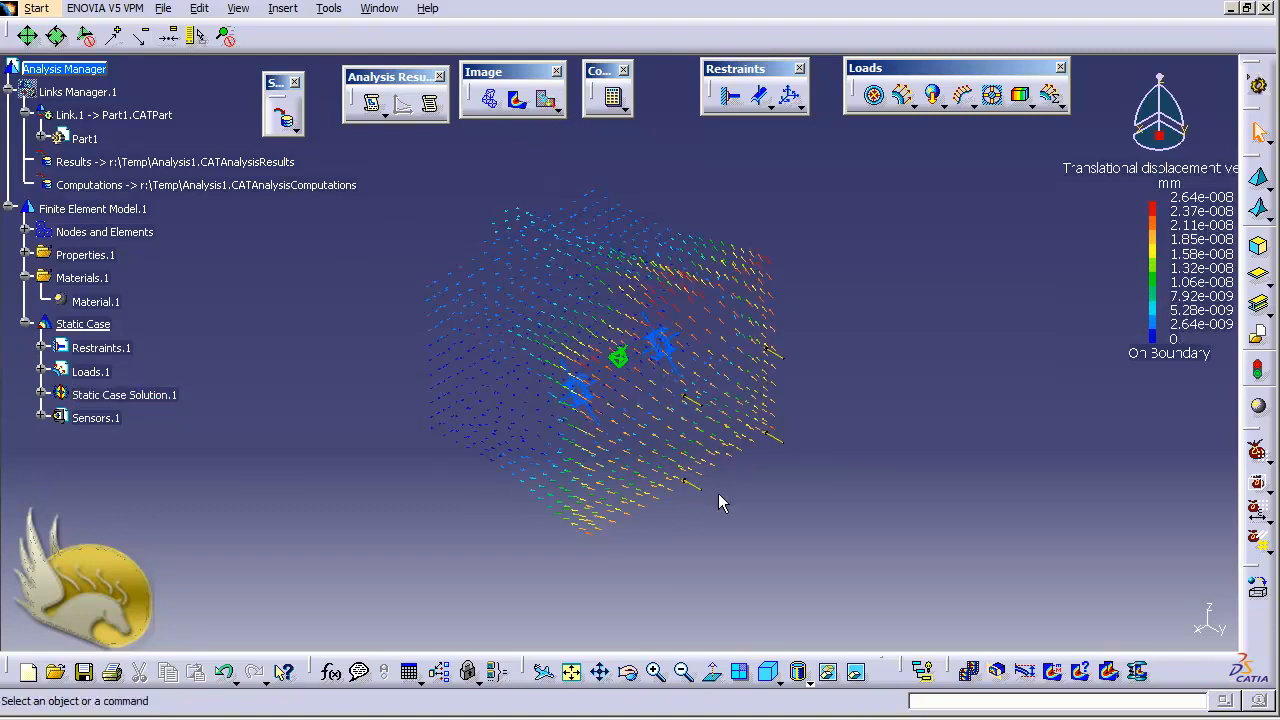
- Generate the principal stress and precision result images for the static case
left_click(557, 110)
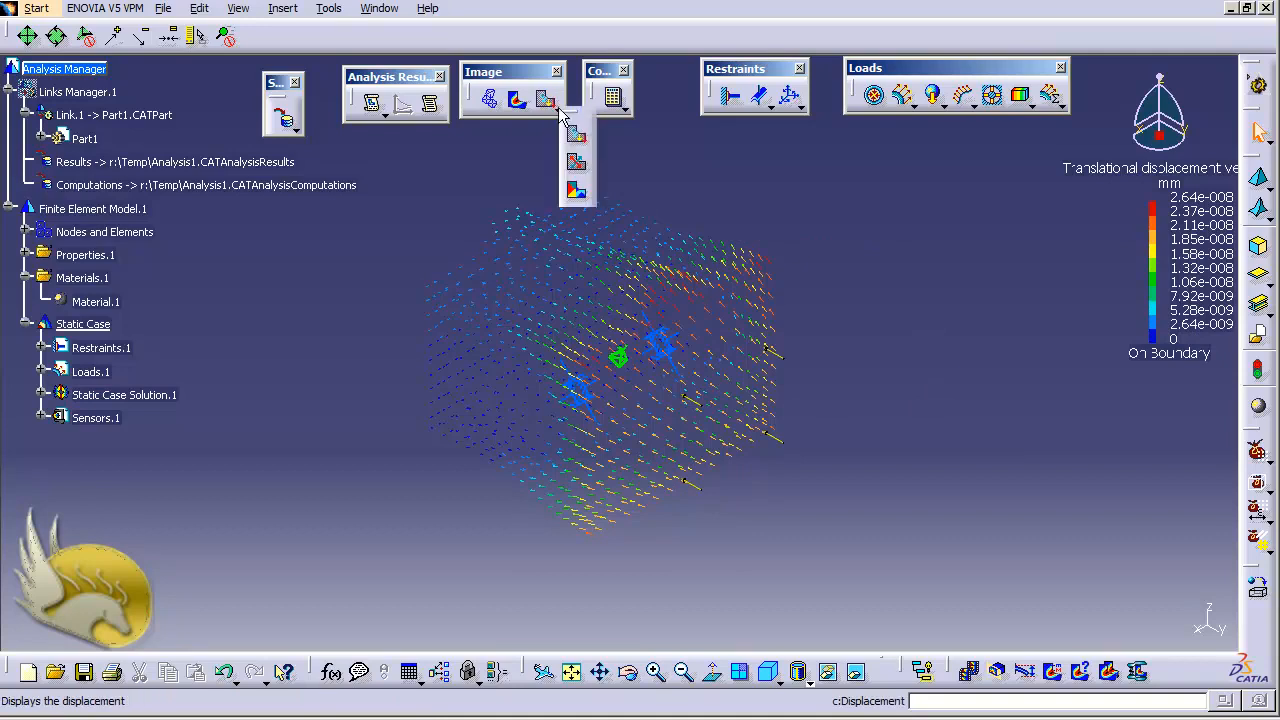
left_click(578, 165)
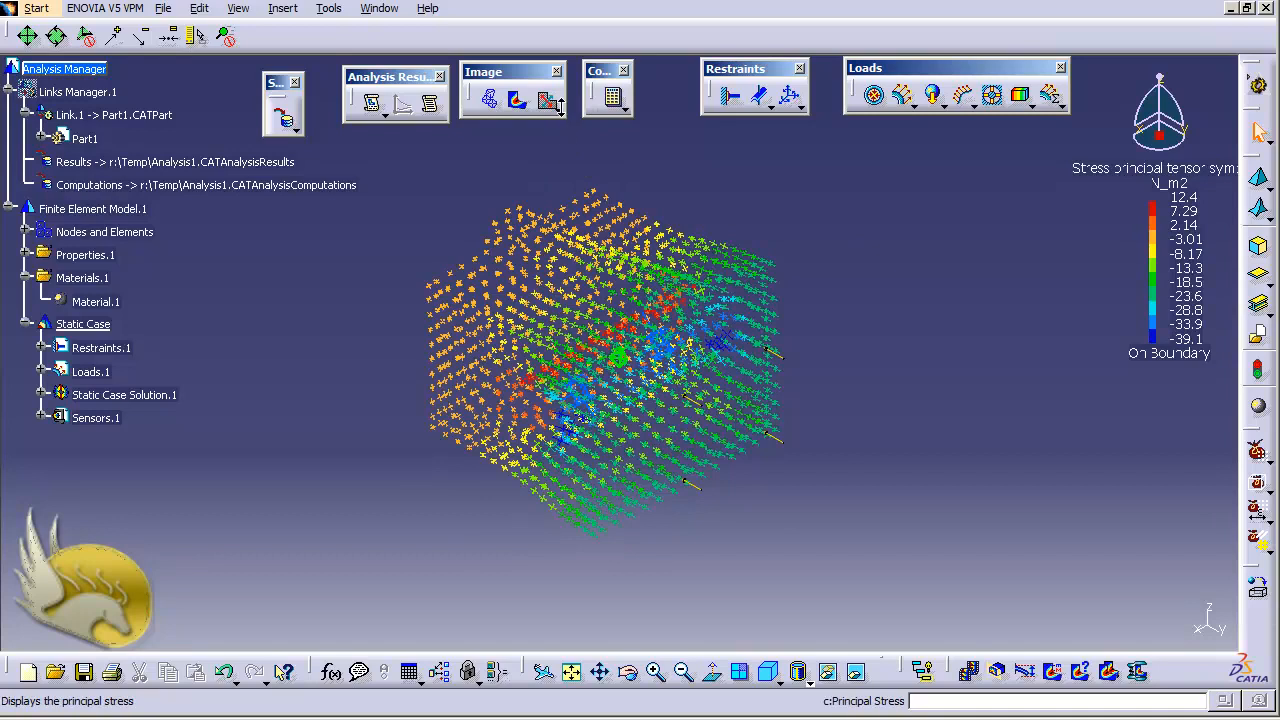
left_click(557, 110)
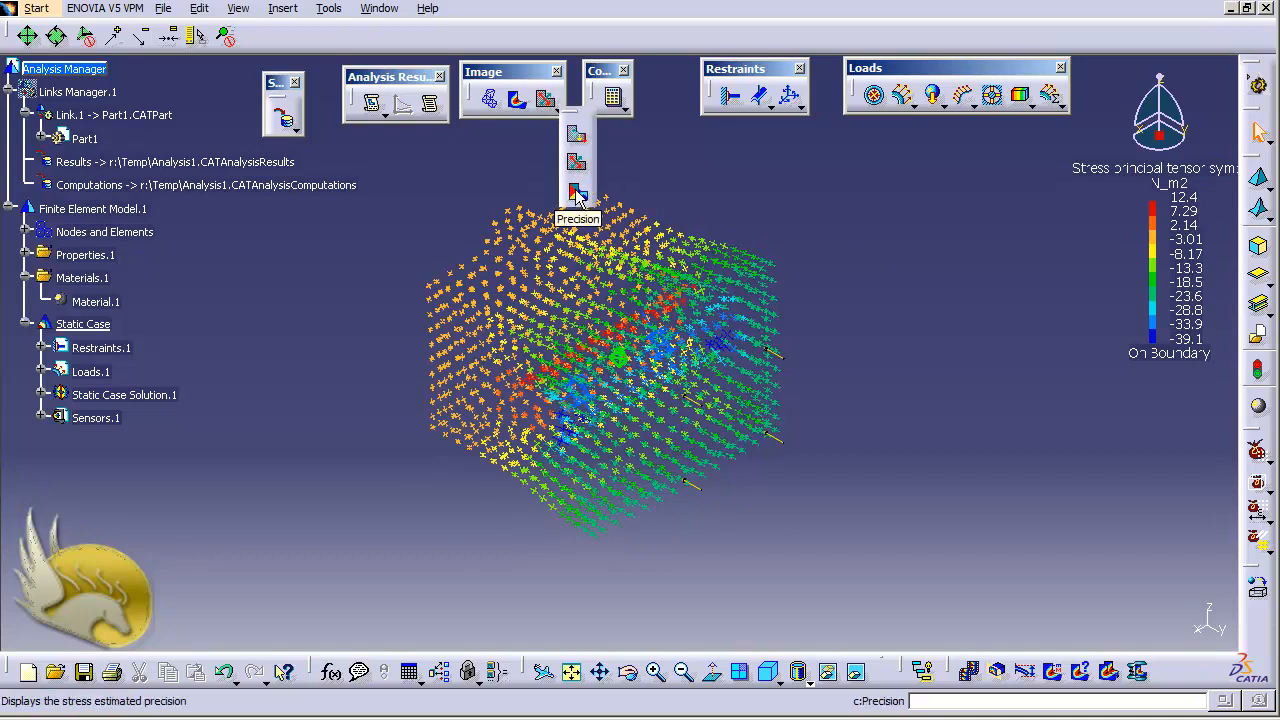
left_click(577, 193)
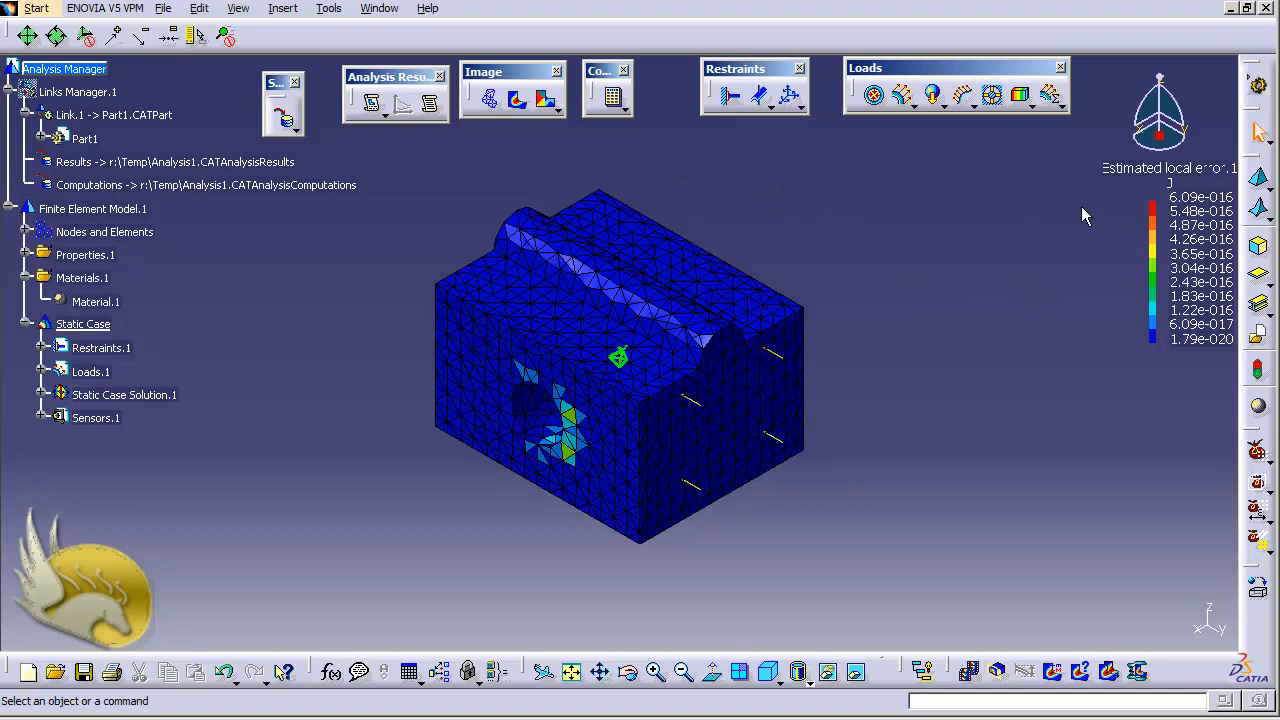
- Examine the estimated local error color map's options, including its value distribution and display format
left_click(1201, 318)
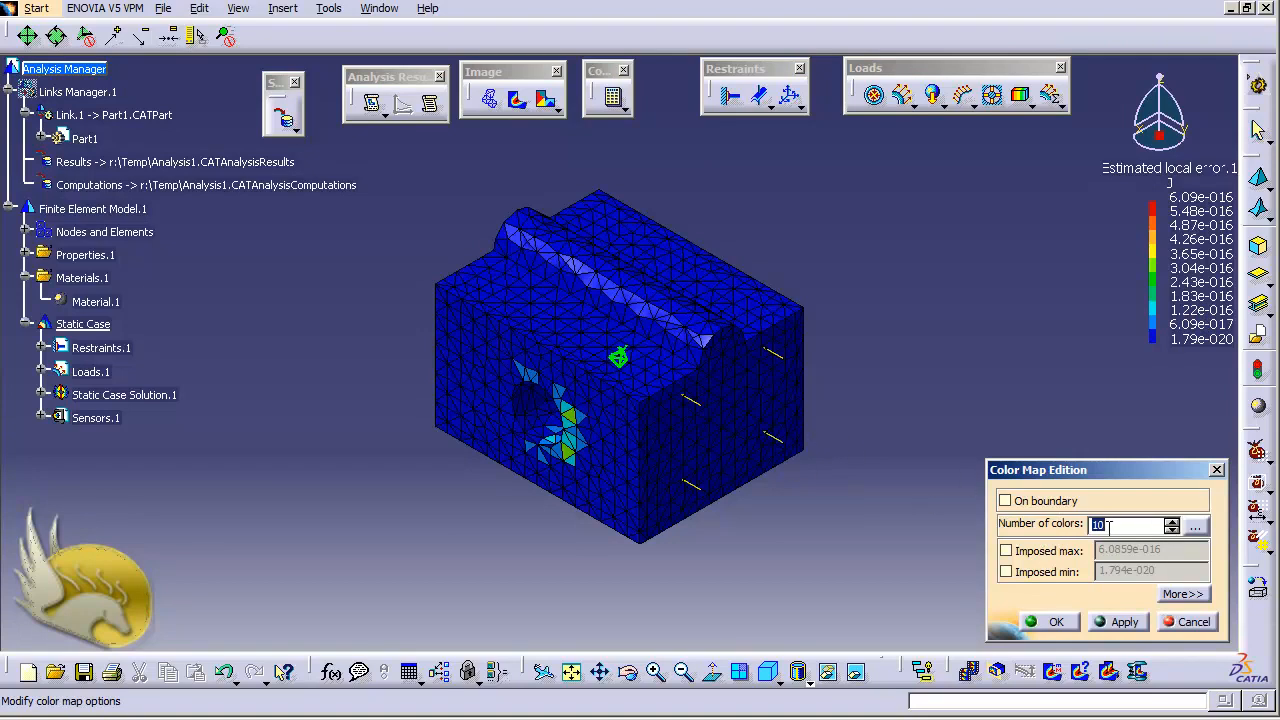
left_click(1182, 594)
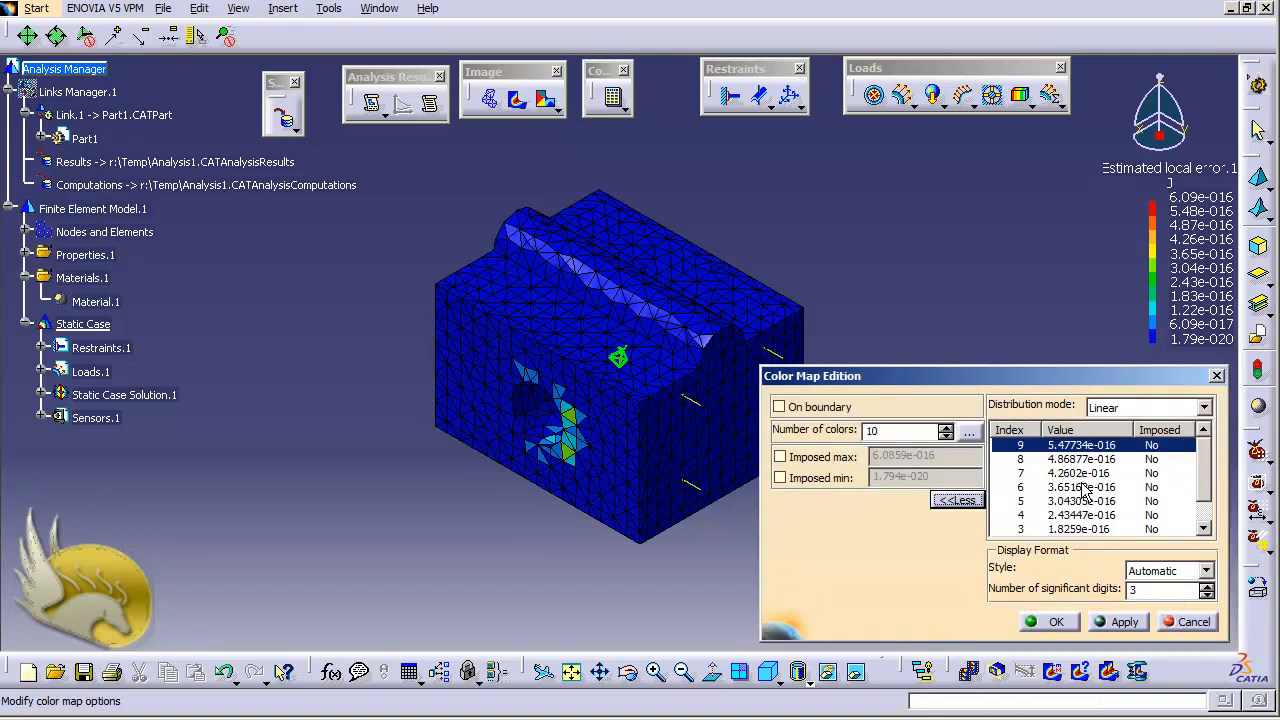
left_click(1052, 487)
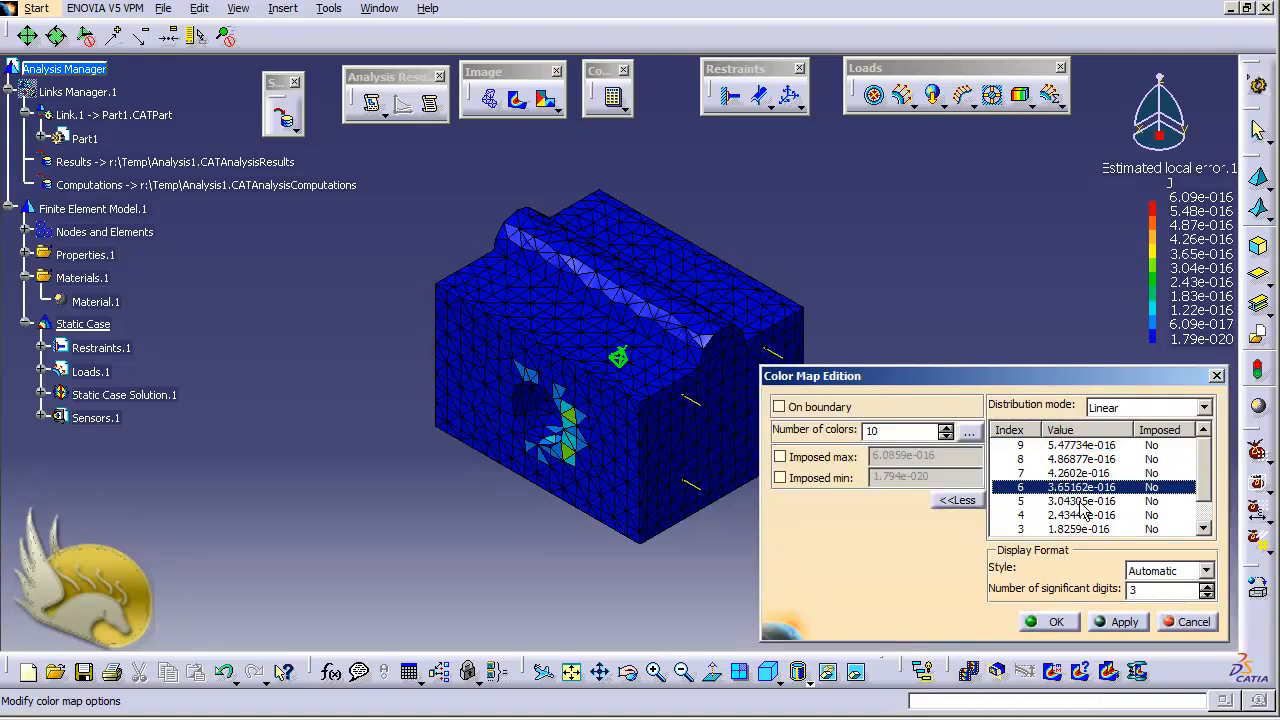
left_click(1081, 502)
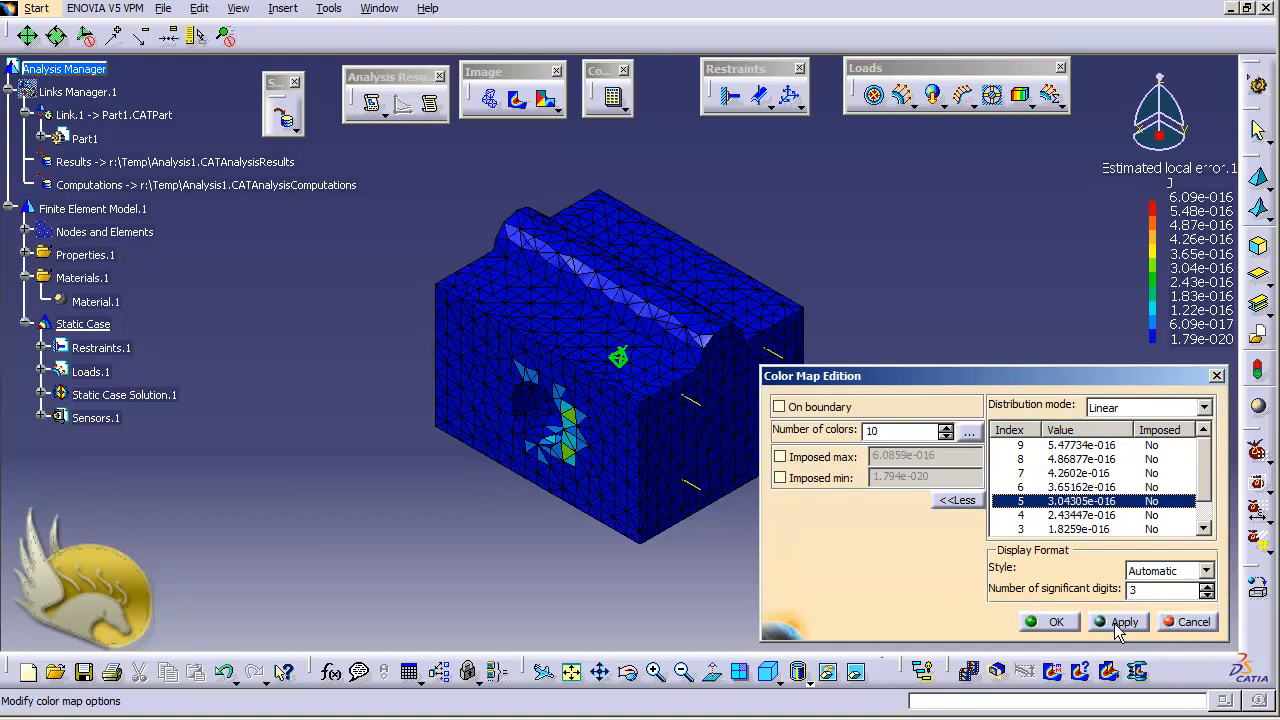
left_click(1188, 621)
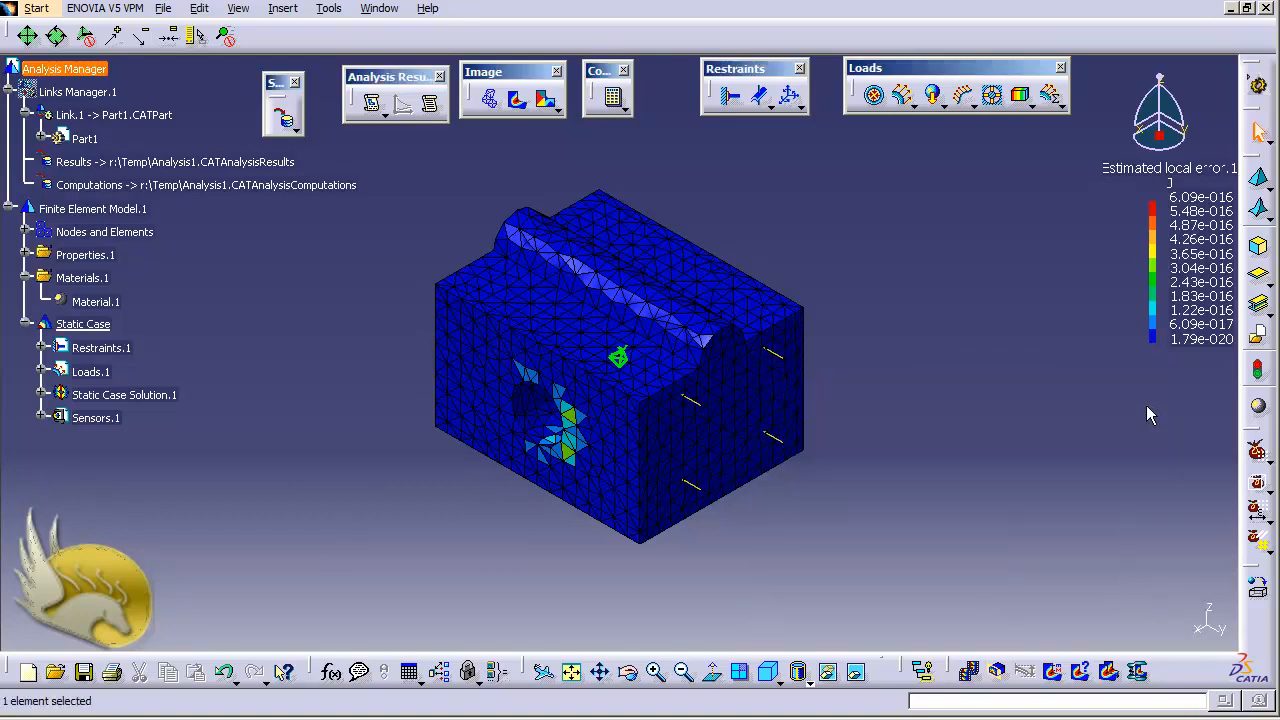
- Examine the feature and graphic properties of the estimated local error color map
right_click(1179, 325)
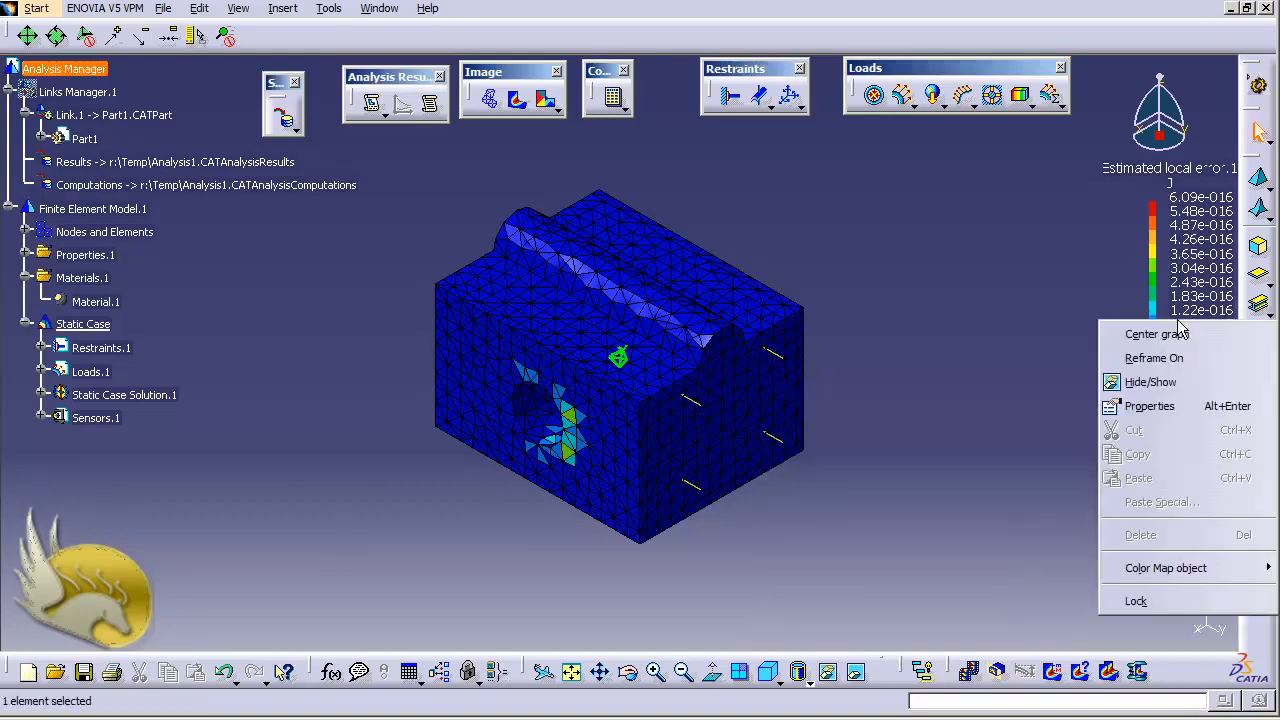
left_click(1160, 406)
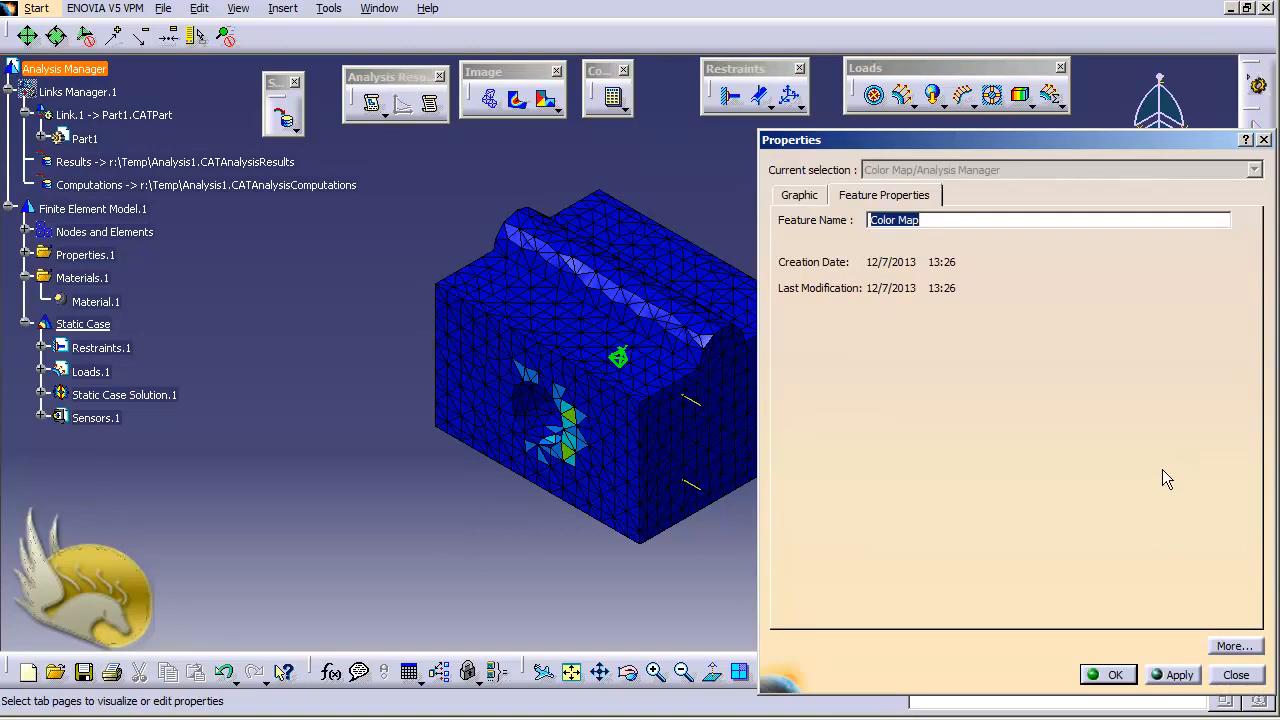
left_click(804, 195)
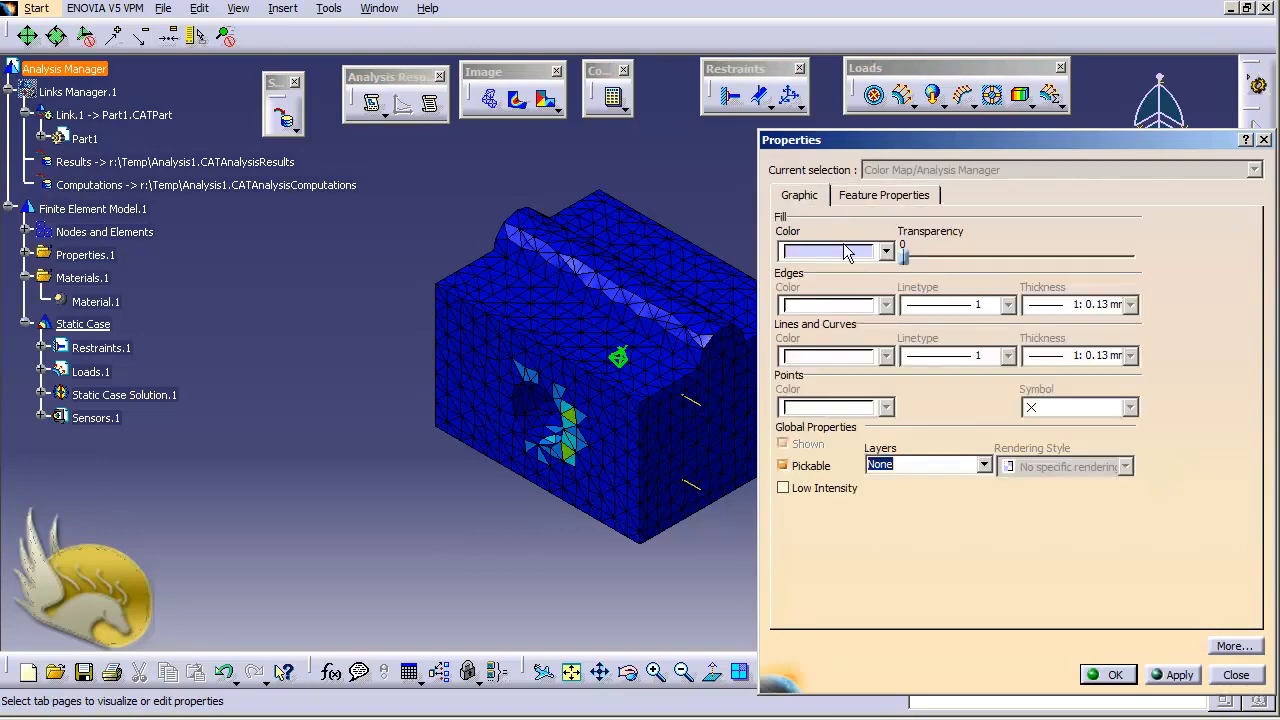
left_click(1218, 674)
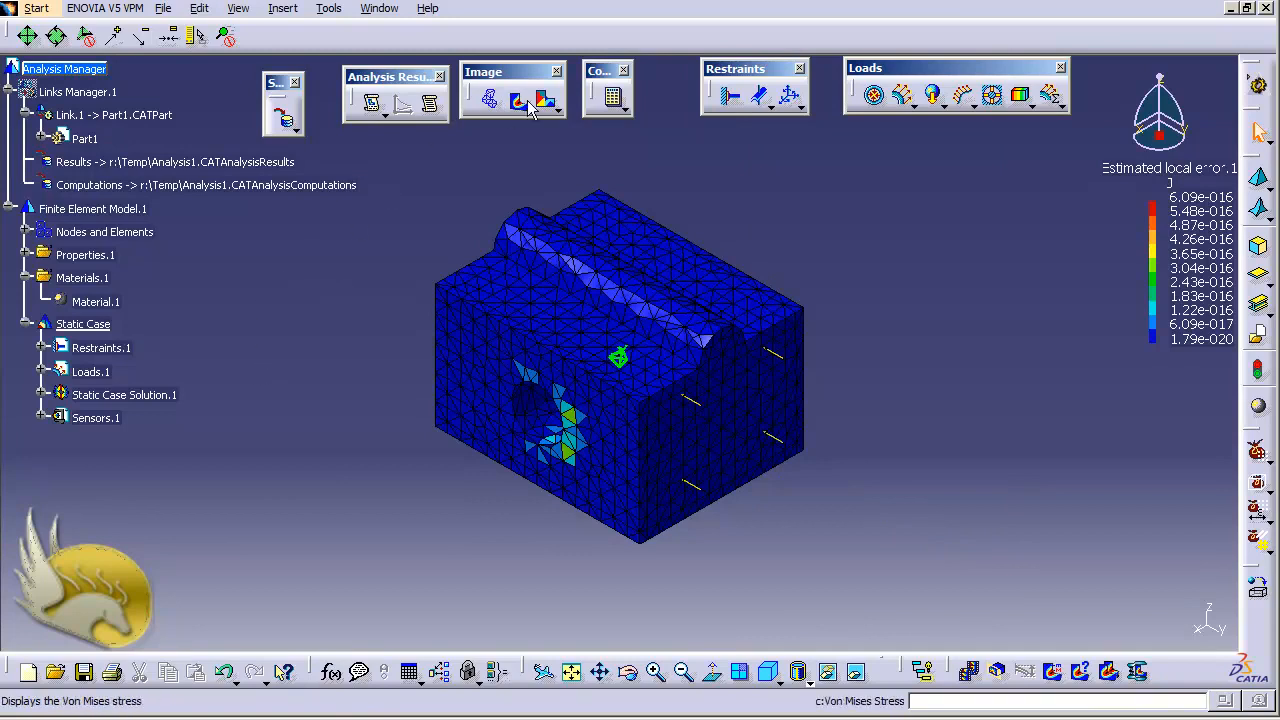
- Activate the deformed mesh and Von Mises stress images under the static case solution, leaving their image settings unedited
left_click(42, 395)
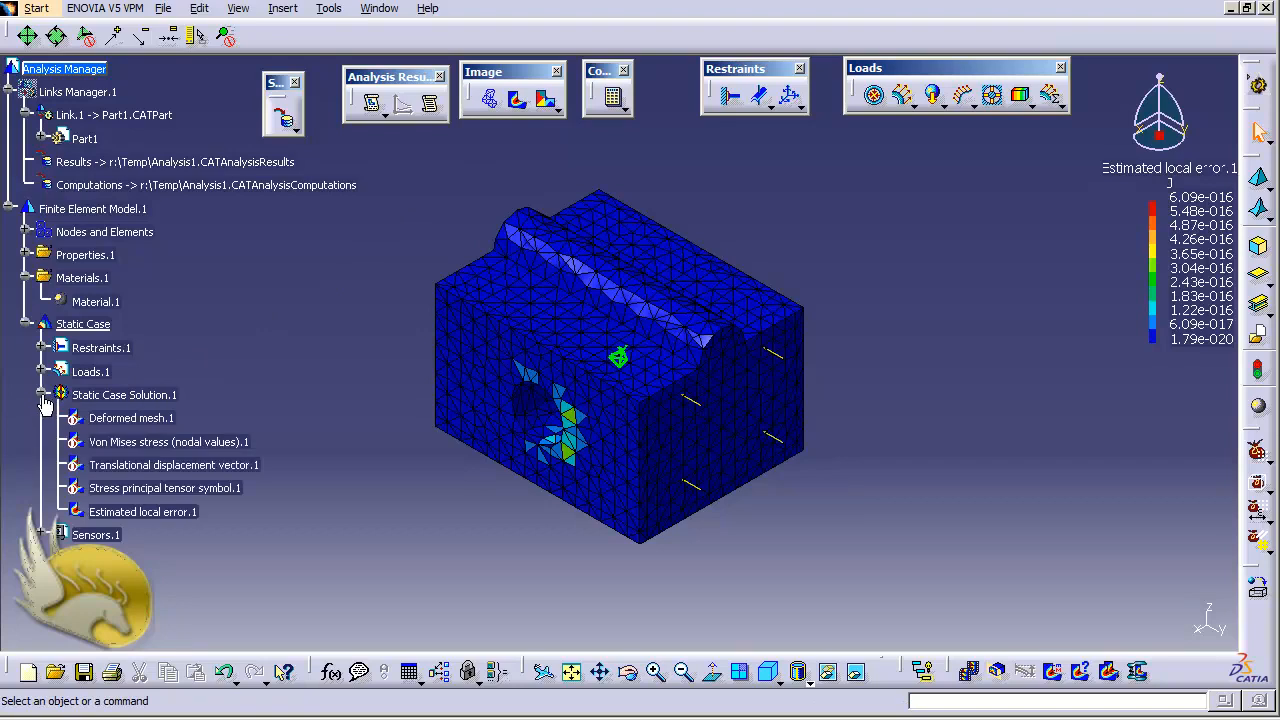
left_click(142, 423)
right_click(139, 441)
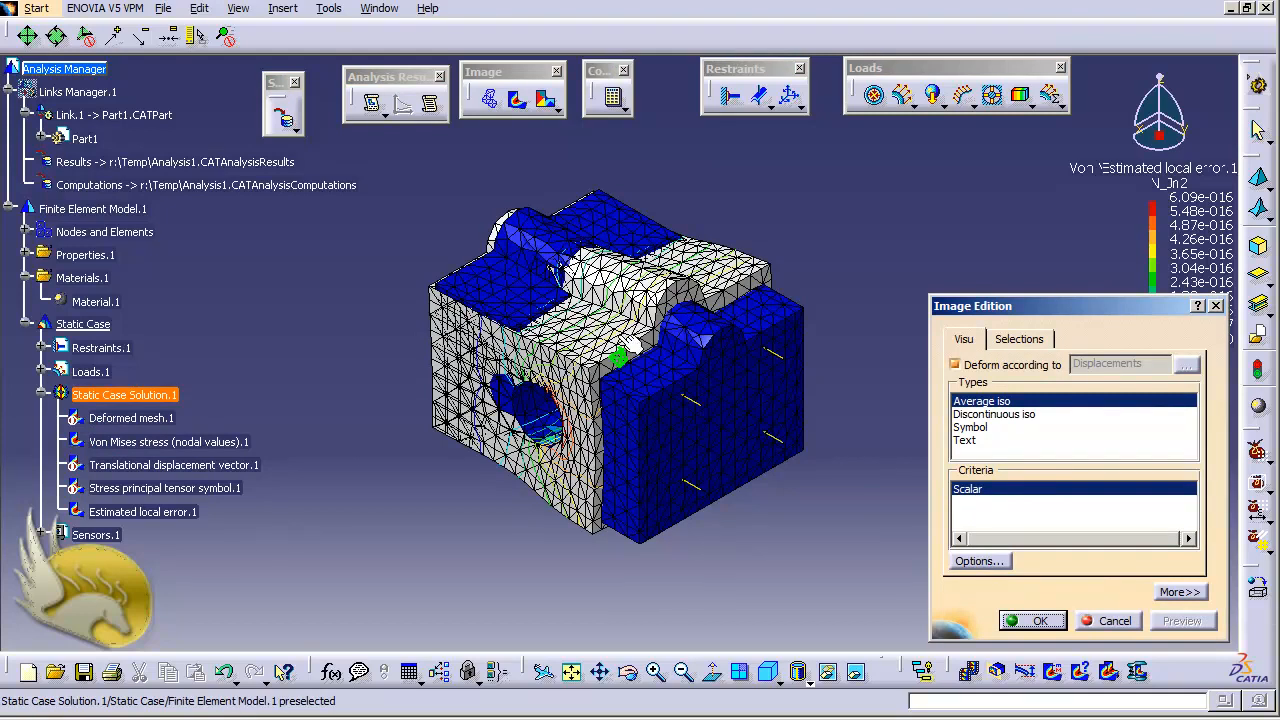
left_click(1133, 627)
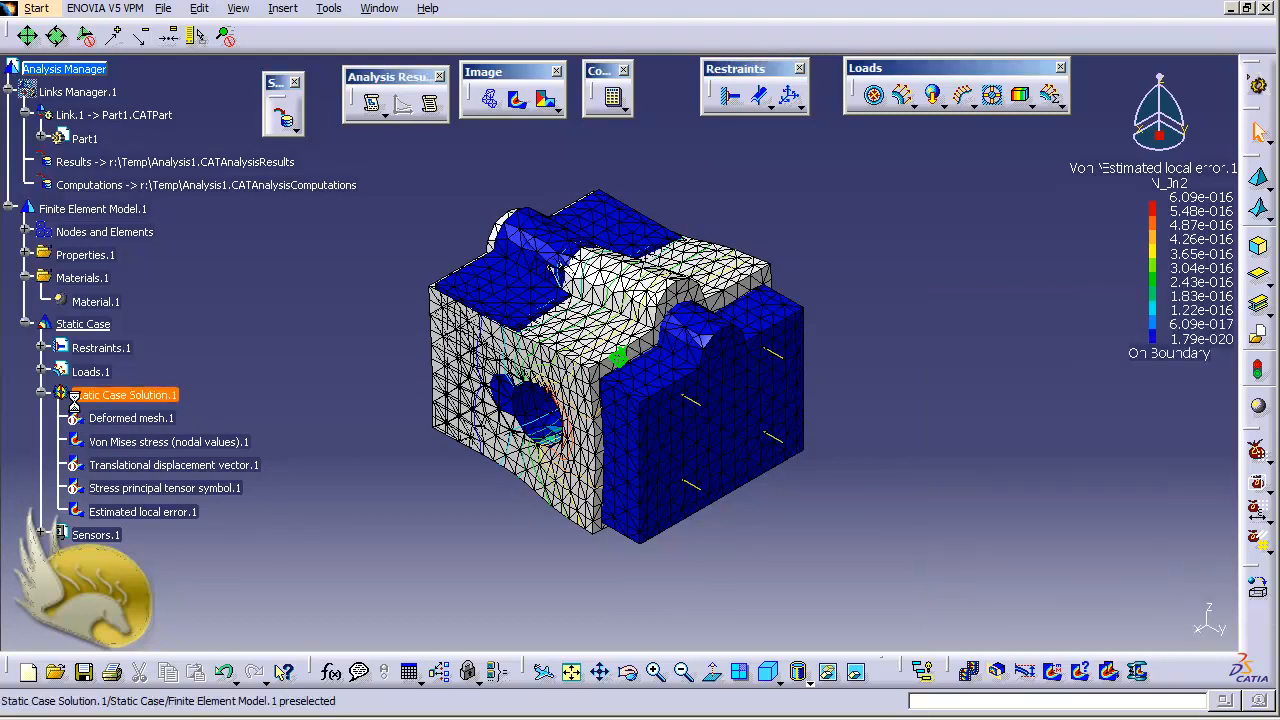
double_click(127, 420)
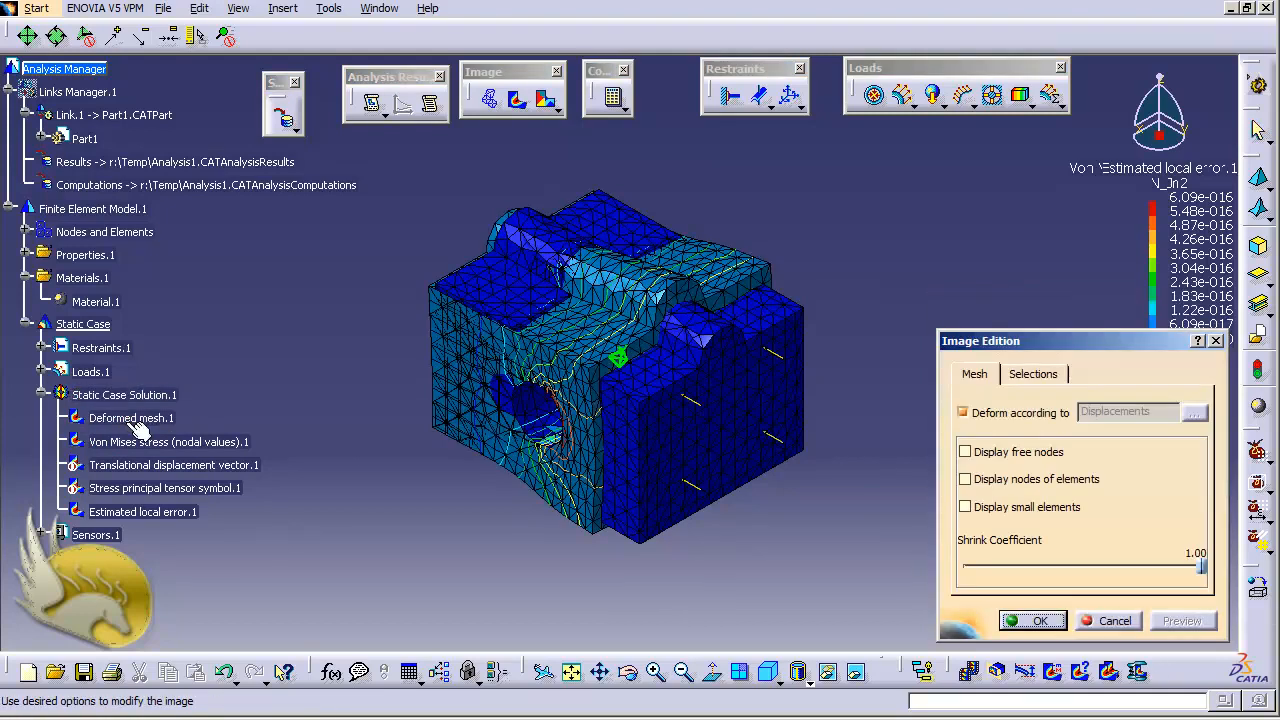
left_click(1106, 621)
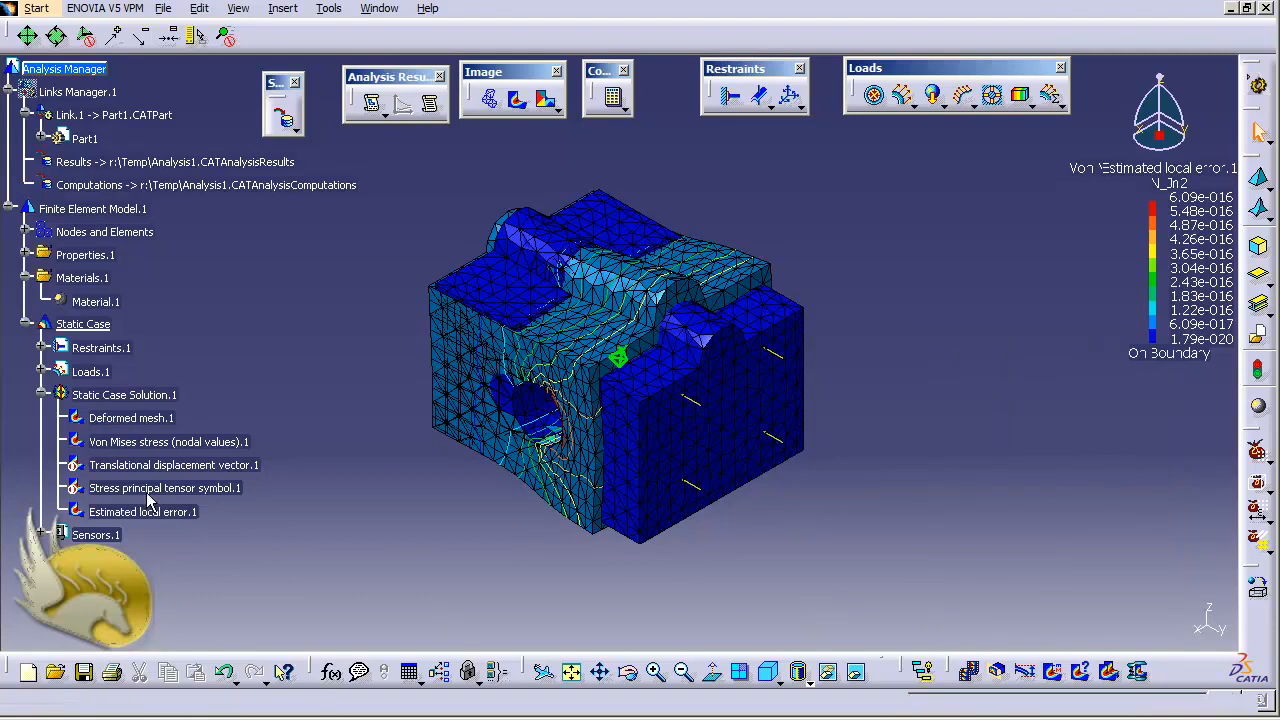
- Activate the translational displacement vector and stress principal tensor images under the static case solution
double_click(150, 466)
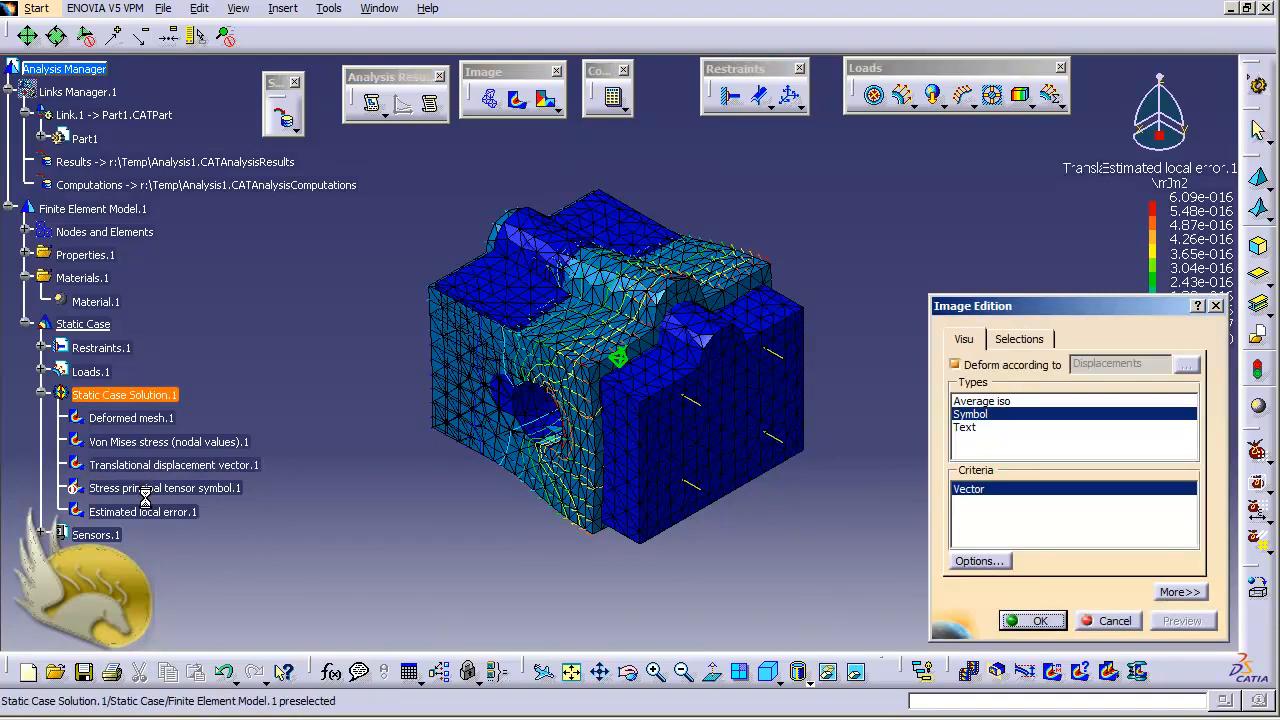
left_click(1110, 622)
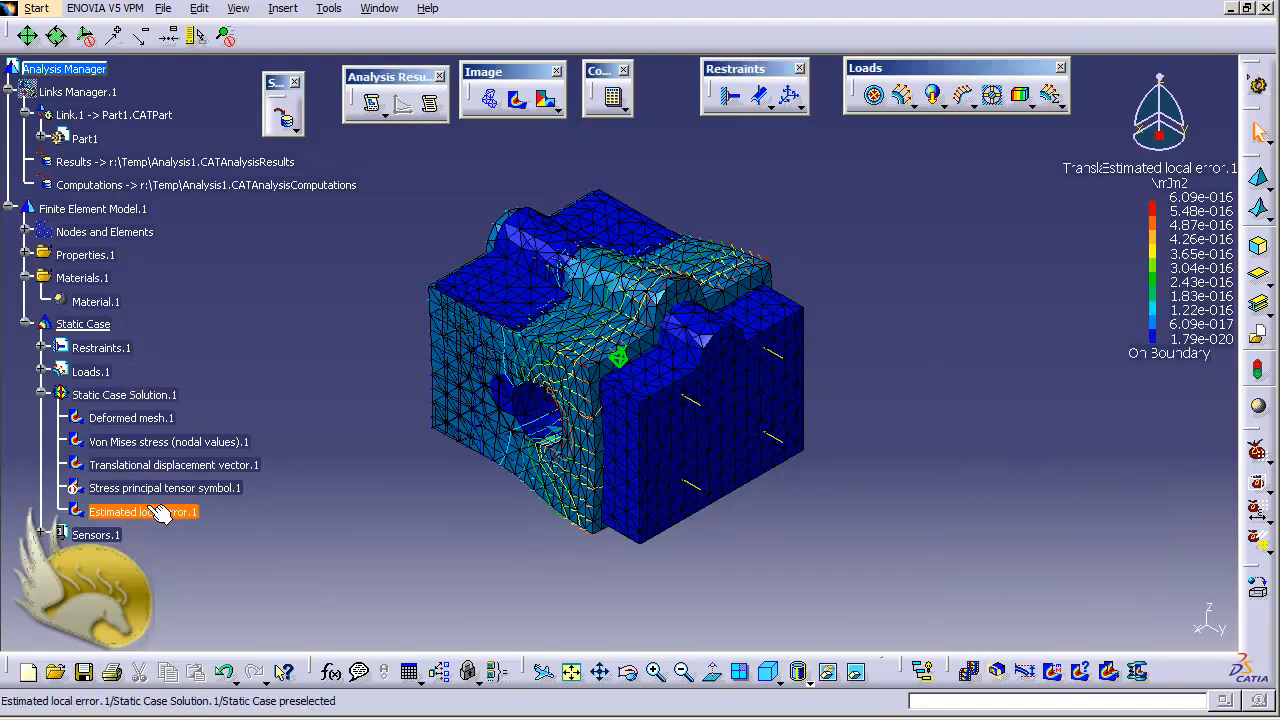
double_click(150, 488)
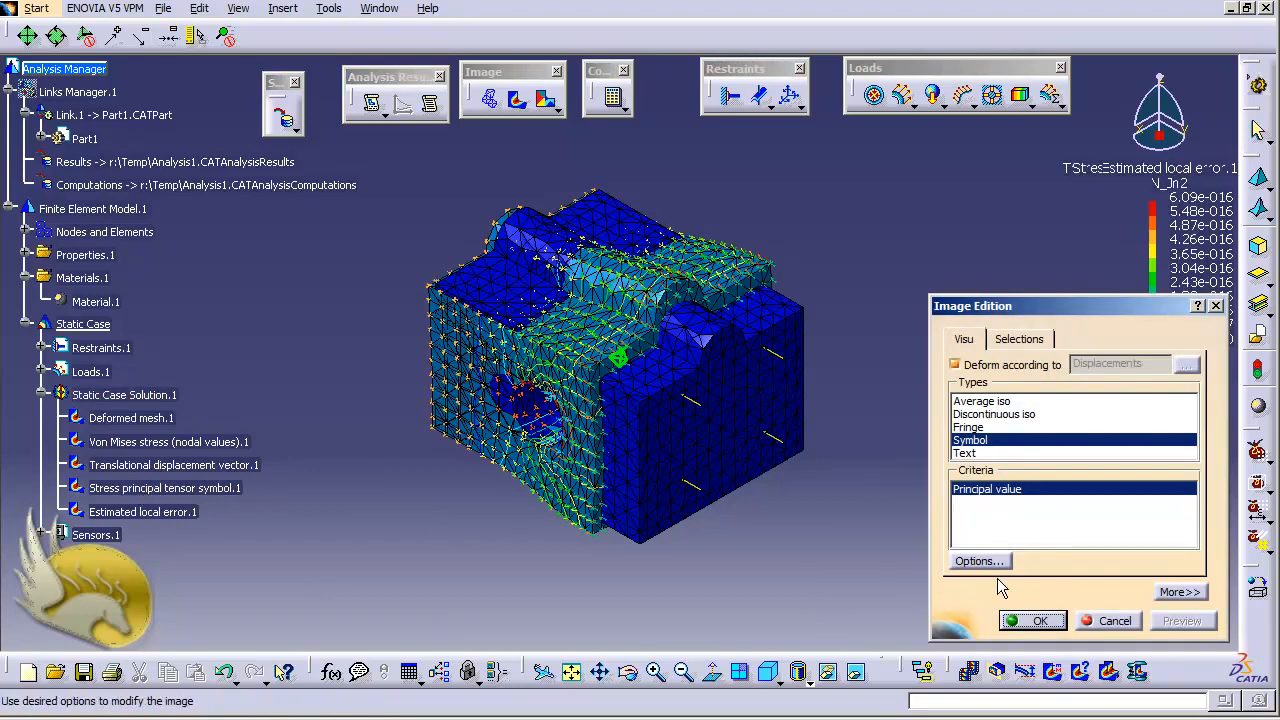
left_click(1102, 624)
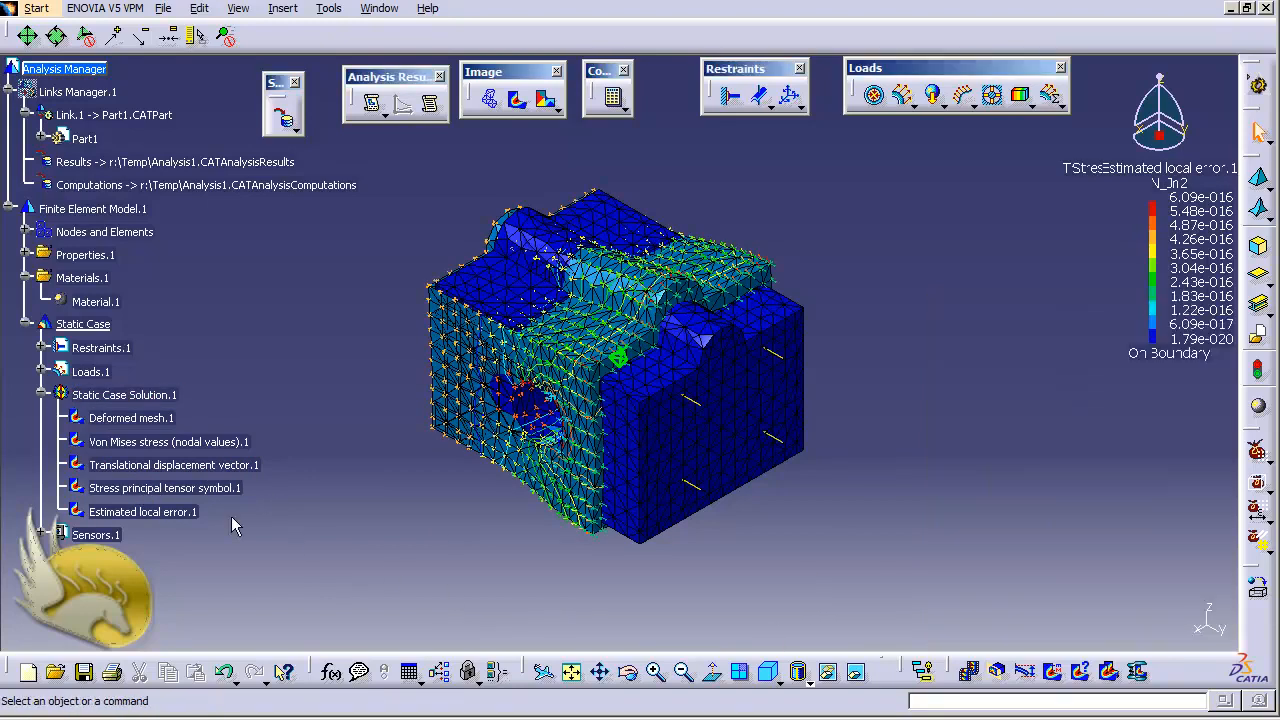
- Examine the estimated local error image's visualization types and its available selection groups
double_click(180, 512)
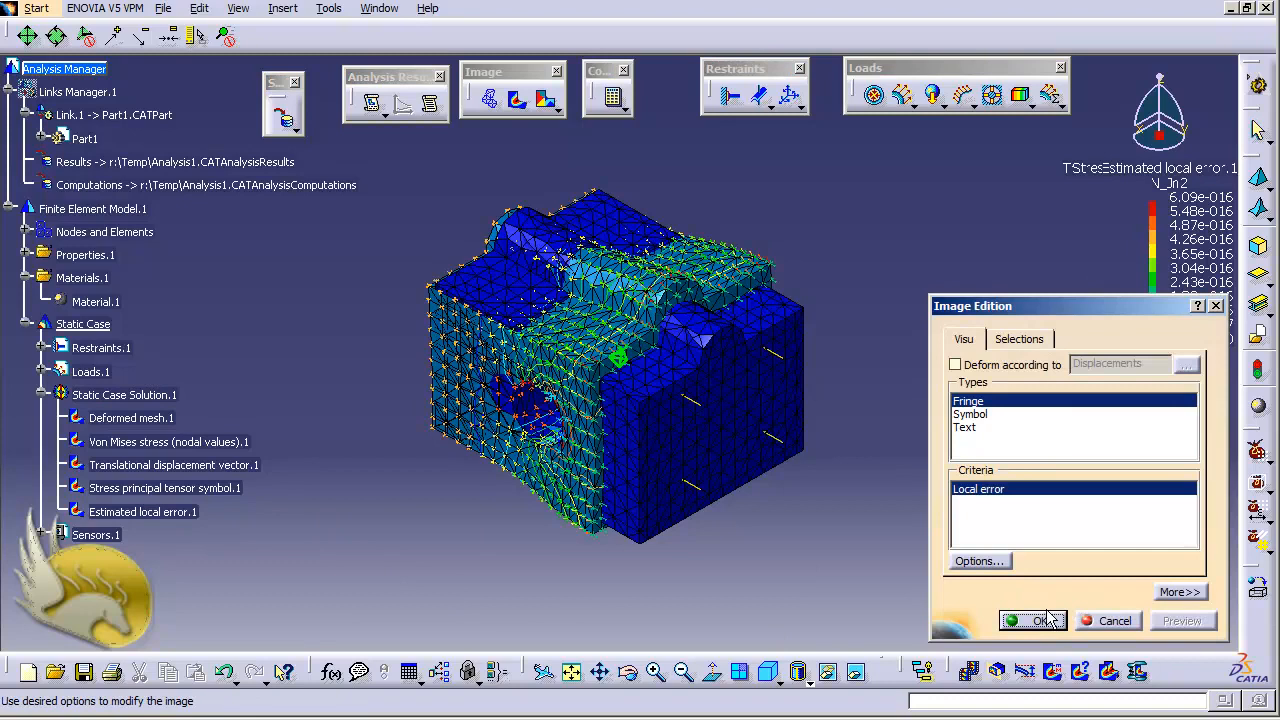
left_click(1010, 340)
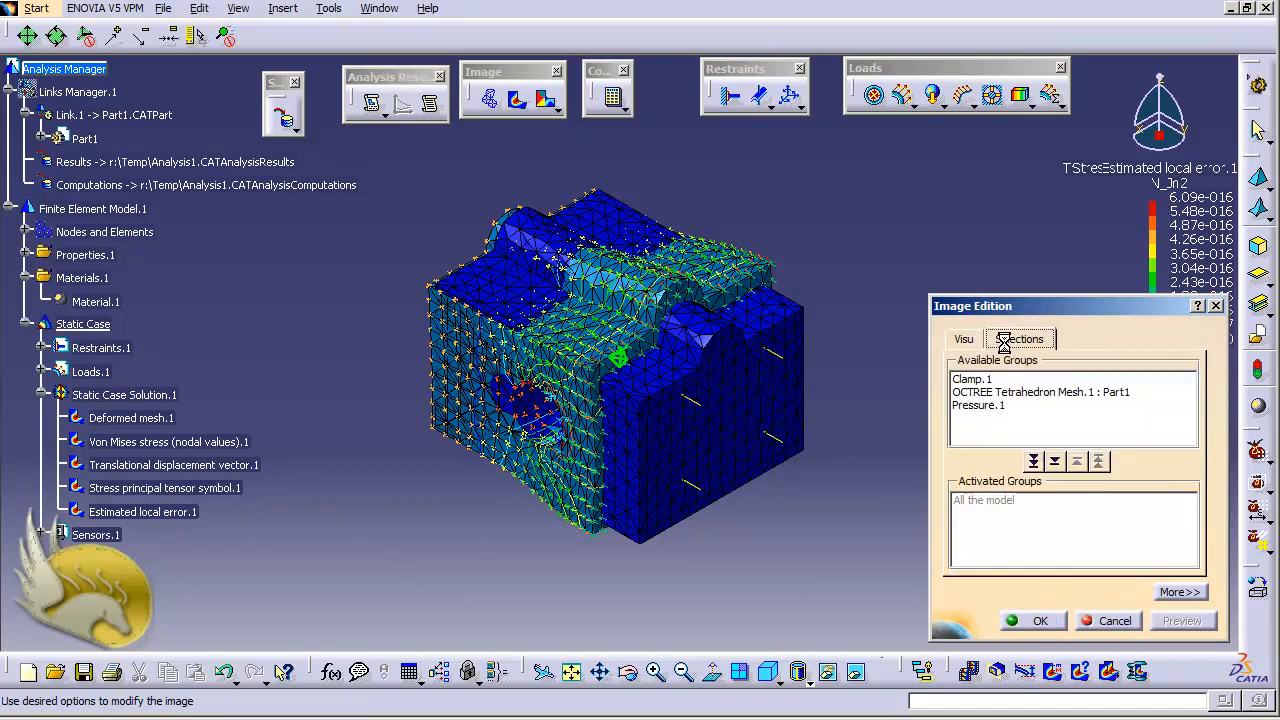
left_click(964, 340)
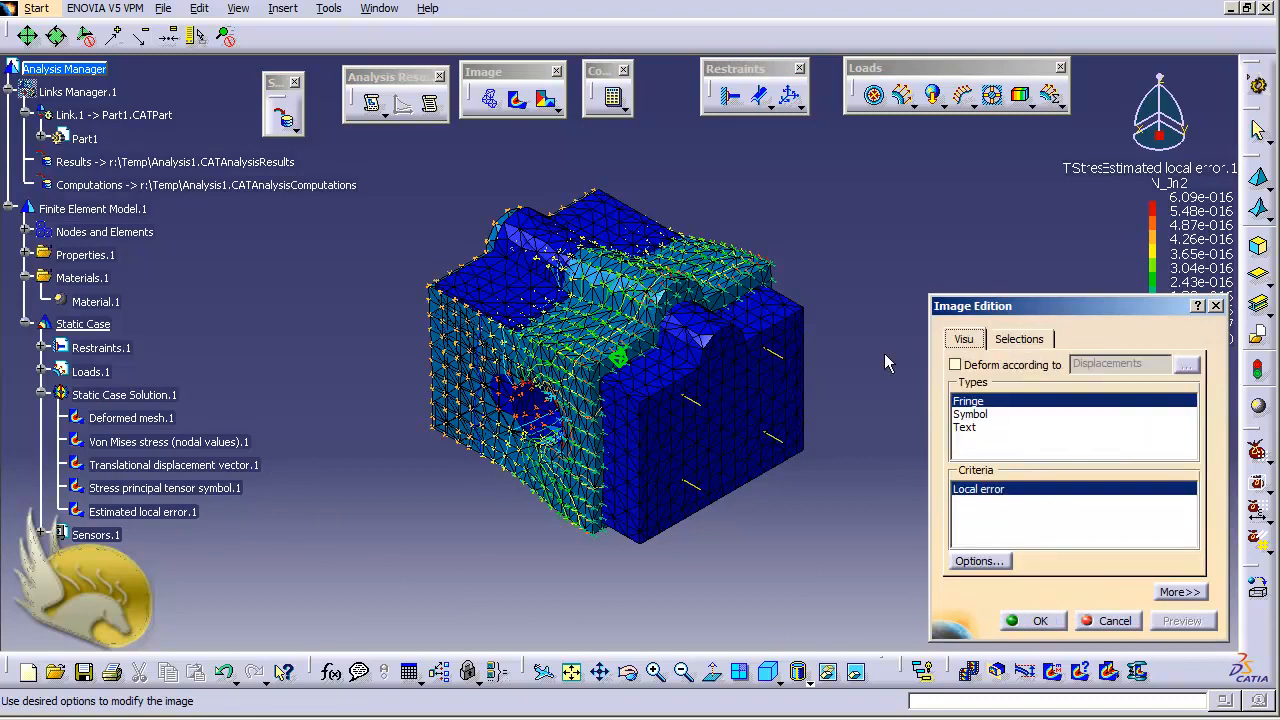
left_click(1005, 342)
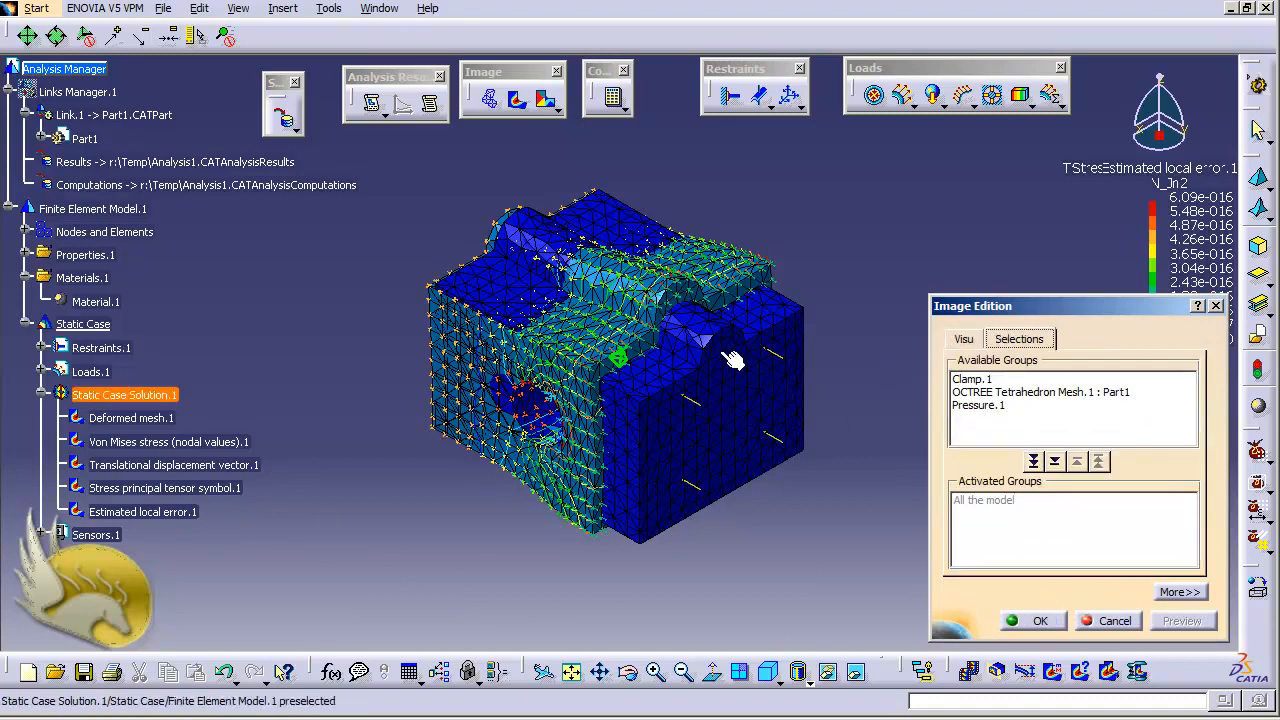
left_click(1102, 619)
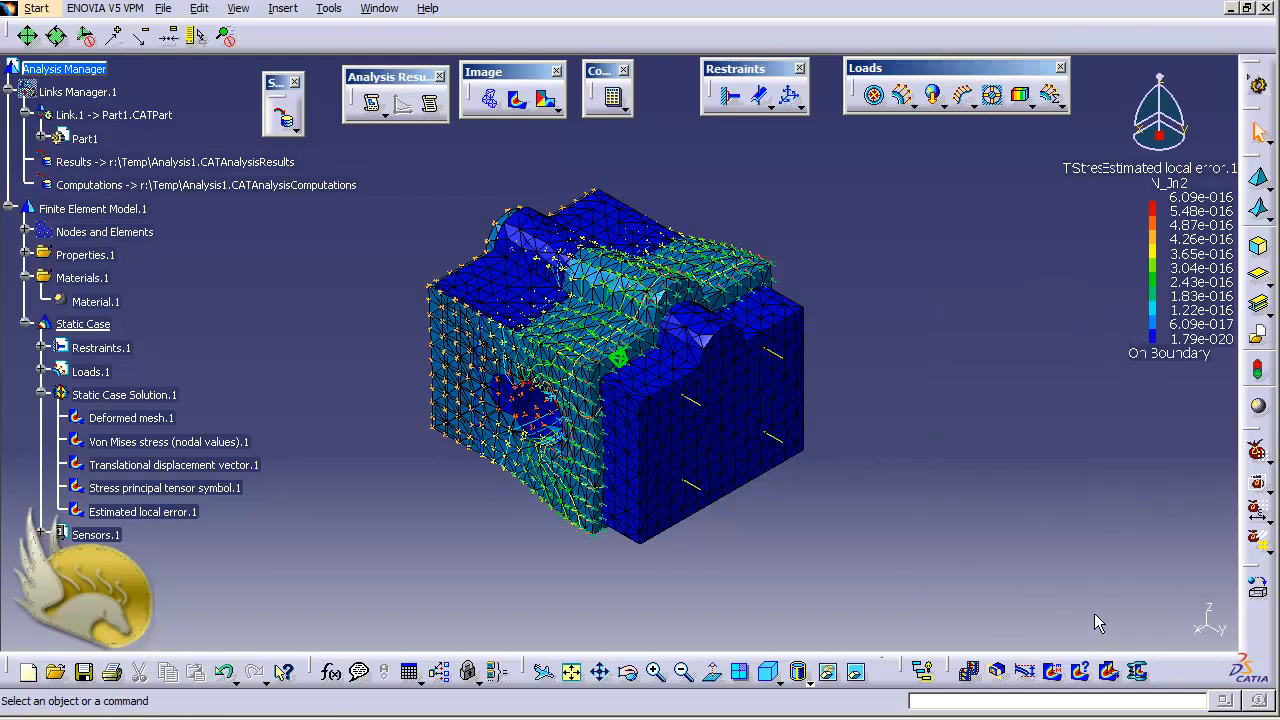
- Animate the deformed mesh image and slow the animation speed slightly
left_click(328, 9)
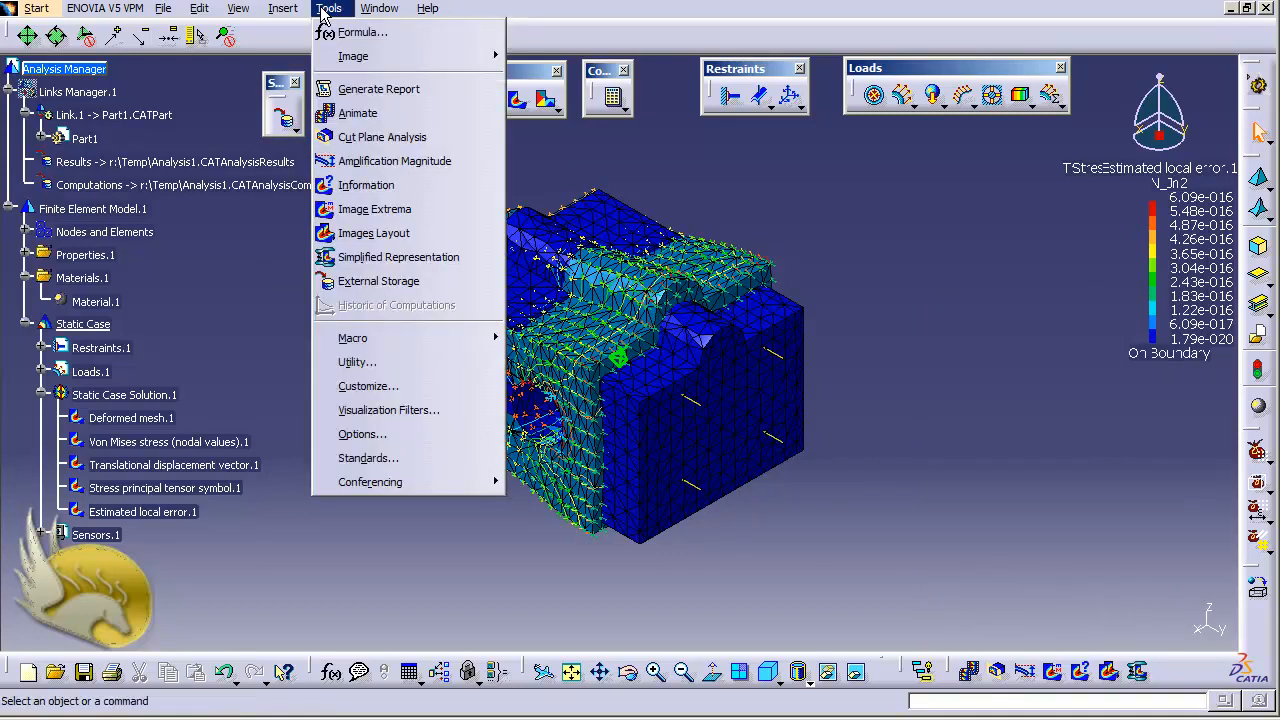
left_click(360, 113)
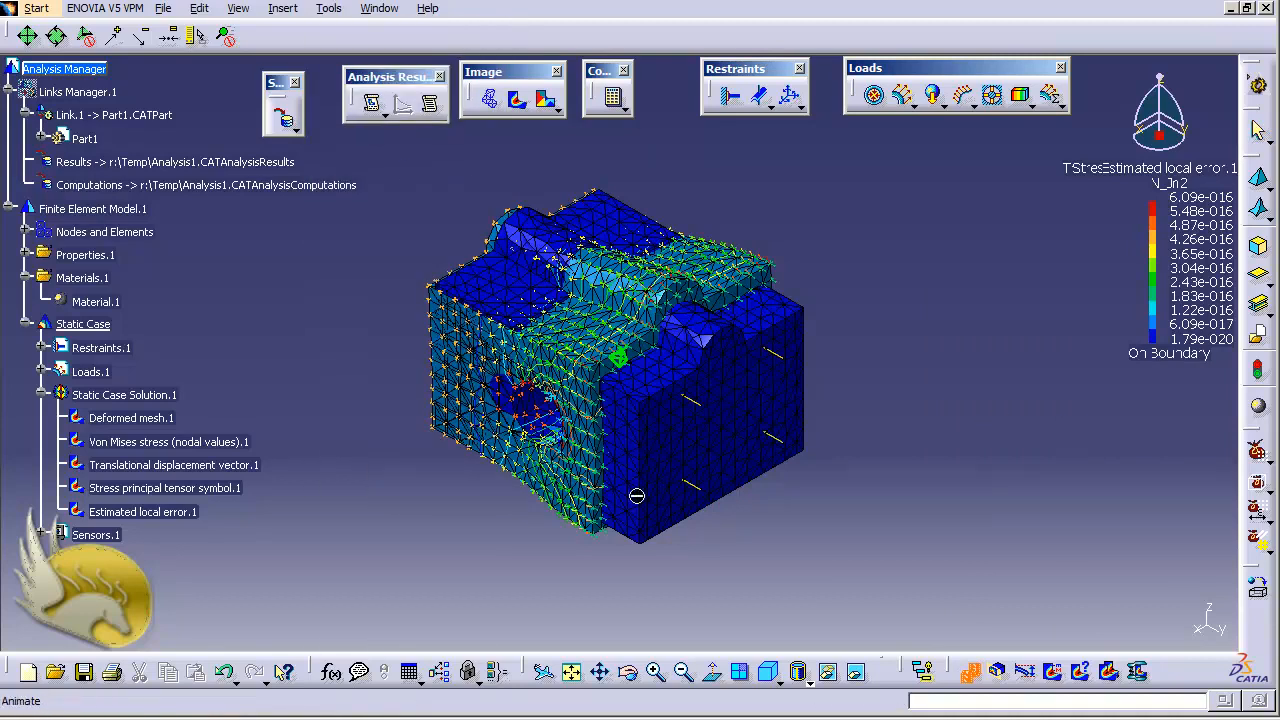
left_click(165, 420)
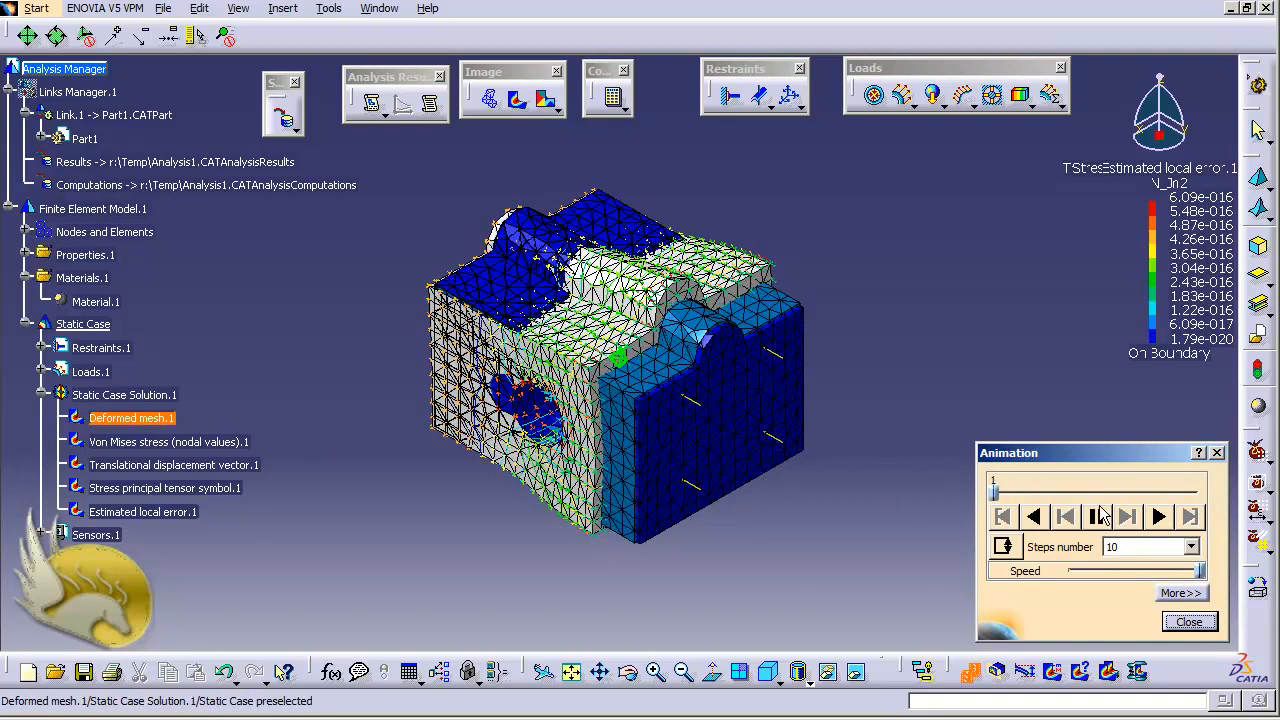
left_click_drag(1200, 572, 1173, 573)
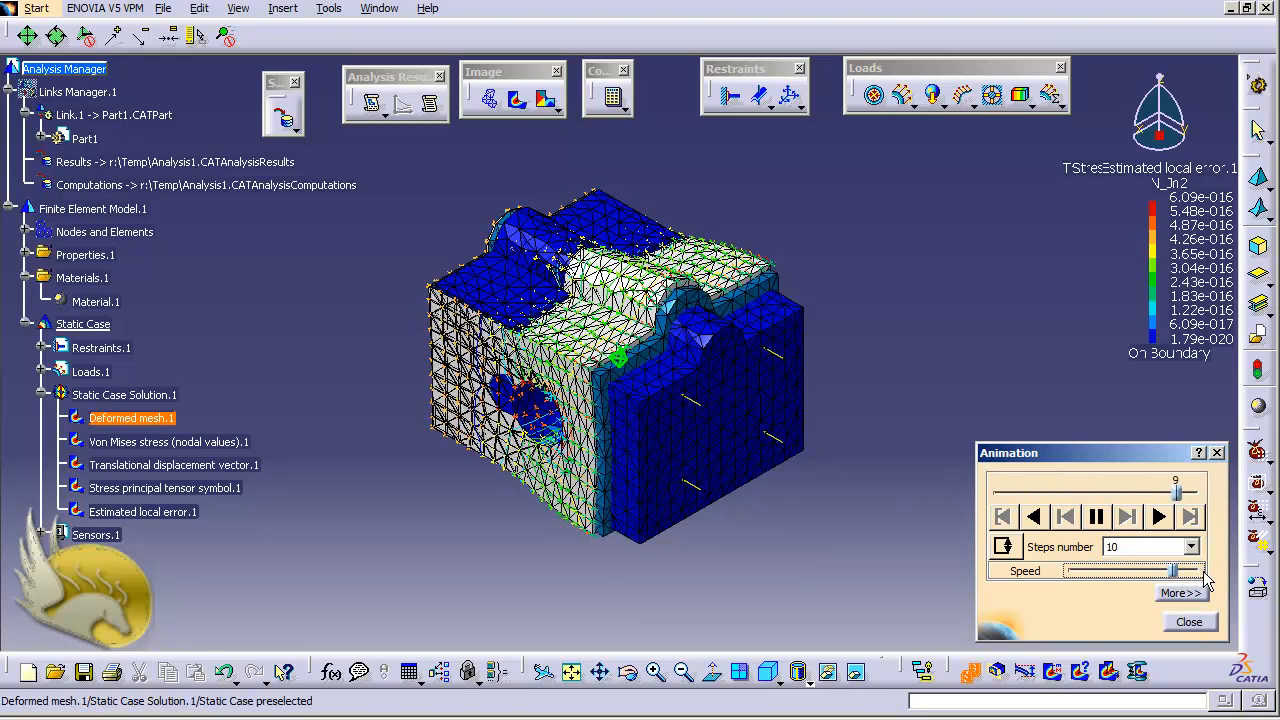
- Examine the animation's additional options, including interpolation of values and displacements, and close the animation
left_click(1180, 593)
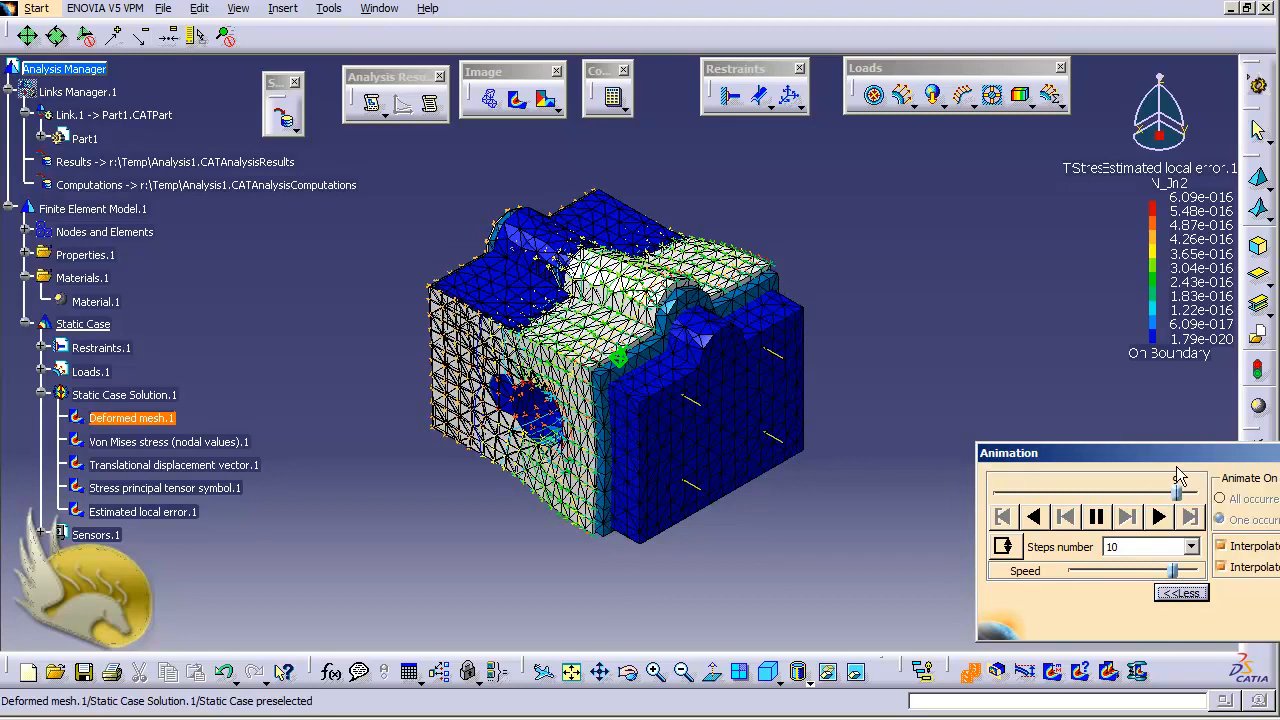
left_click_drag(1150, 453, 844, 461)
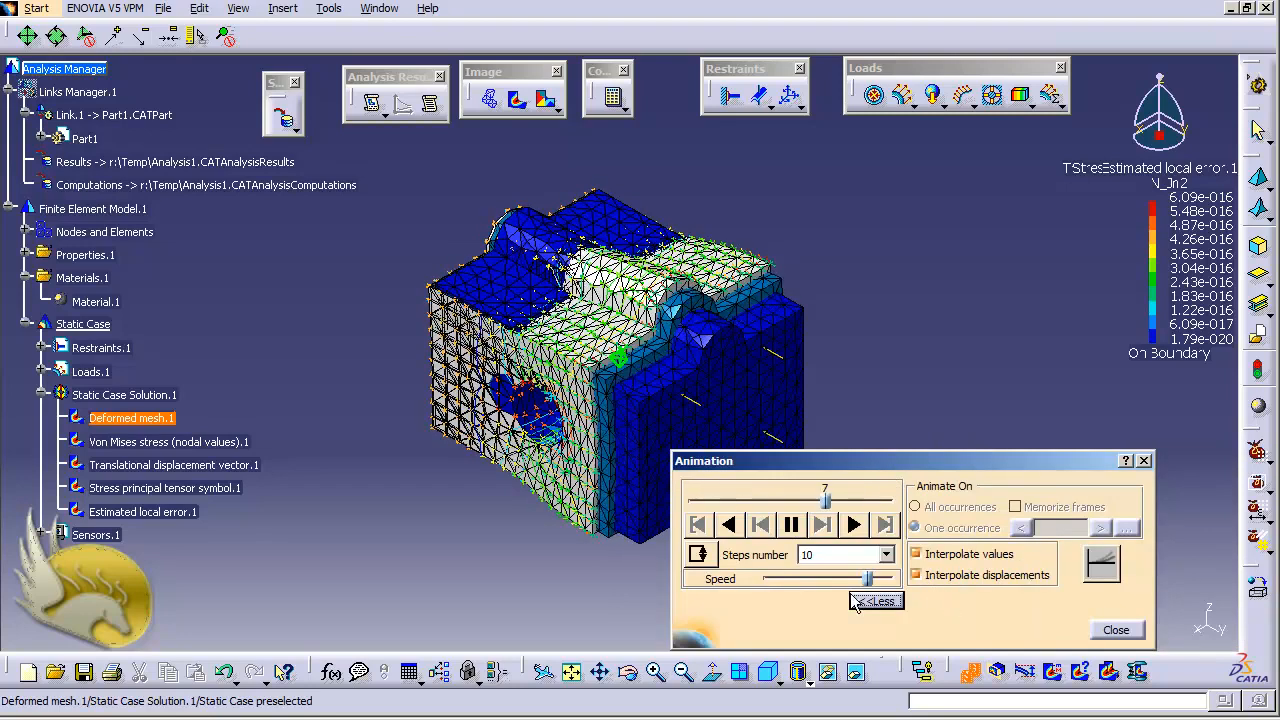
left_click(938, 578)
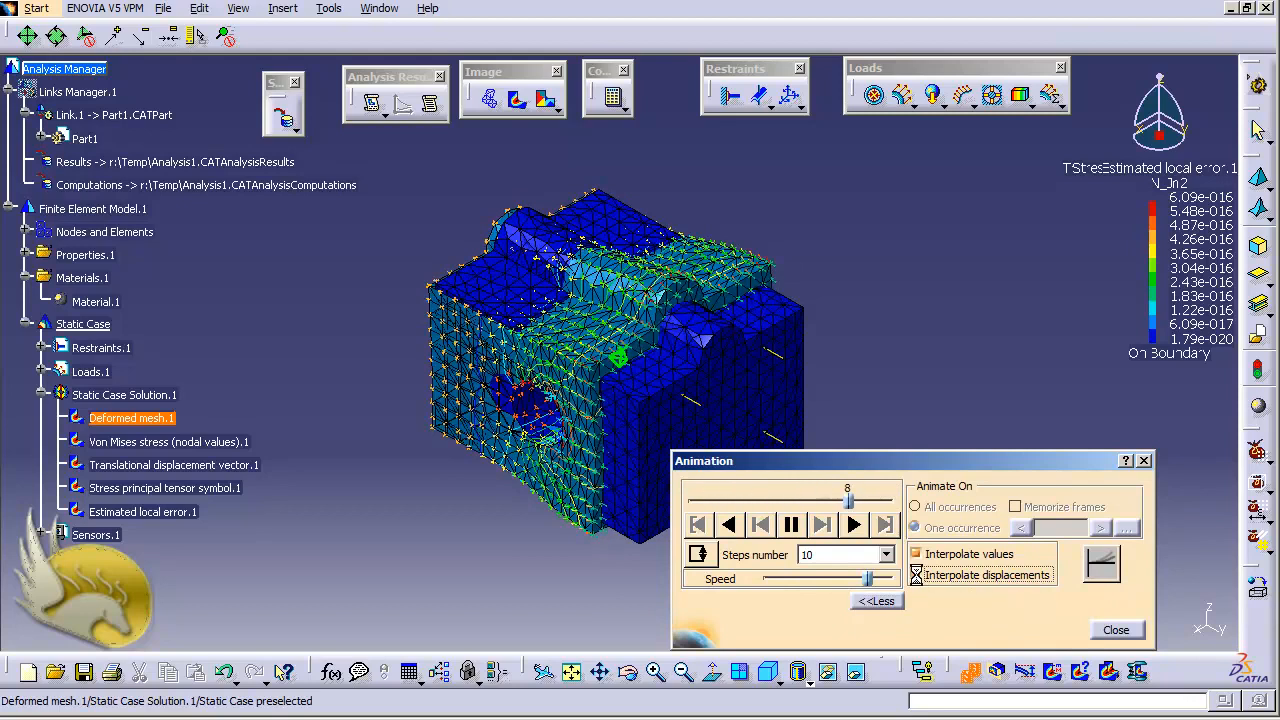
left_click(916, 556)
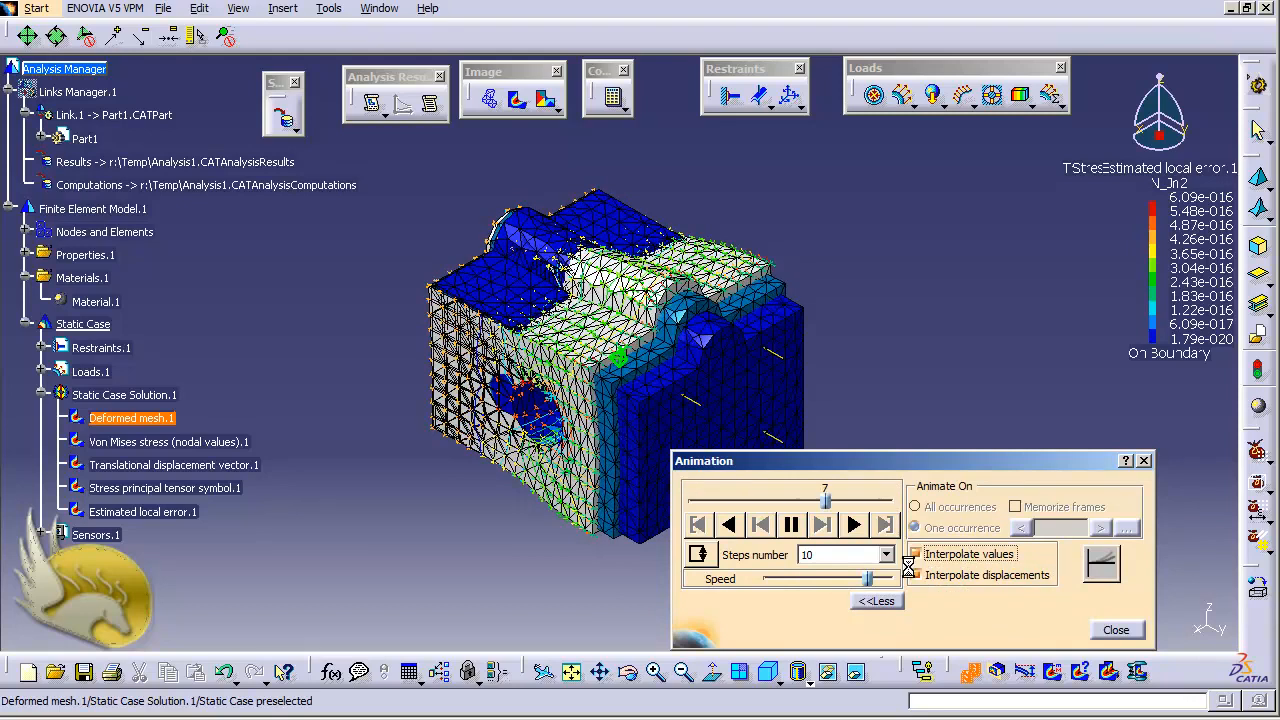
left_click_drag(900, 461, 1035, 421)
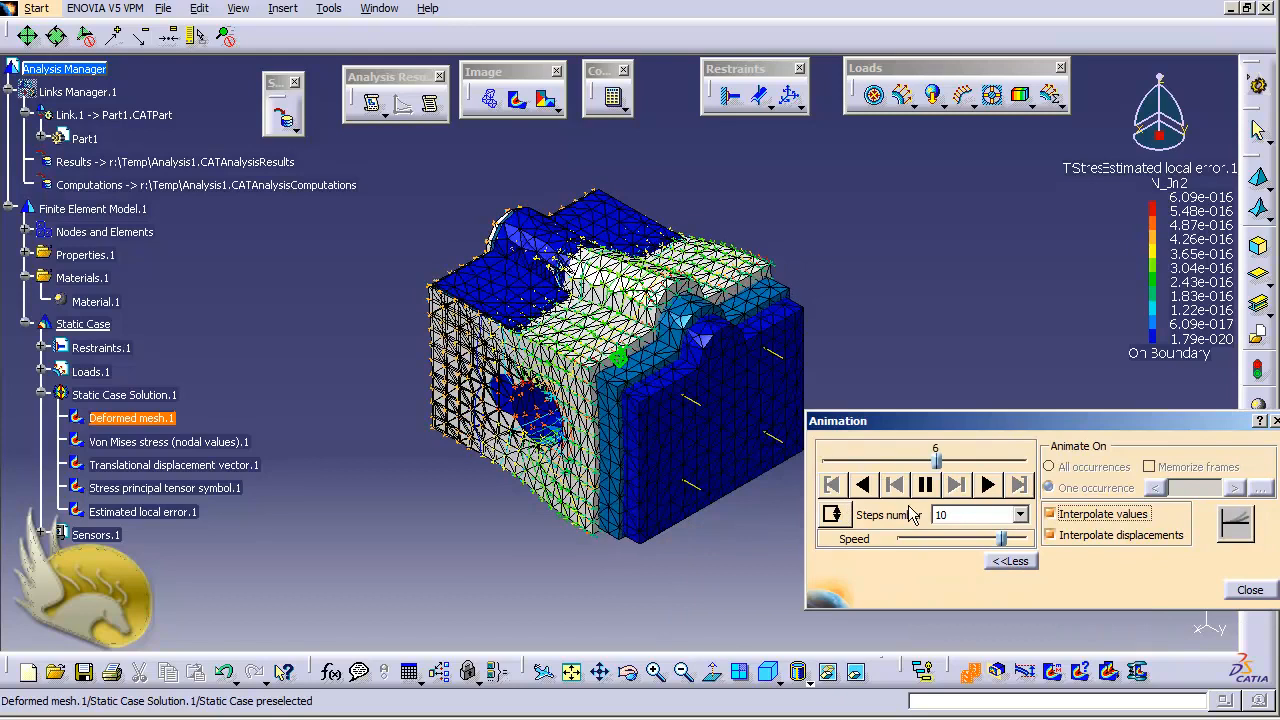
left_click(1245, 590)
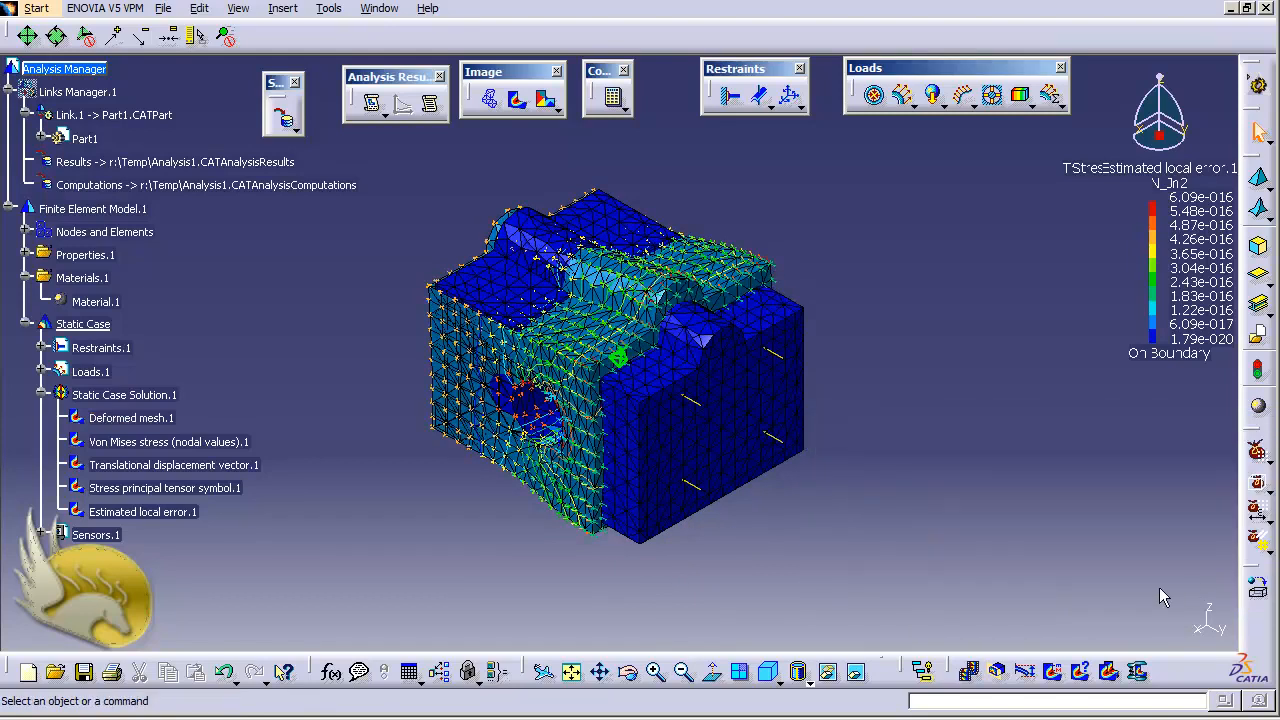
- Set the deformed mesh's amplification magnitude to a scaling factor of about 2.0453e+009
left_click(329, 9)
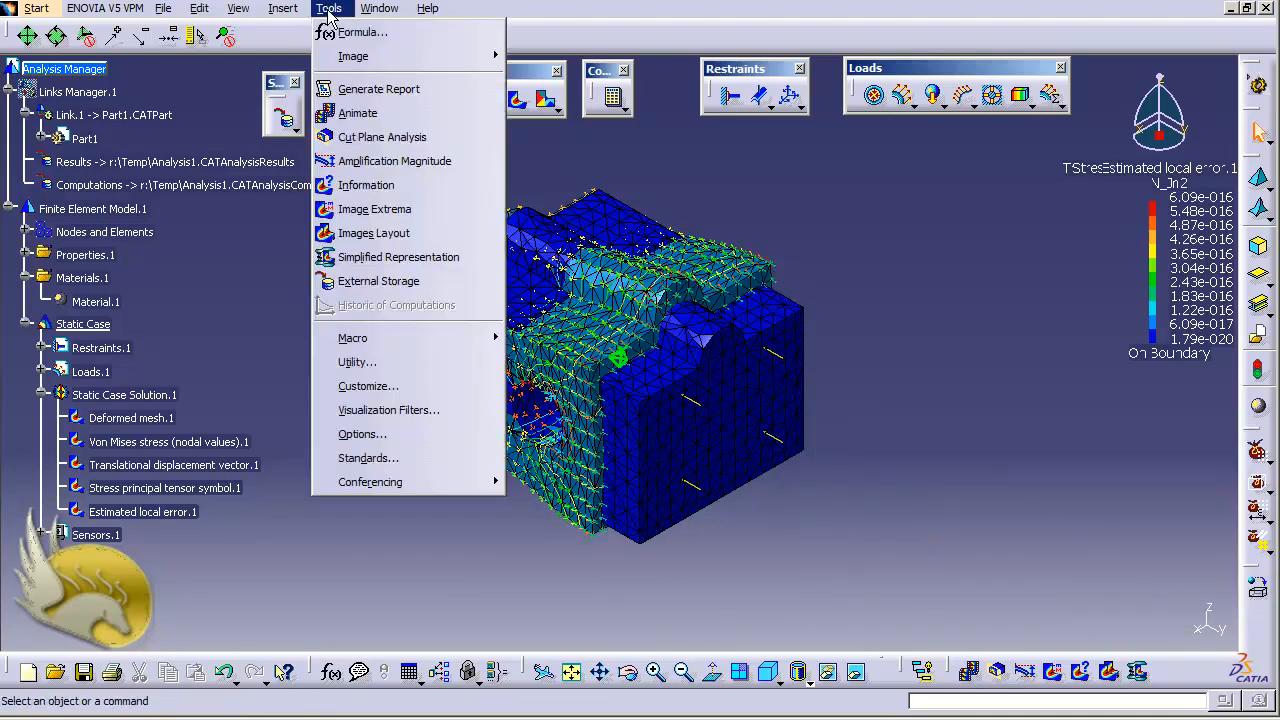
left_click(437, 171)
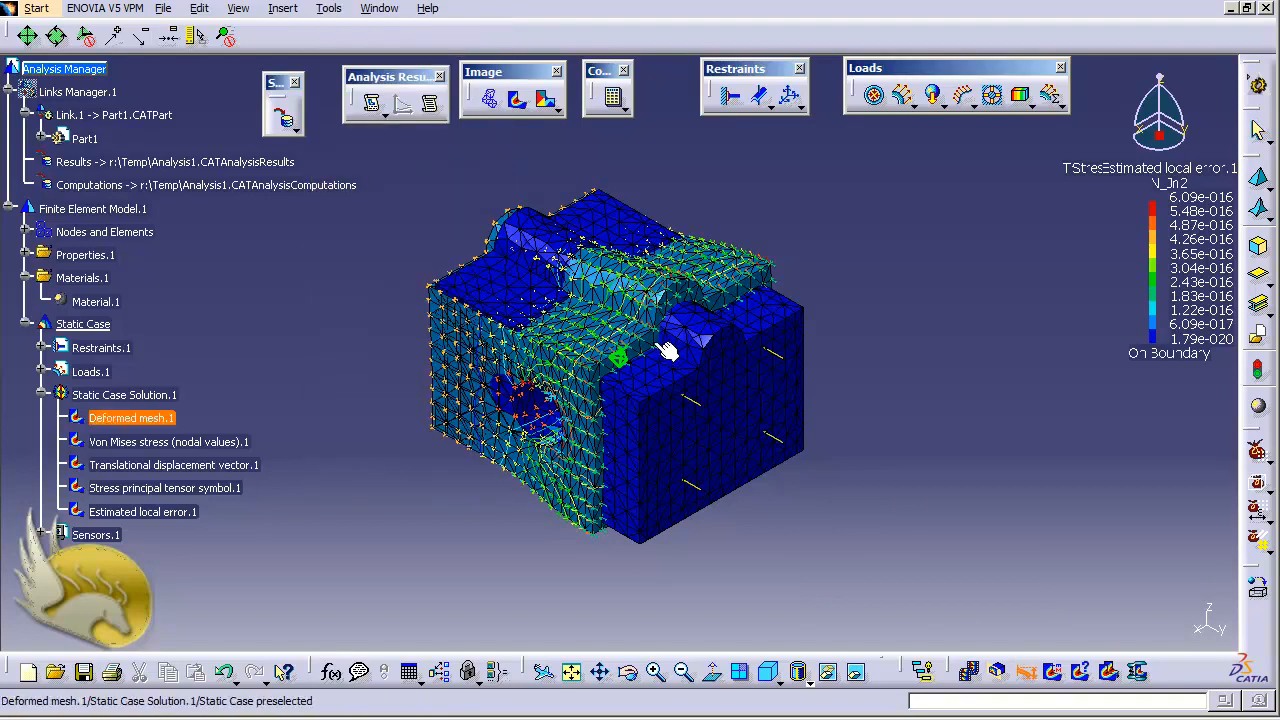
left_click(140, 418)
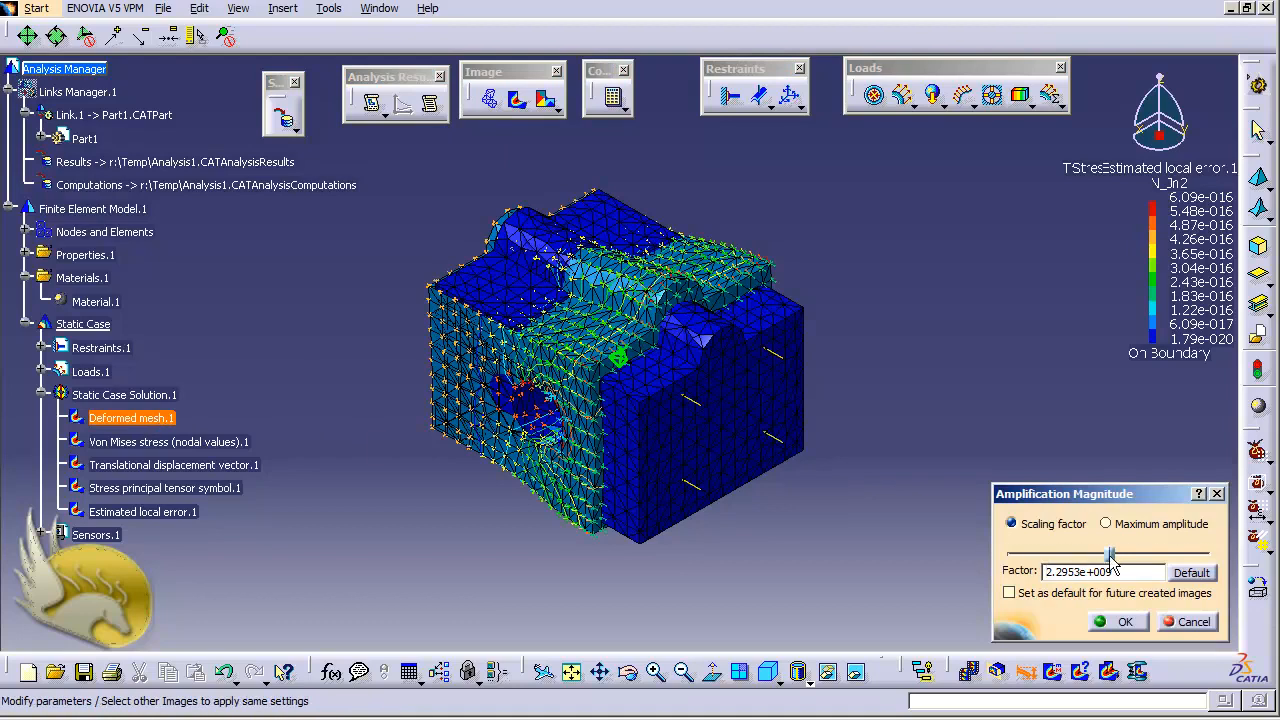
left_click_drag(1112, 560, 1101, 563)
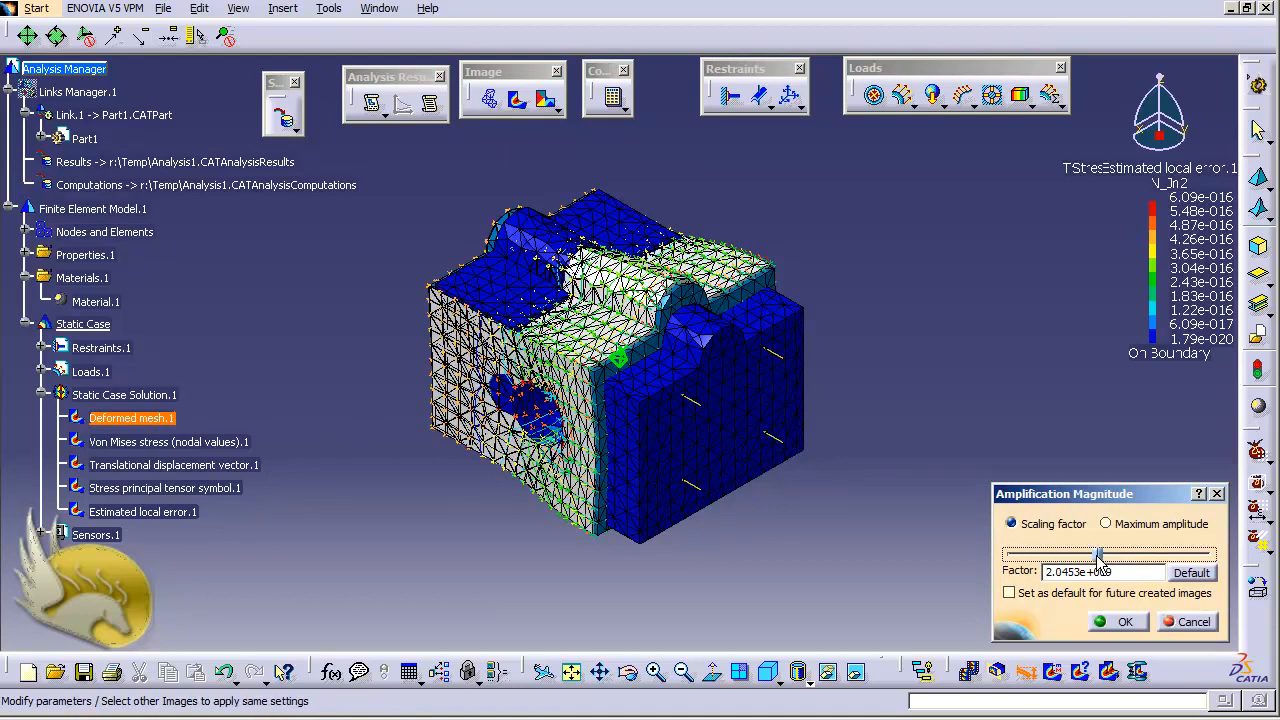
left_click(1113, 621)
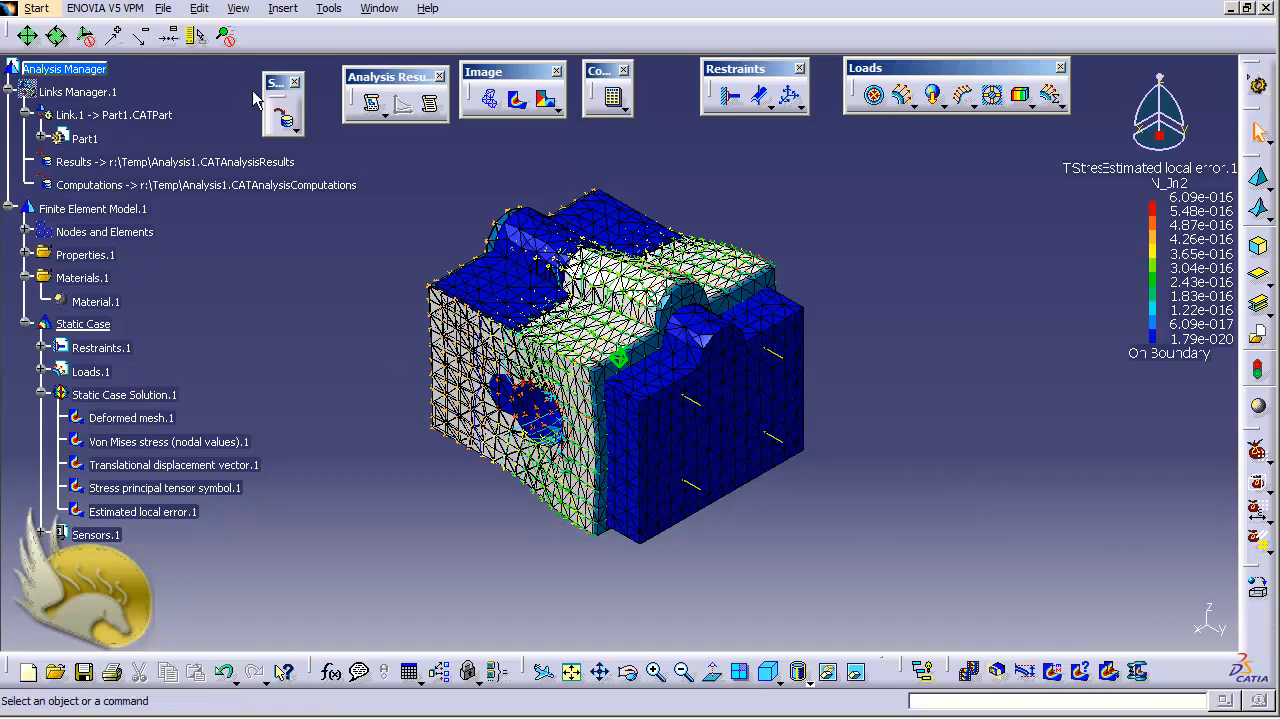
- Start generating an analysis report and set its output directory to R:\Temp|CATIAREPORT
left_click(329, 9)
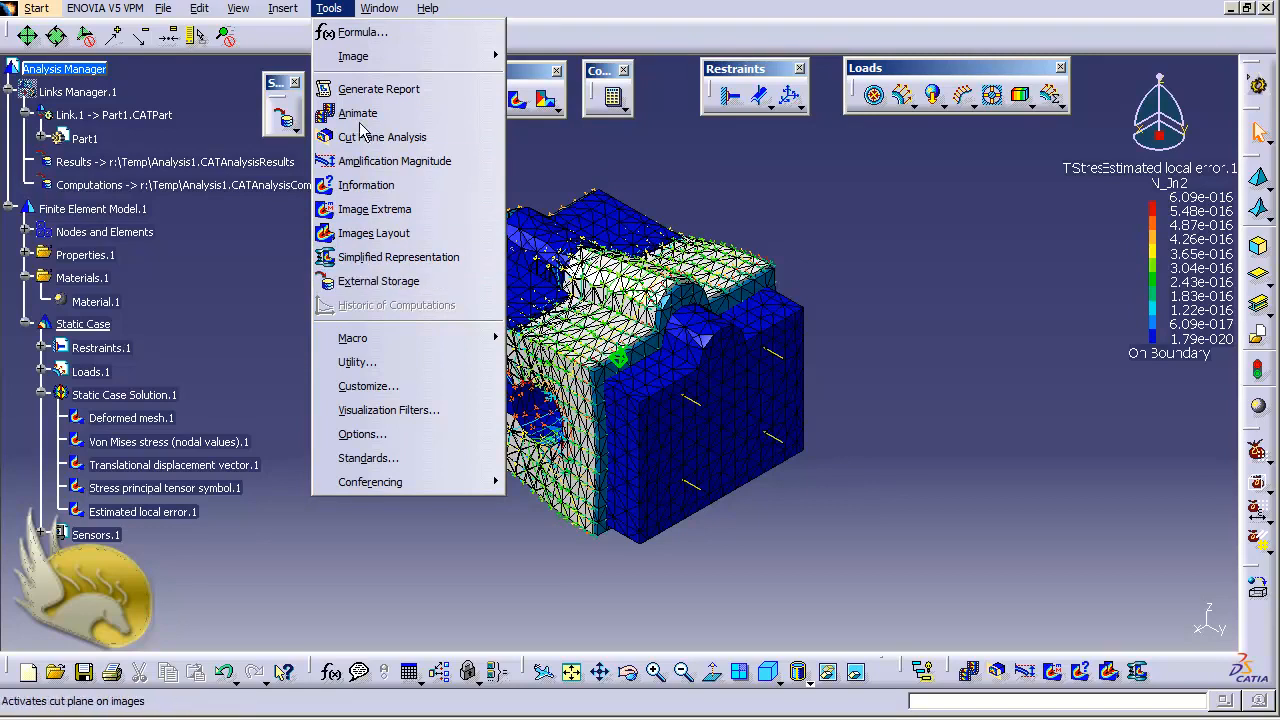
left_click(384, 92)
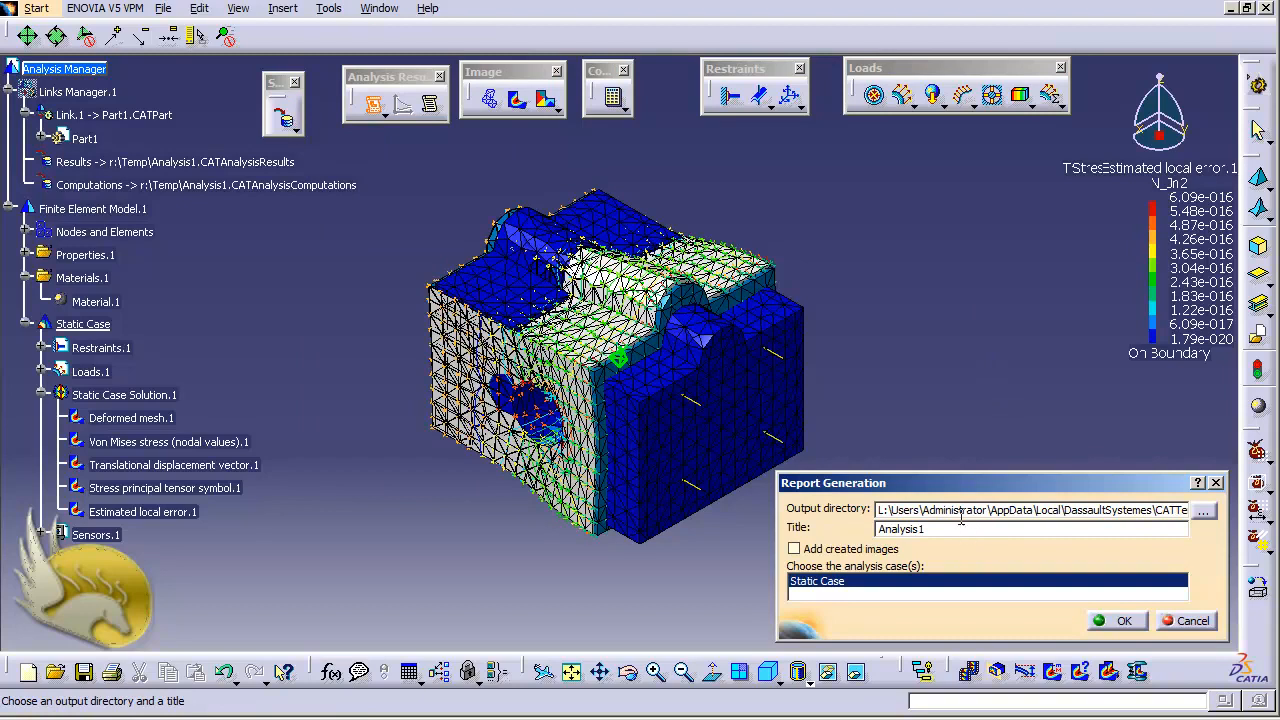
key("Delete")
key("Delete")
key("Delete")
key("Delete")
key("Delete")
key("Delete")
key("Delete")
key("Delete")
key("Delete")
key("Delete")
key("Delete")
key("Delete")
key("Delete")
key("Delete")
key("Delete")
key("Delete")
key("Delete")
key("Delete")
key("Delete")
key("Delete")
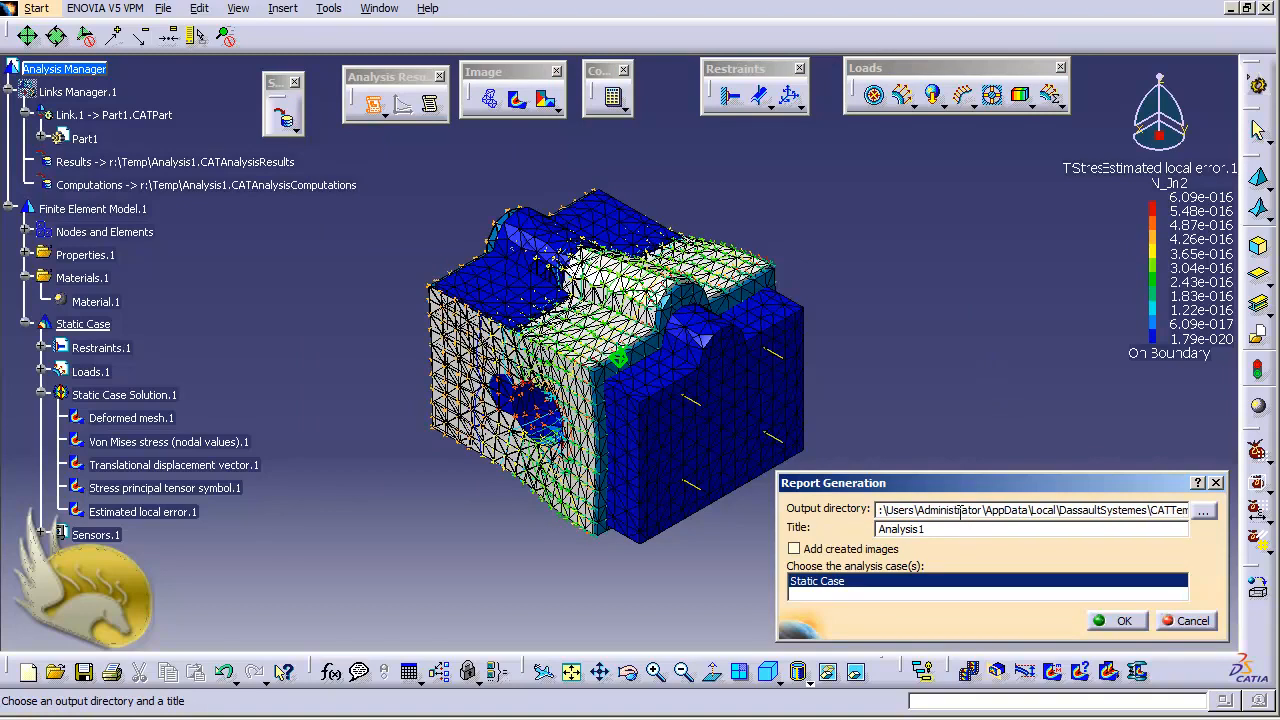
key("Delete")
key("Delete")
key("Delete")
key("Delete")
key("Delete")
key("Delete")
key("Delete")
key("Delete")
key("Delete")
key("Delete")
key("Delete")
key("Delete")
key("Delete")
key("Delete")
key("Delete")
key("Delete")
key("Delete")
key("Delete")
key("Delete")
key("Delete")
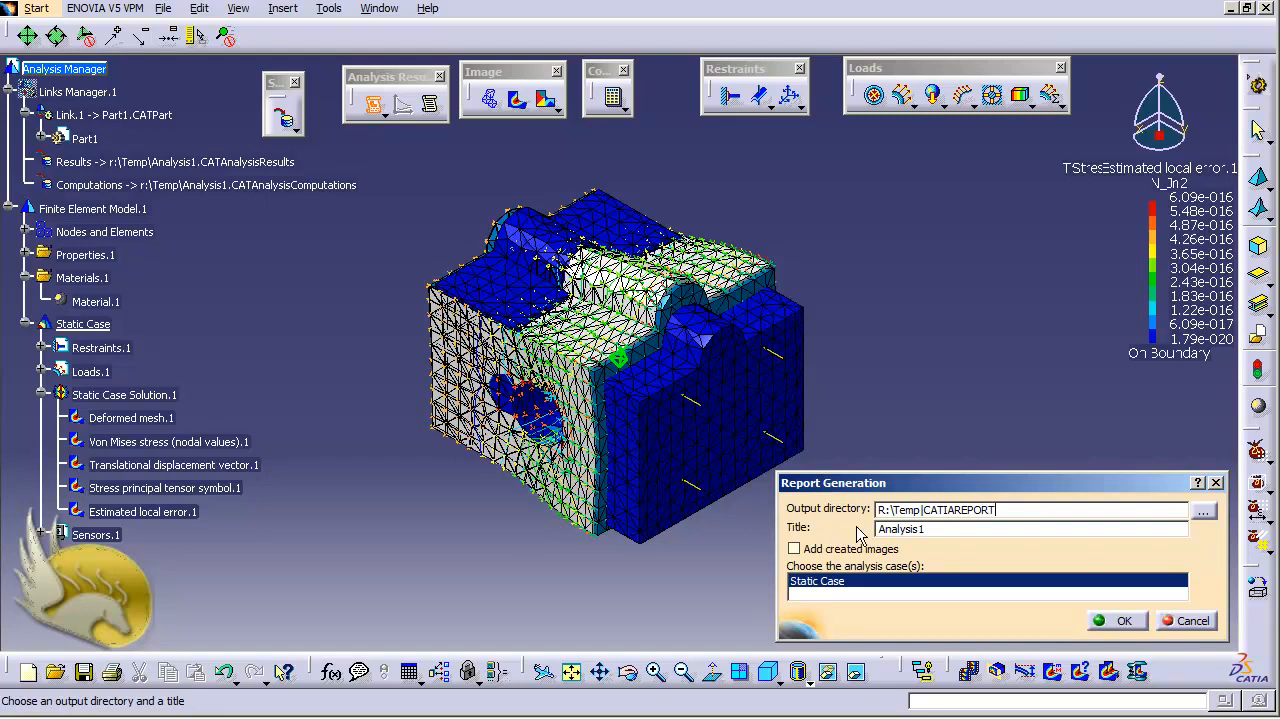
- Include the created images and try to generate the static case report
left_click_drag(938, 535, 864, 533)
left_click(797, 550)
left_click(1112, 622)
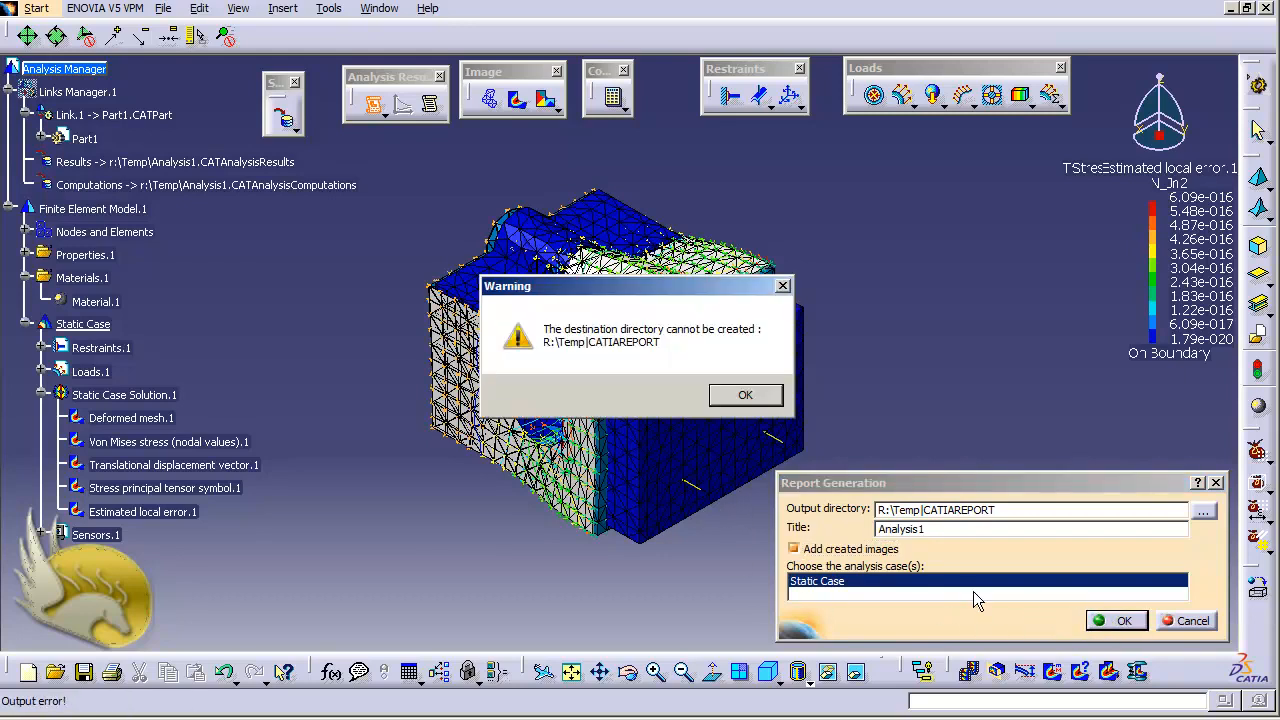
left_click(745, 395)
- Correct the report's output directory to R:\Temp\CATIAREPORT, generate the report, and review it through to the global sensors before closing it
double_click(964, 510)
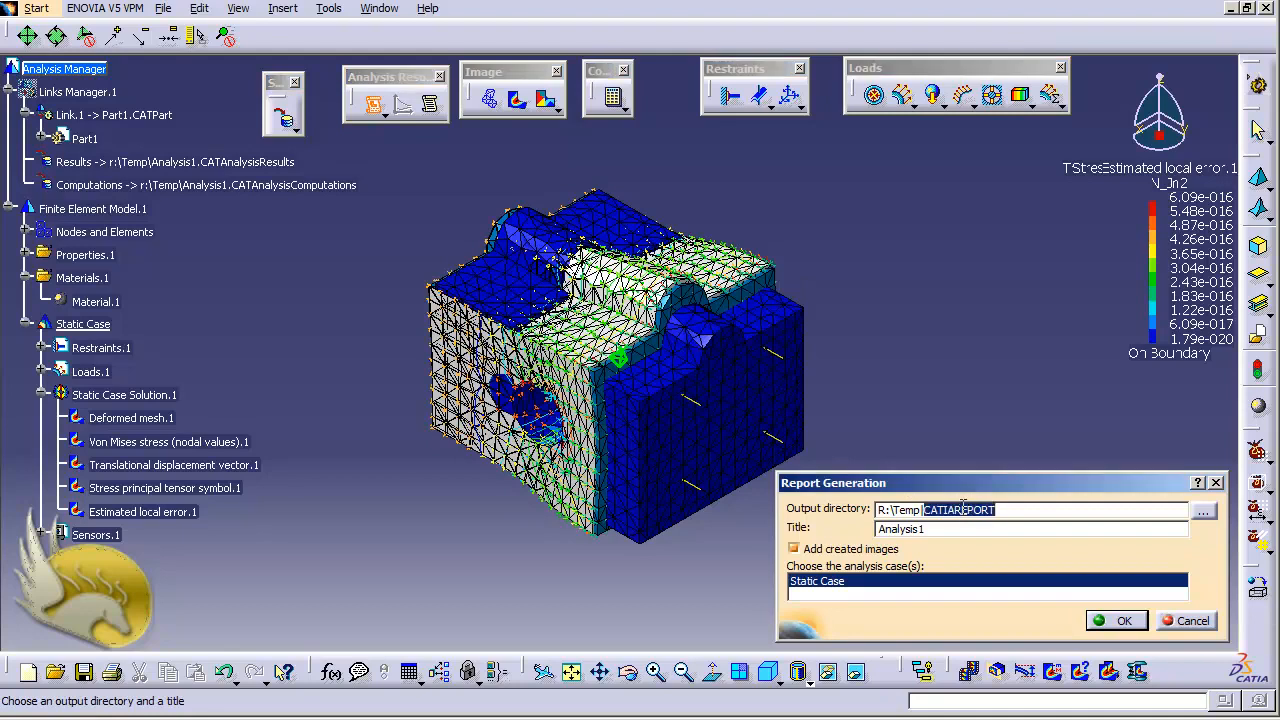
left_click(928, 510)
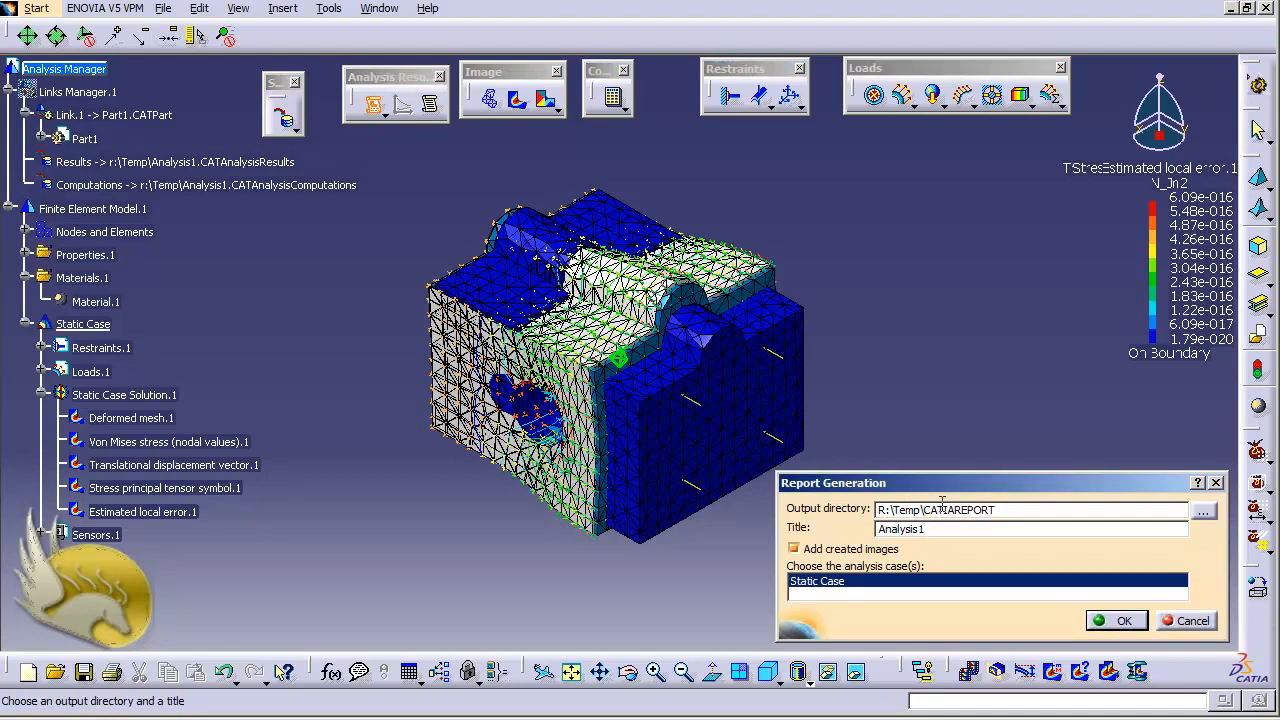
left_click(1112, 621)
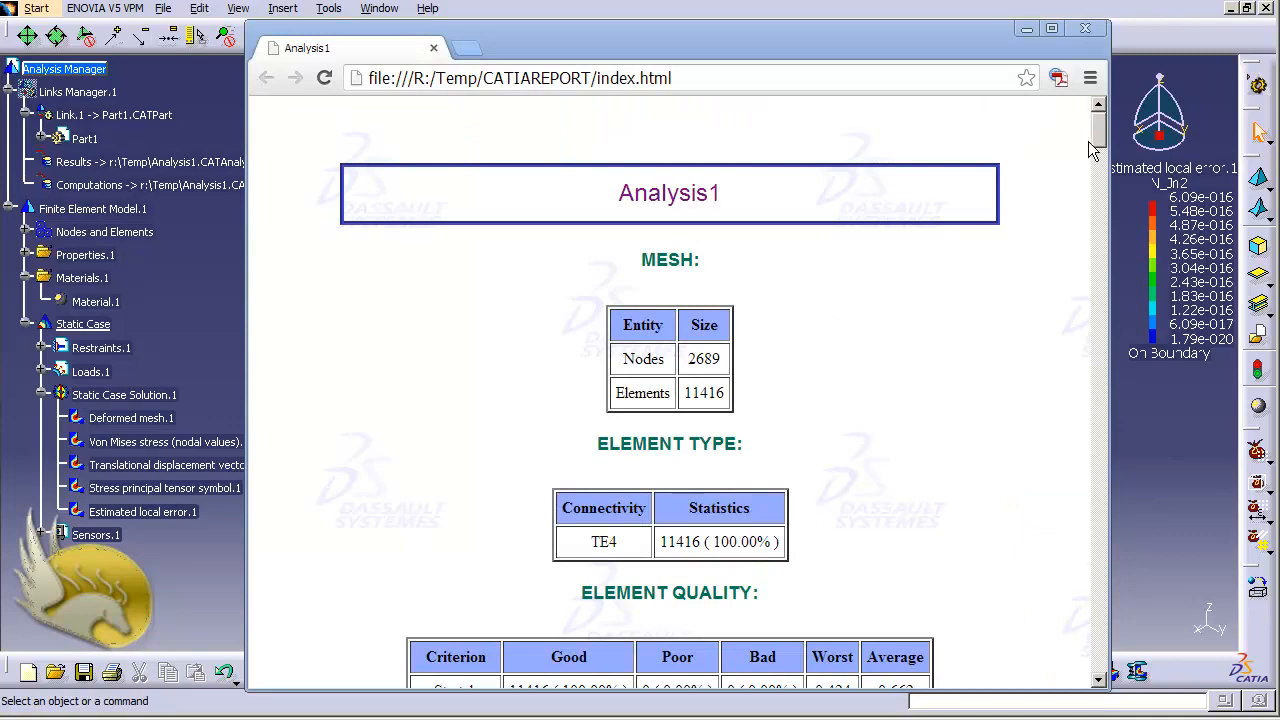
left_click_drag(1093, 145, 1056, 668)
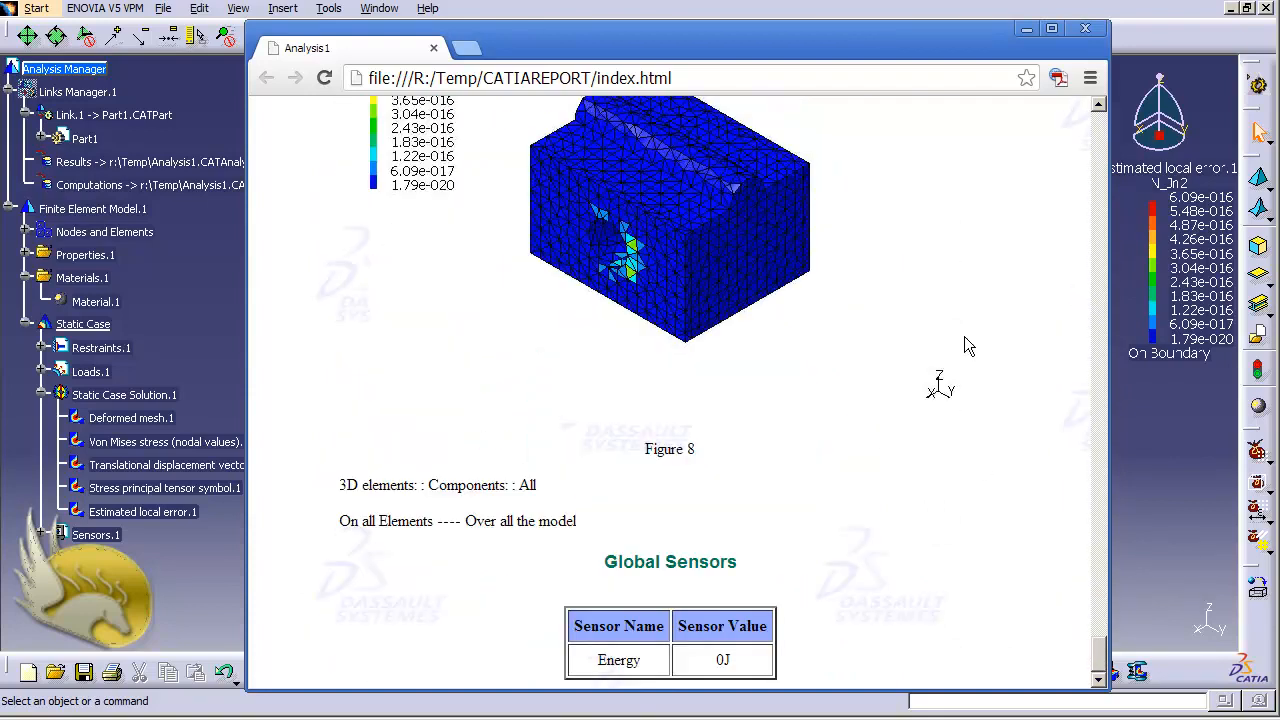
left_click(1085, 28)
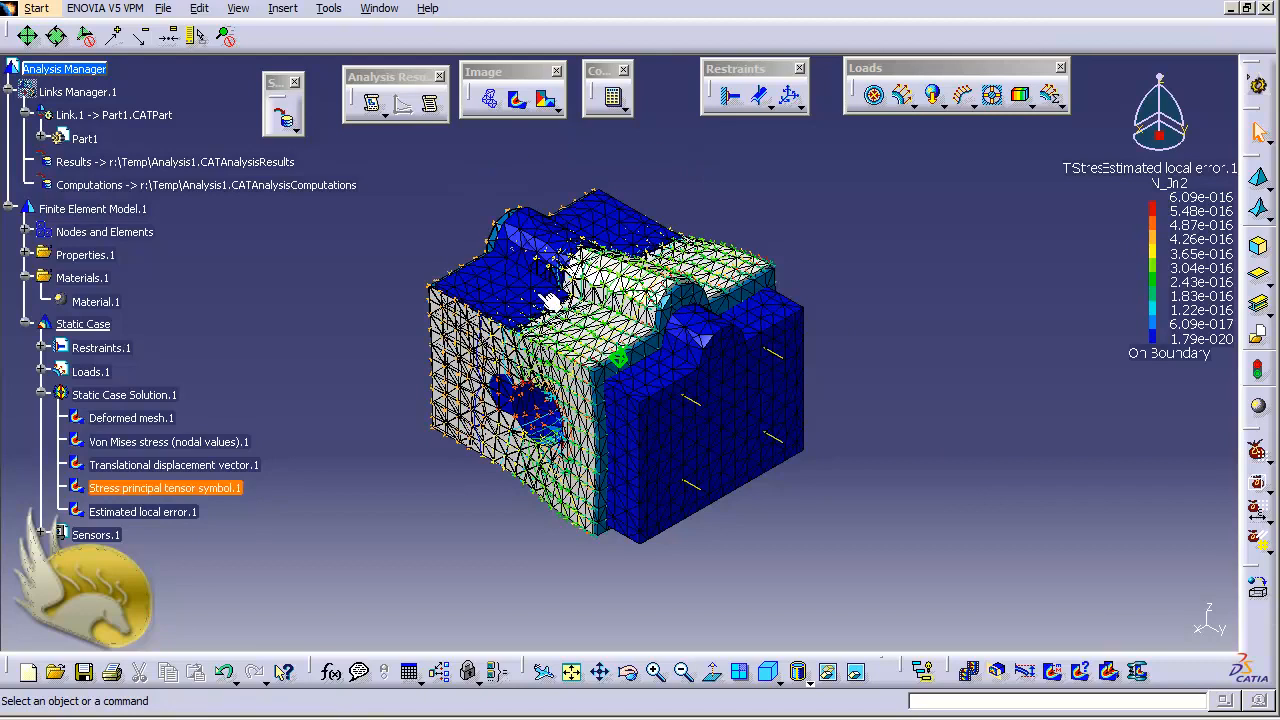
- Explode the analysis images' layout along X at a distance of 747.095 mm, previewing it before applying
left_click(329, 9)
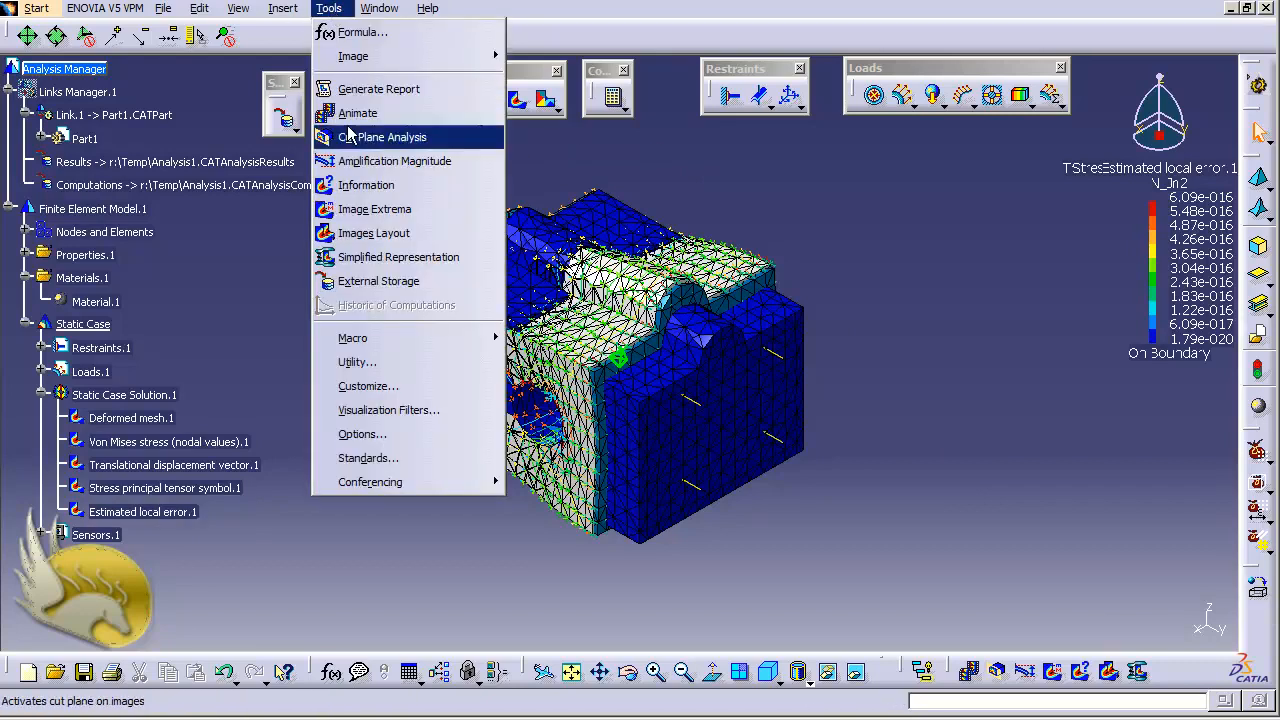
left_click(406, 235)
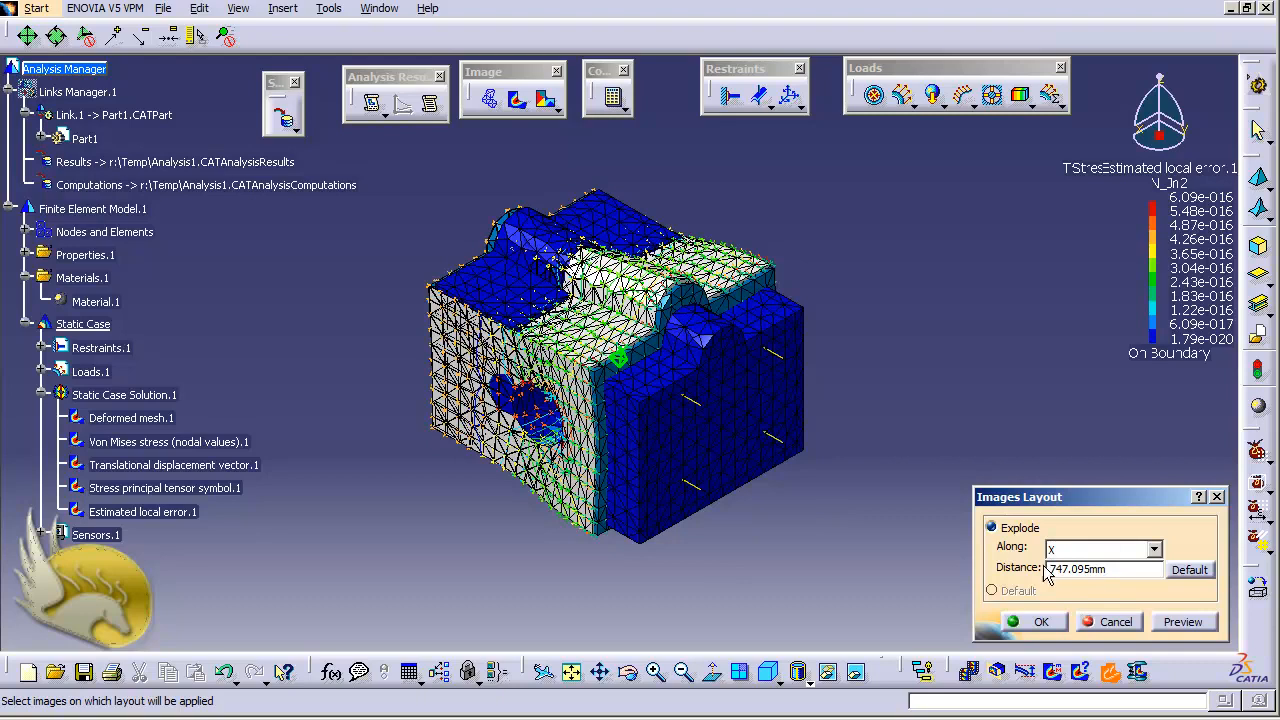
left_click(1186, 624)
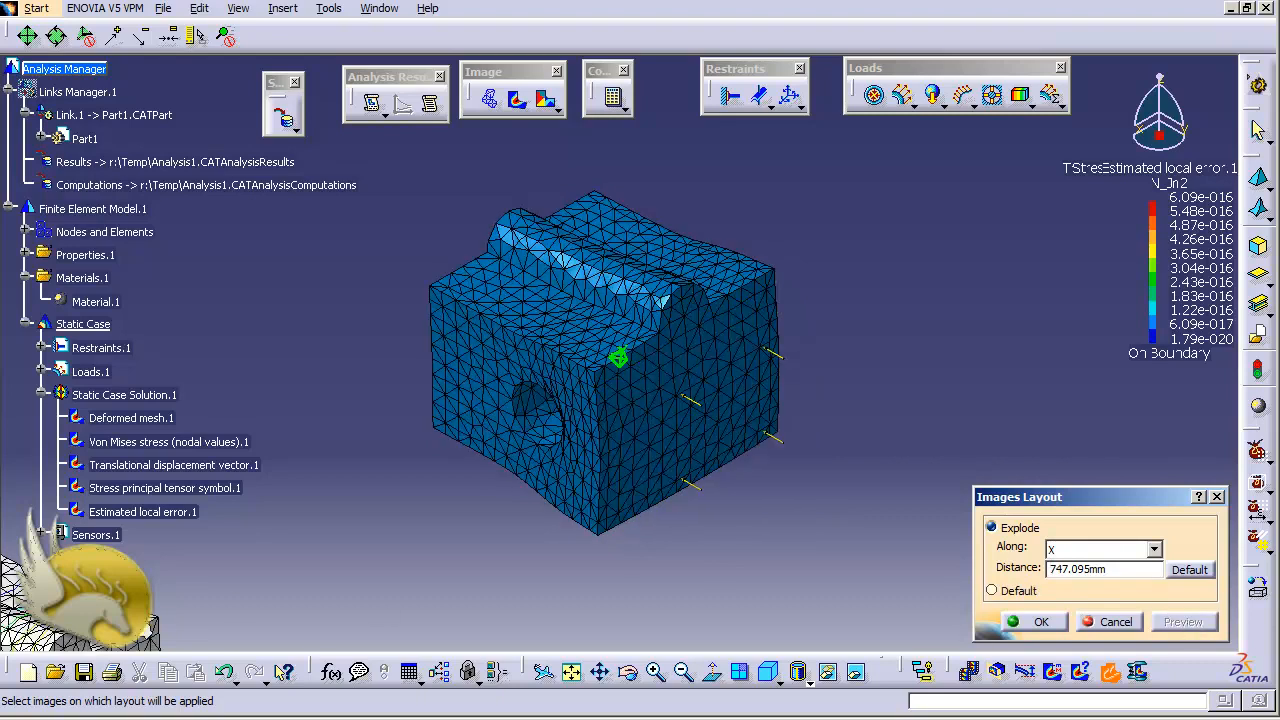
left_click(1035, 622)
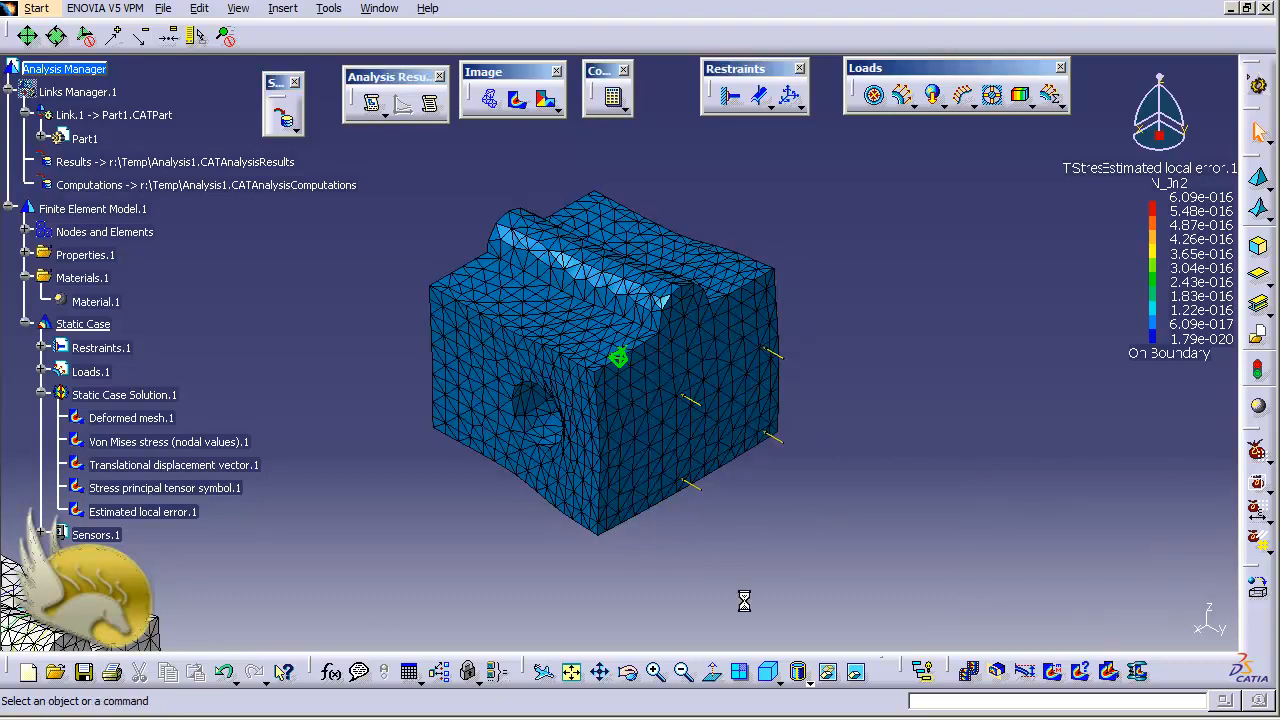